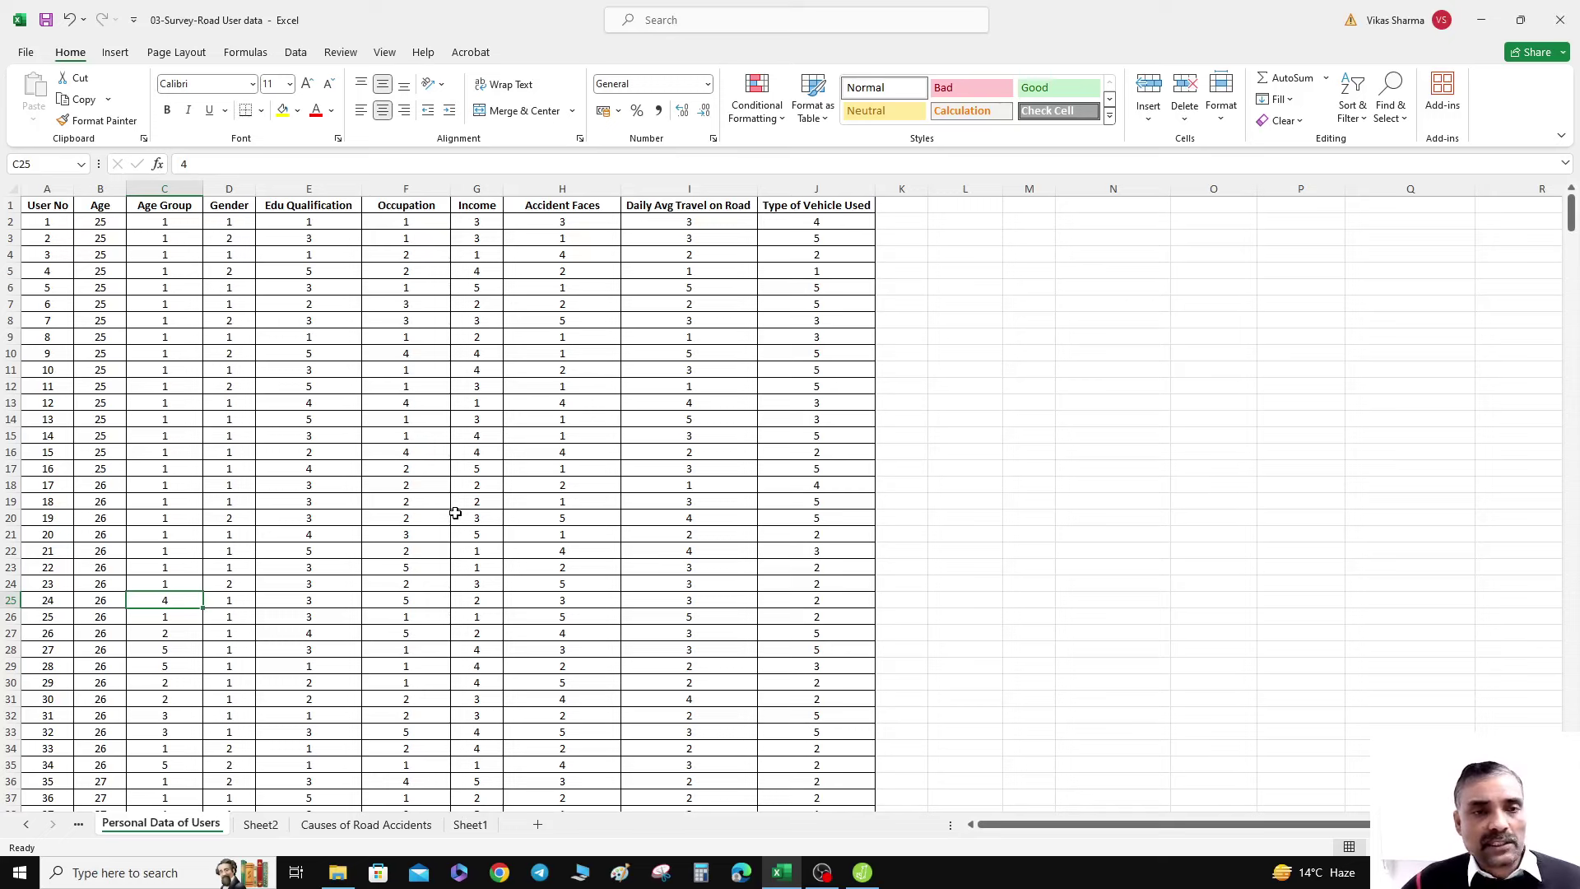
- Examine the column headings and coded survey responses on the Causes of Road Accidents sheet
left_click(366, 825)
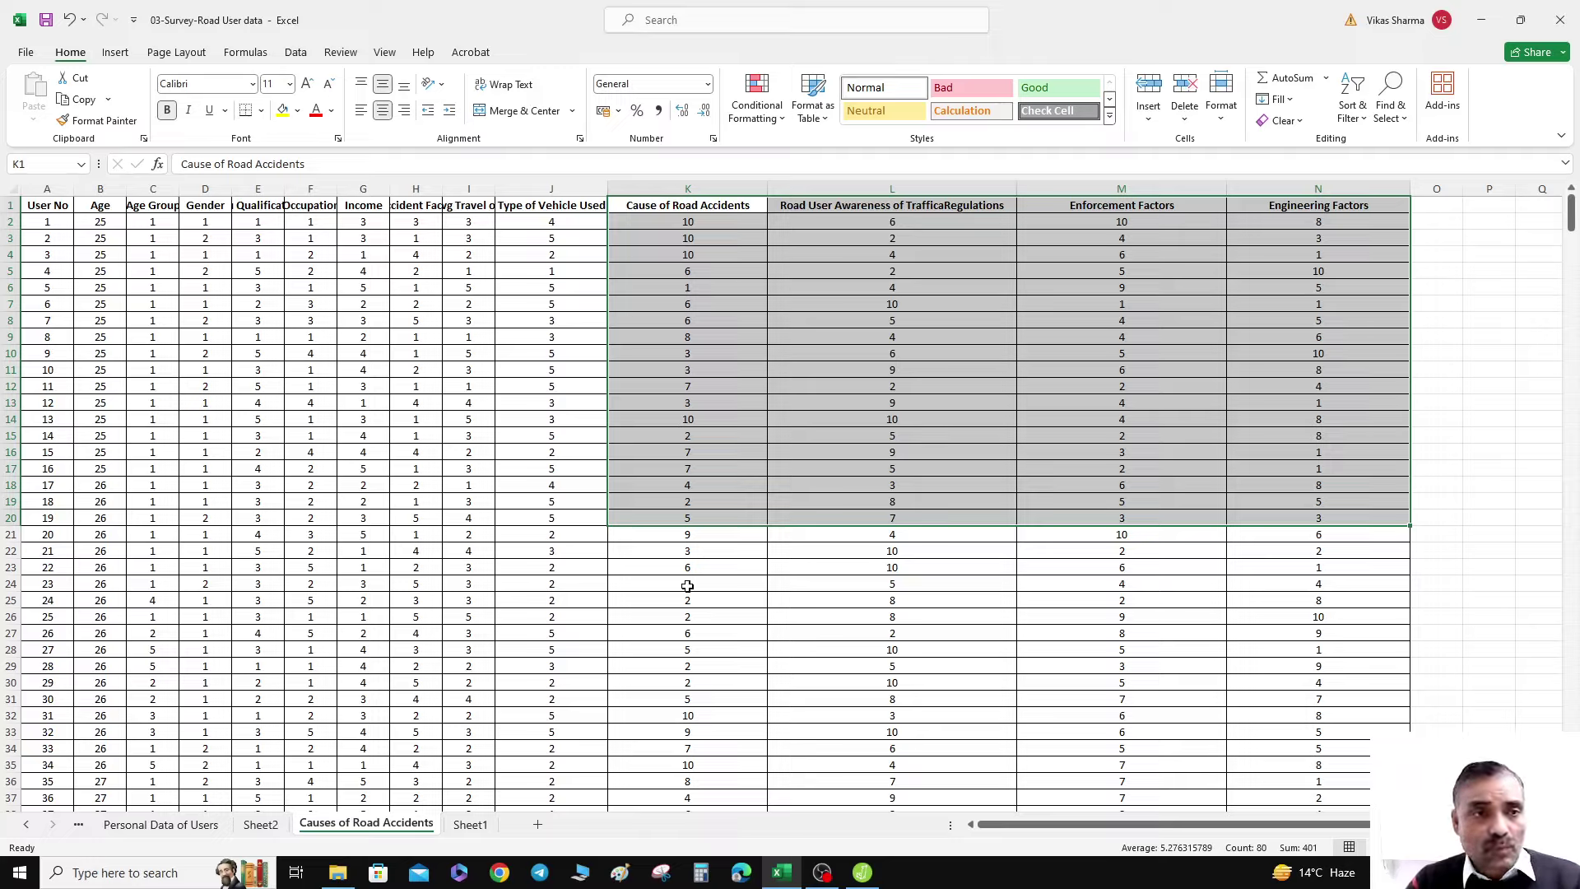
left_click_drag(94, 208, 543, 212)
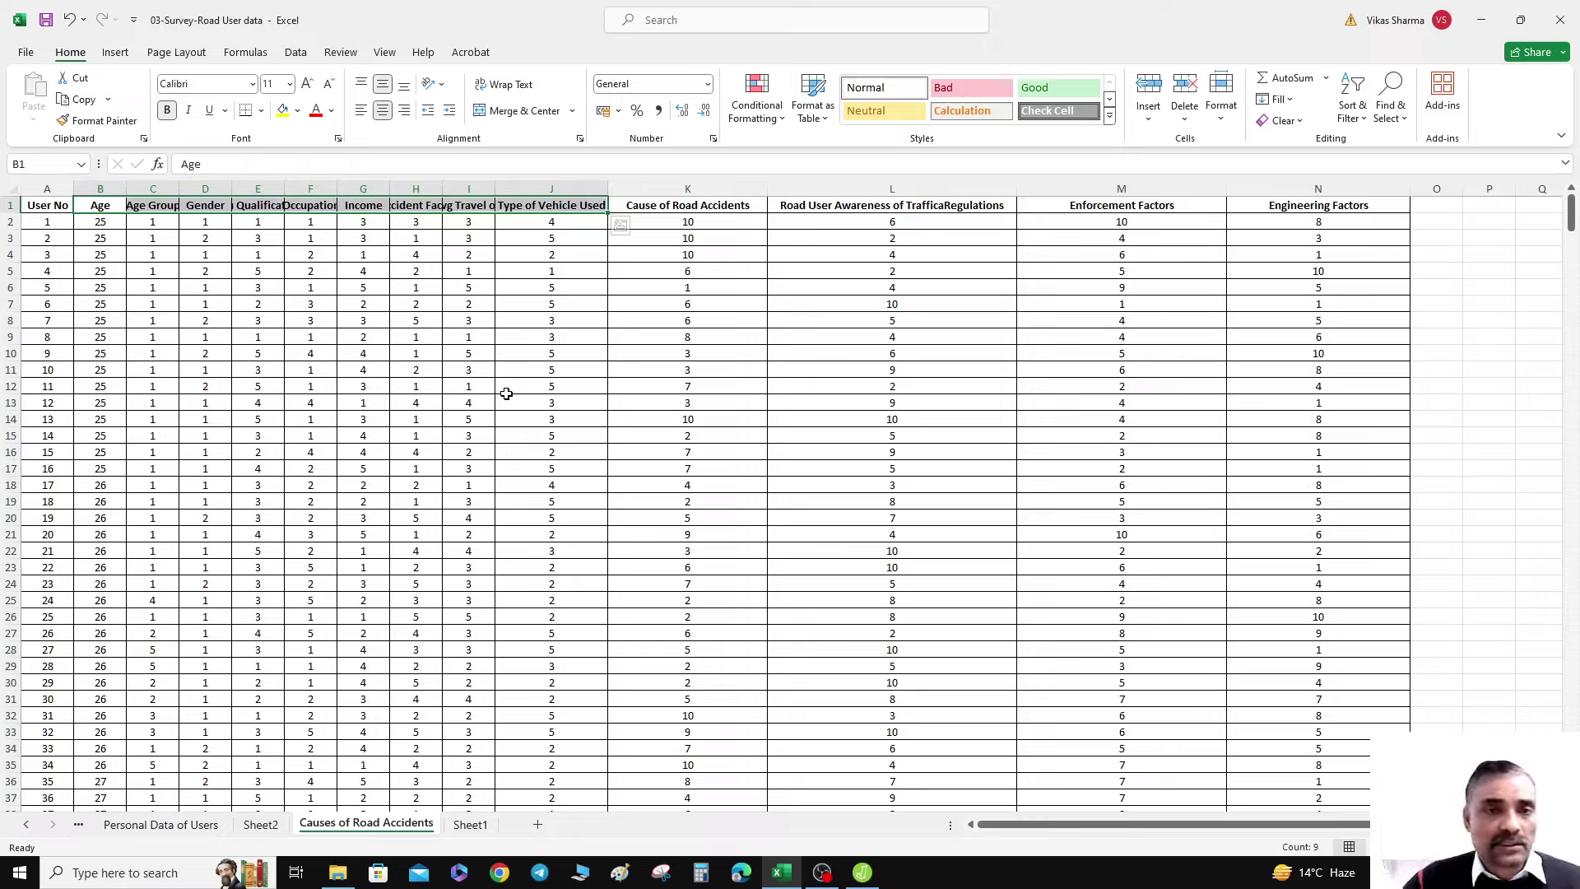
left_click_drag(640, 206, 1235, 207)
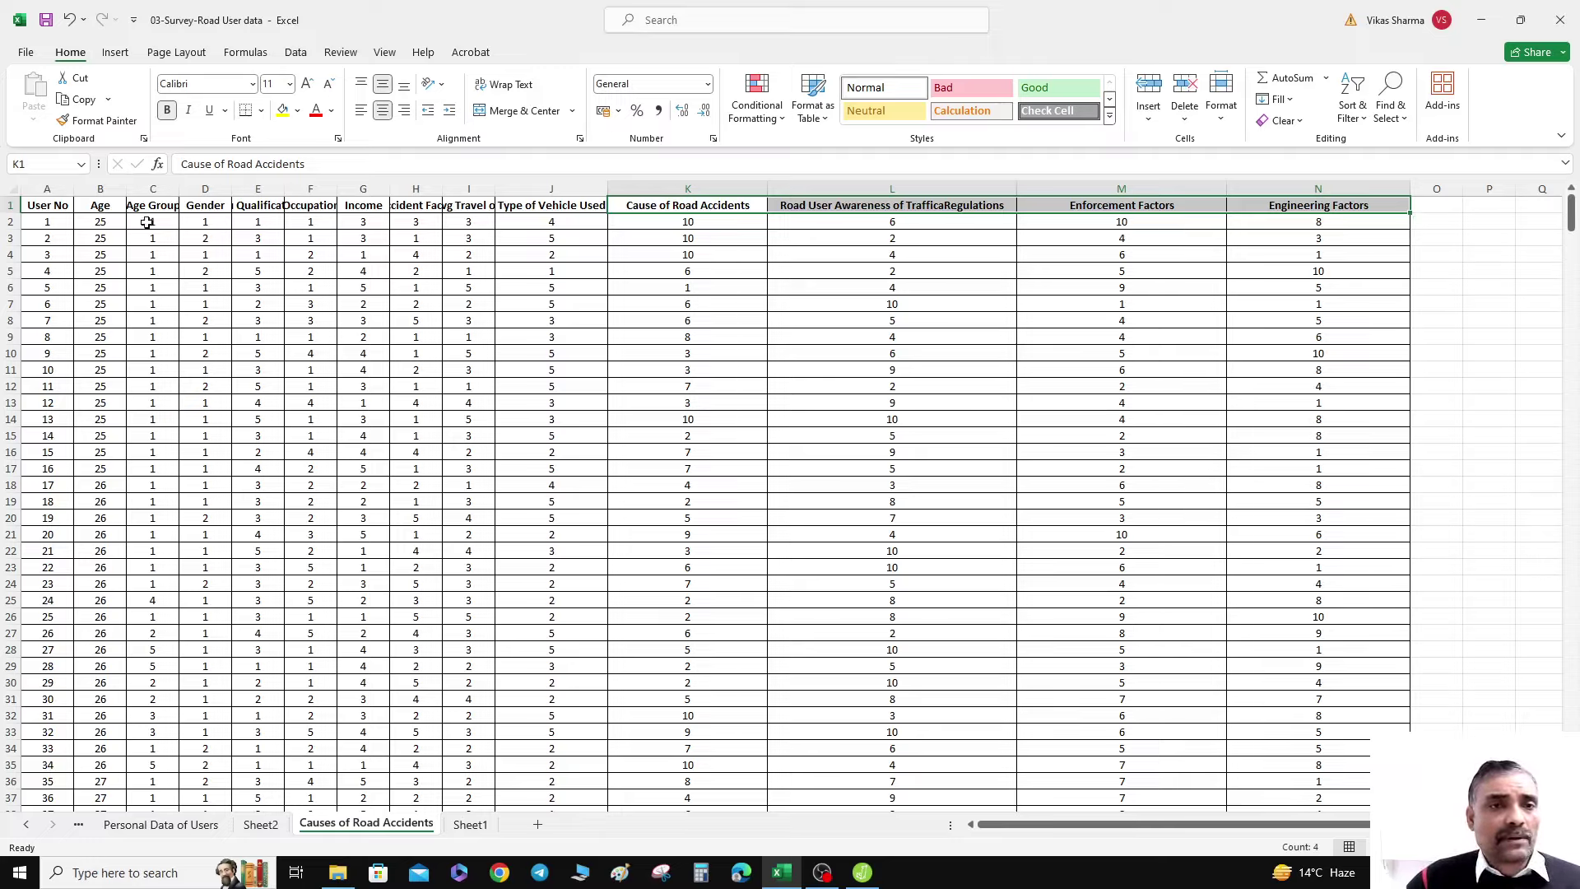
left_click_drag(153, 222, 1299, 467)
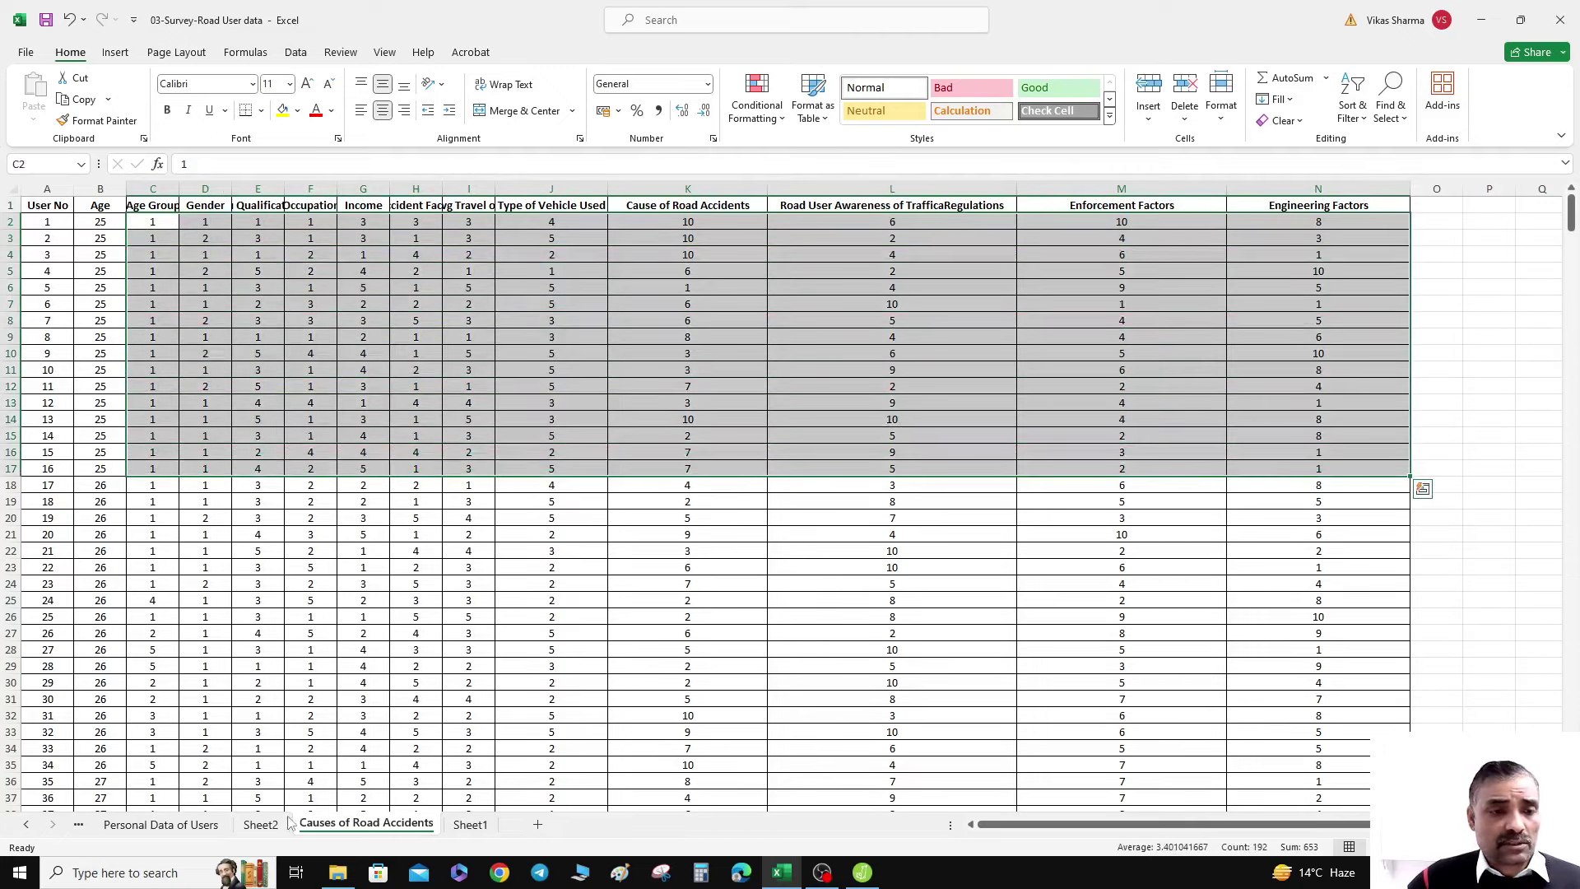
- Go through the Occupation scale categories on Sheet2, from Student to Drivers
left_click(261, 824)
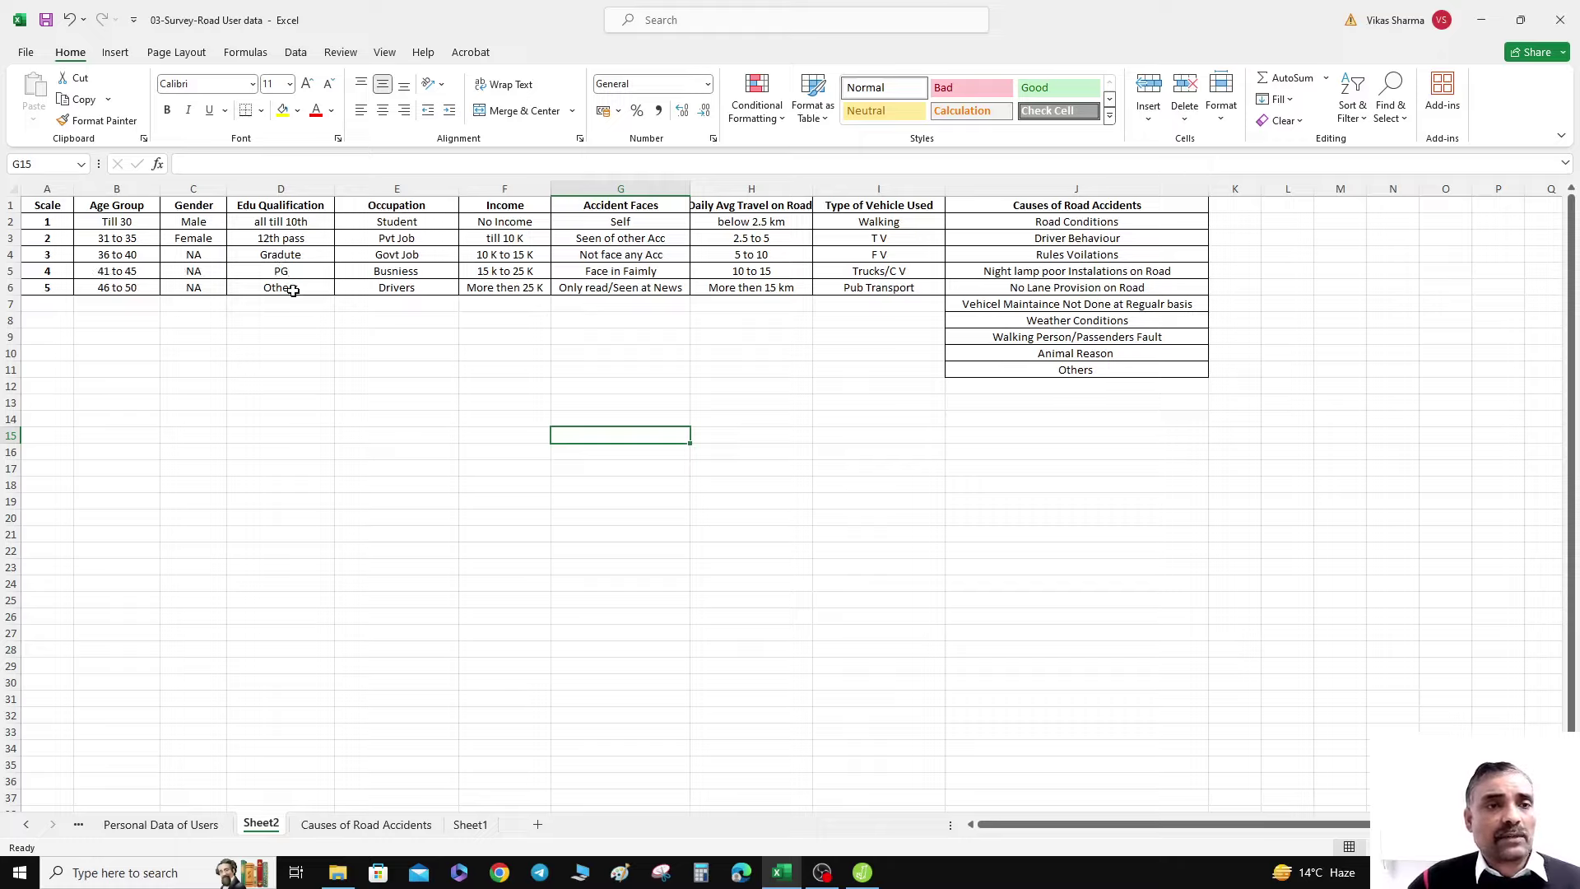
left_click(409, 221)
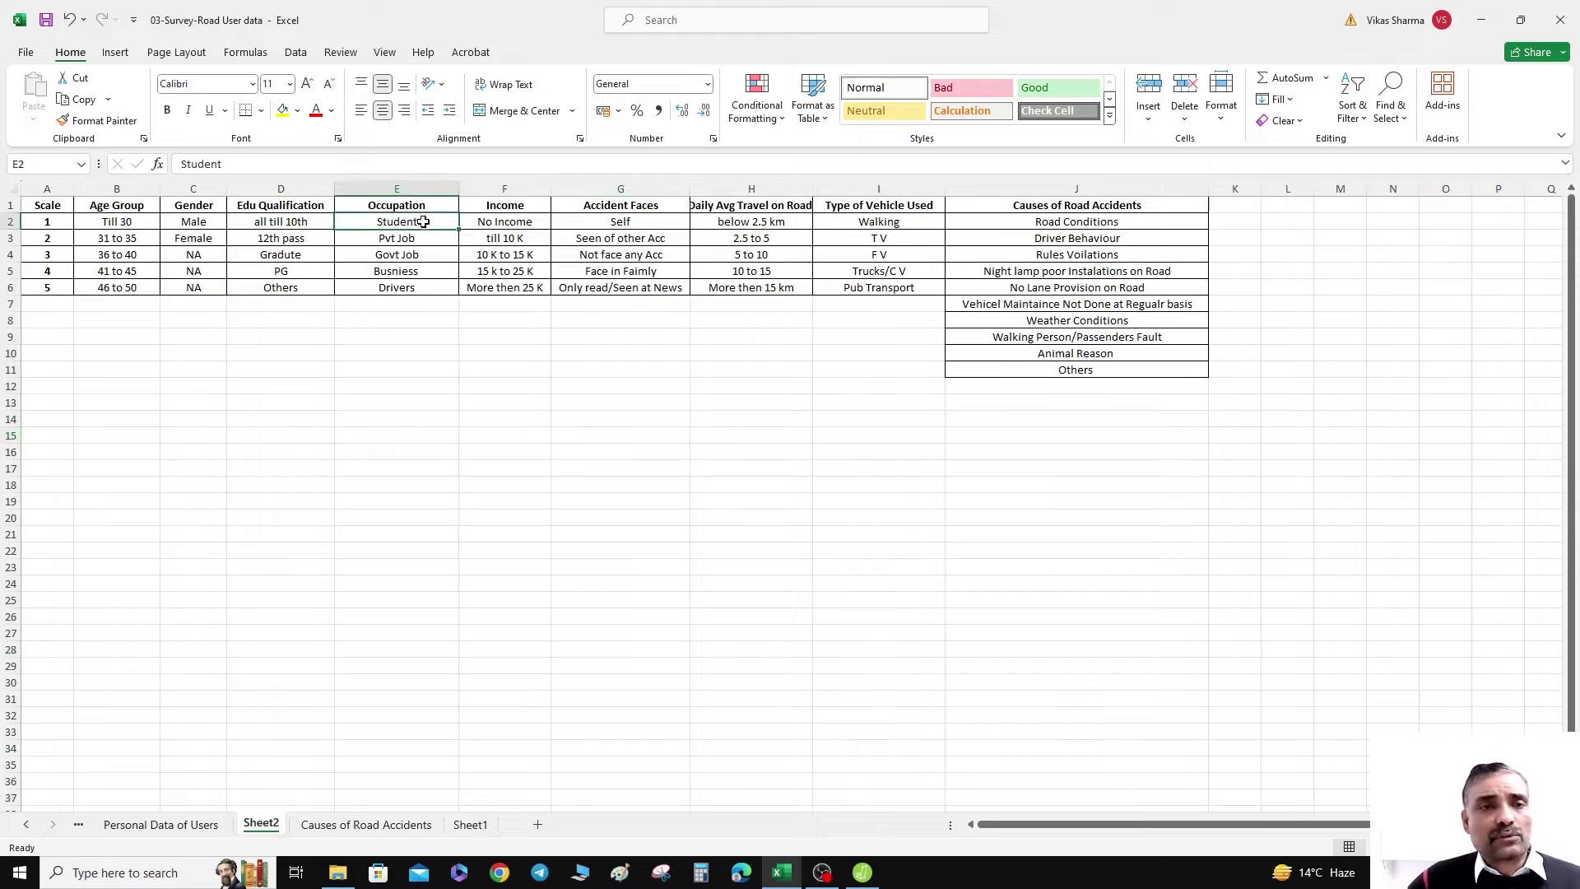
left_click(409, 238)
left_click(414, 254)
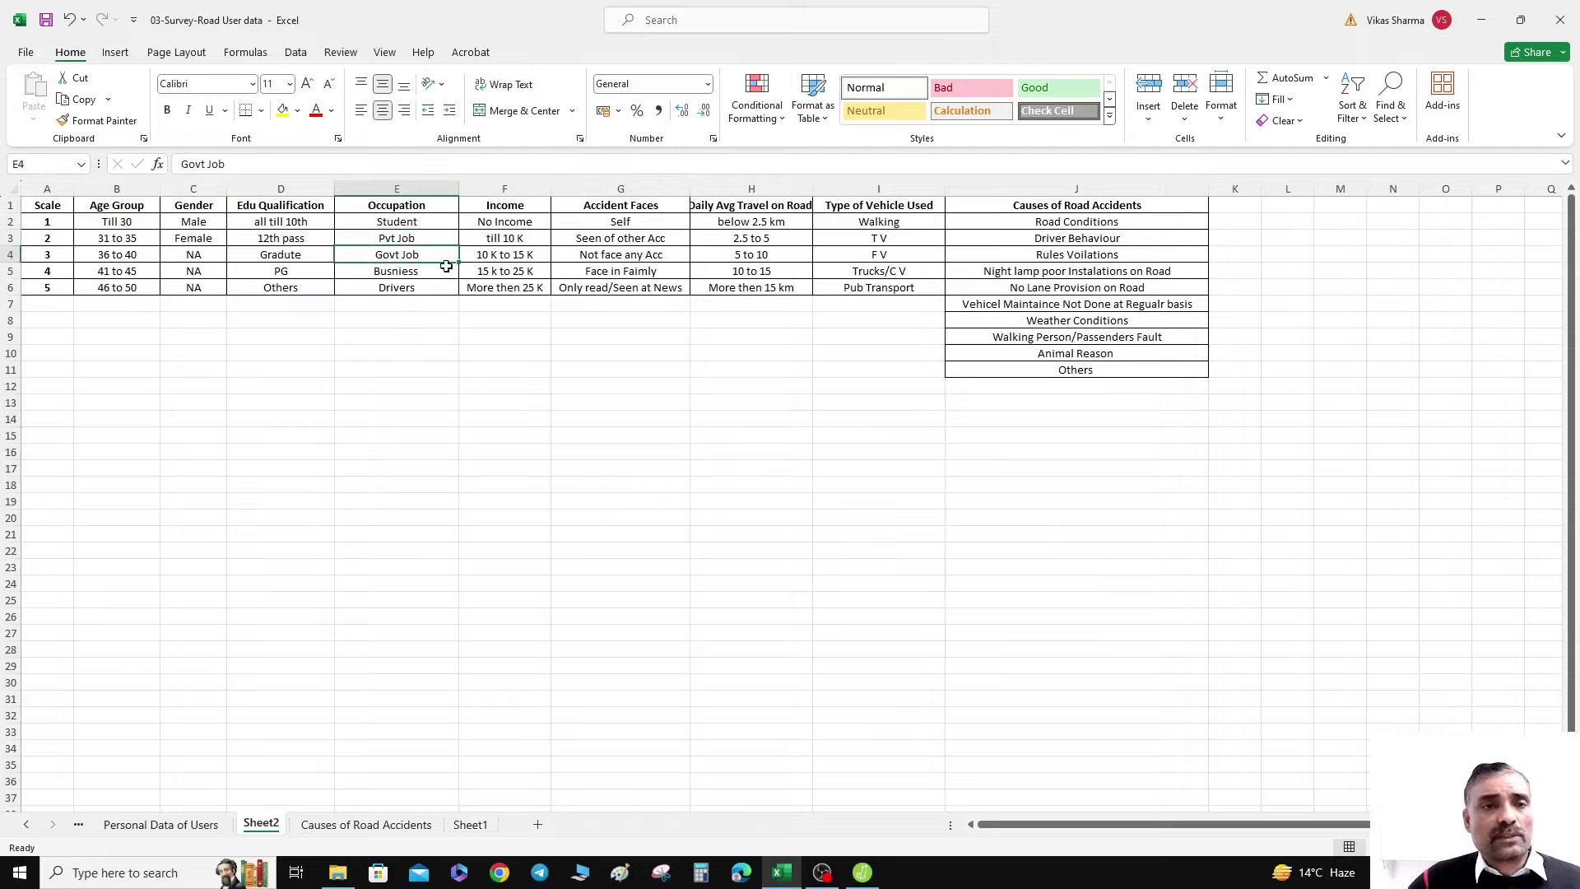
left_click(398, 274)
left_click(387, 292)
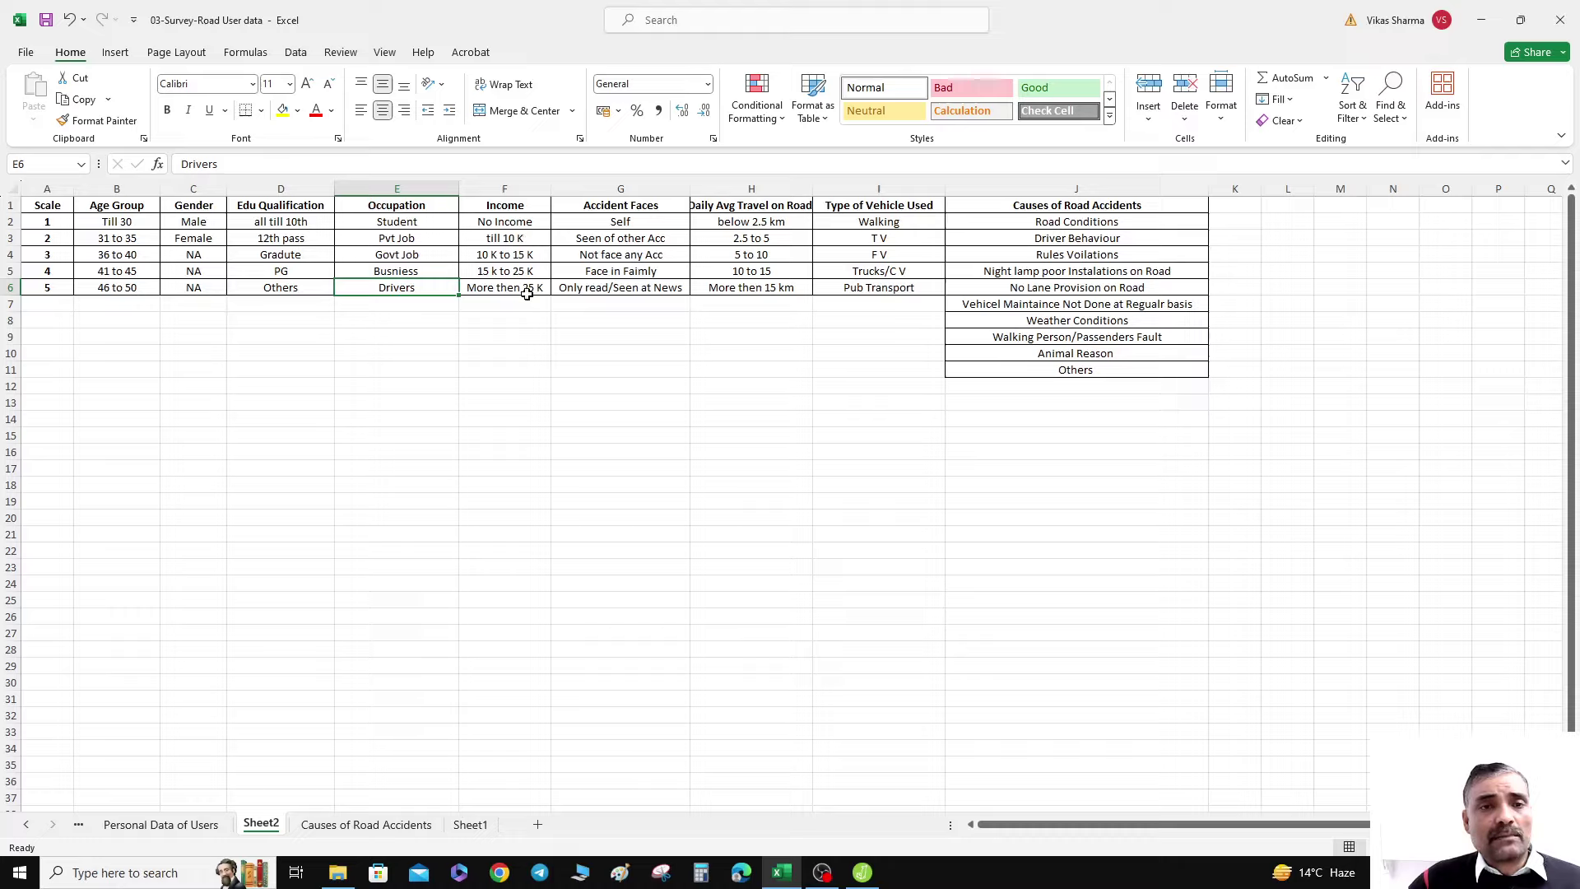
- Go through the scale categories for Accident Faces and Daily Avg Travel on Road on Sheet2
left_click(640, 223)
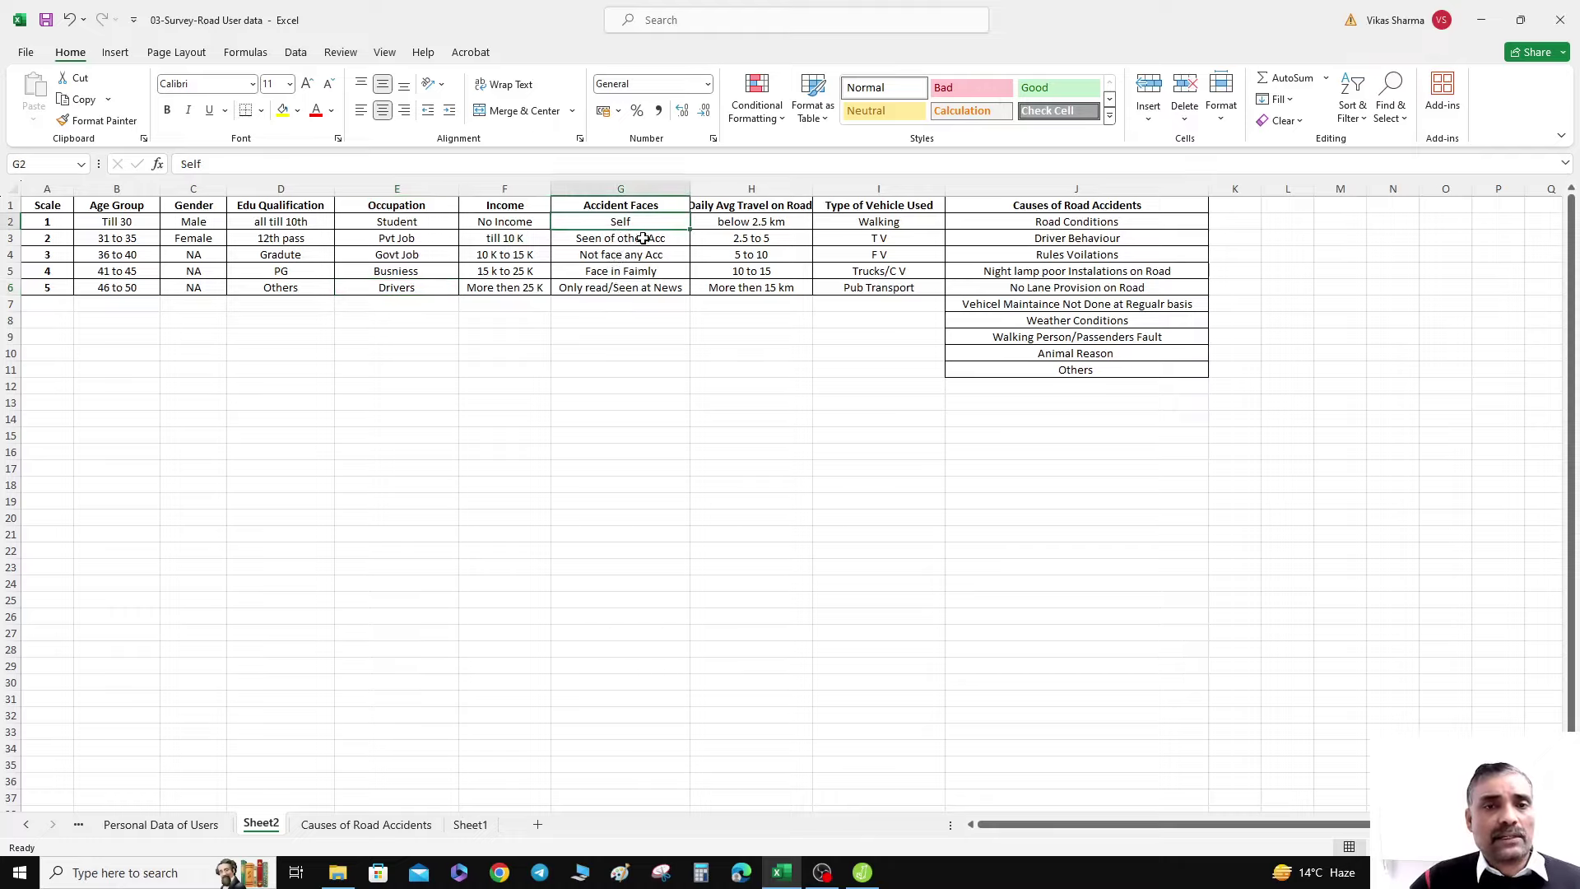
left_click(590, 240)
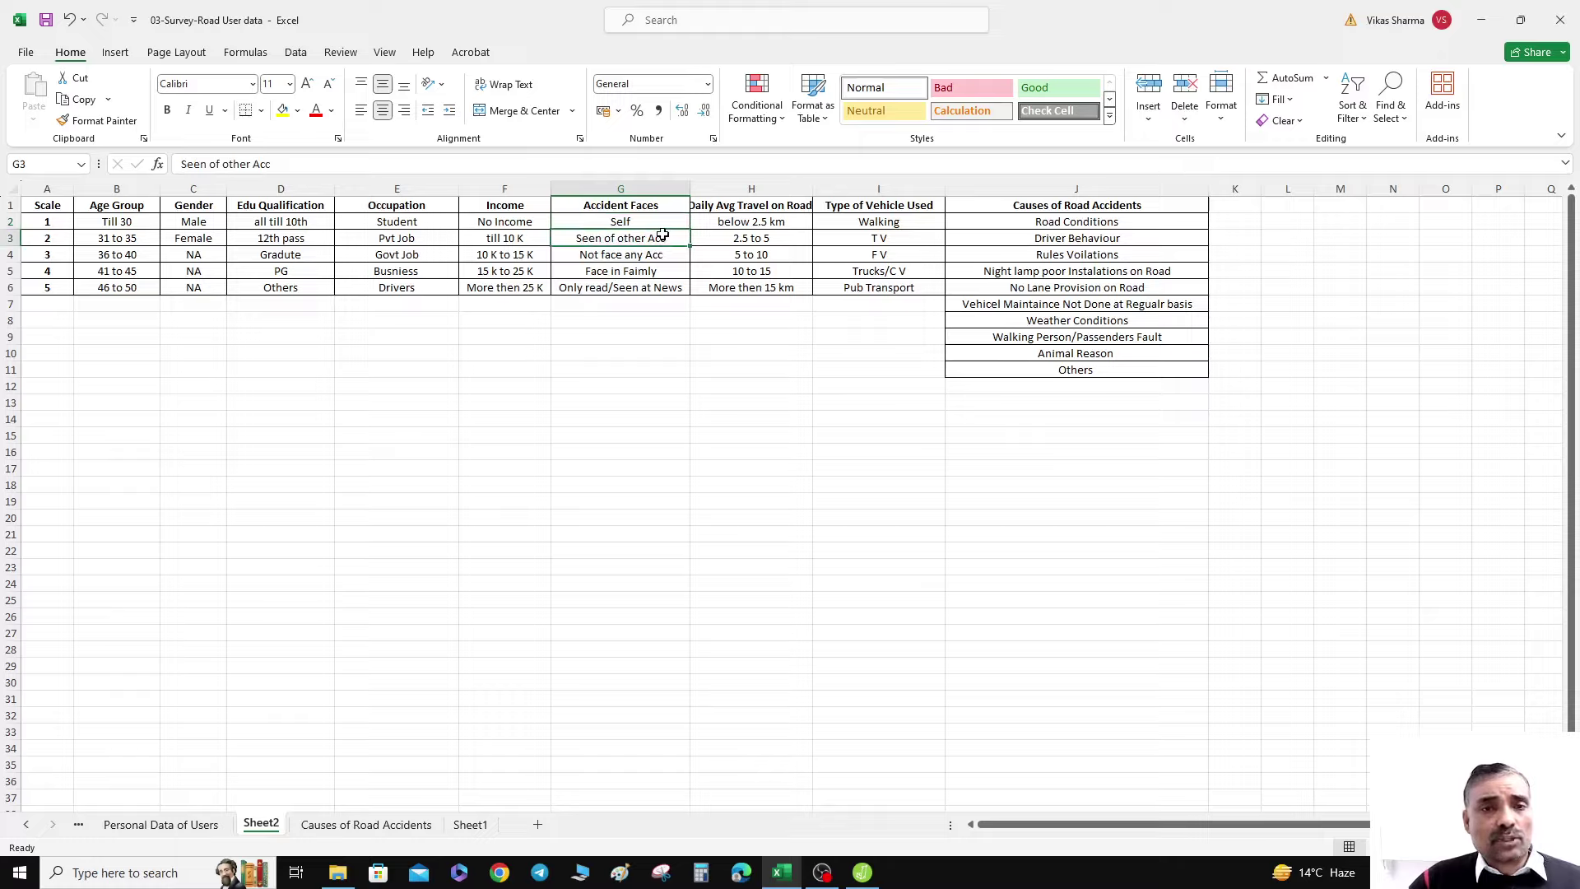
left_click(576, 259)
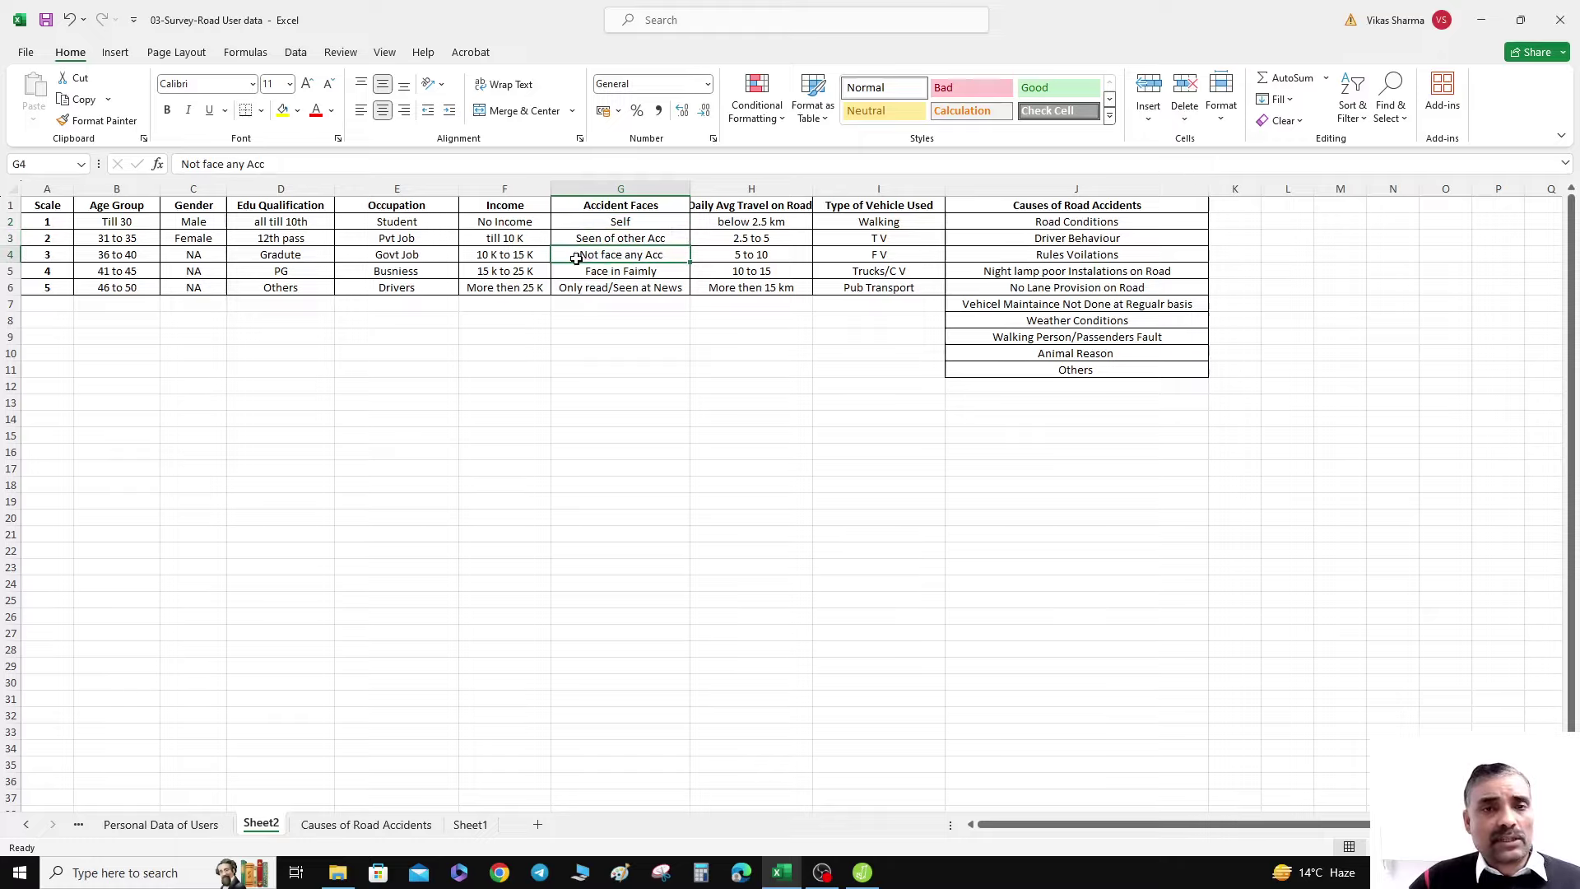
left_click(568, 273)
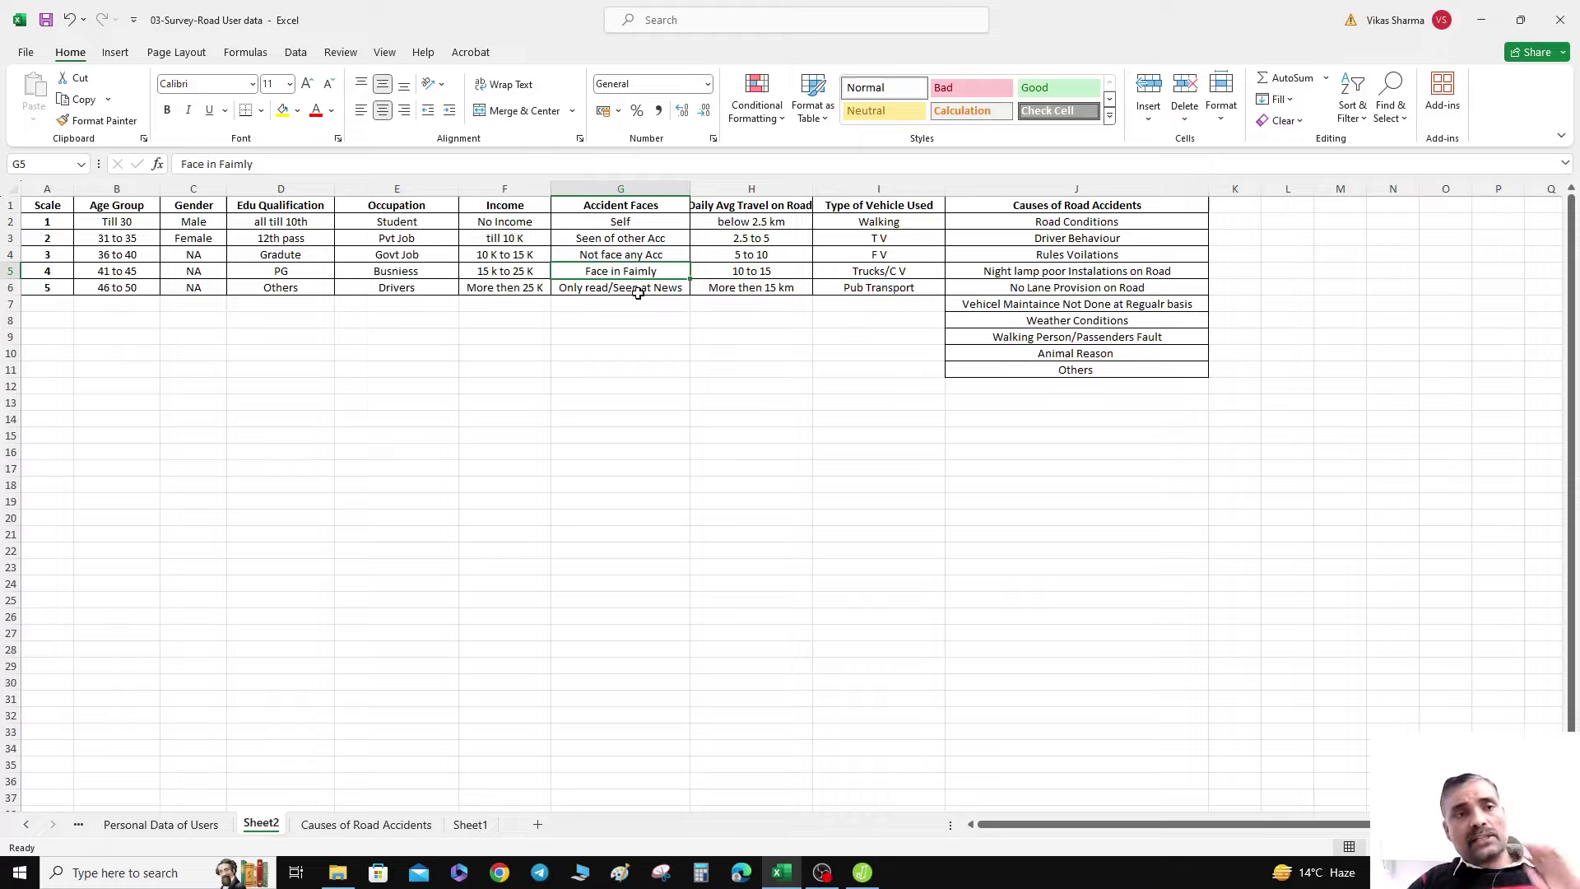
left_click(756, 221)
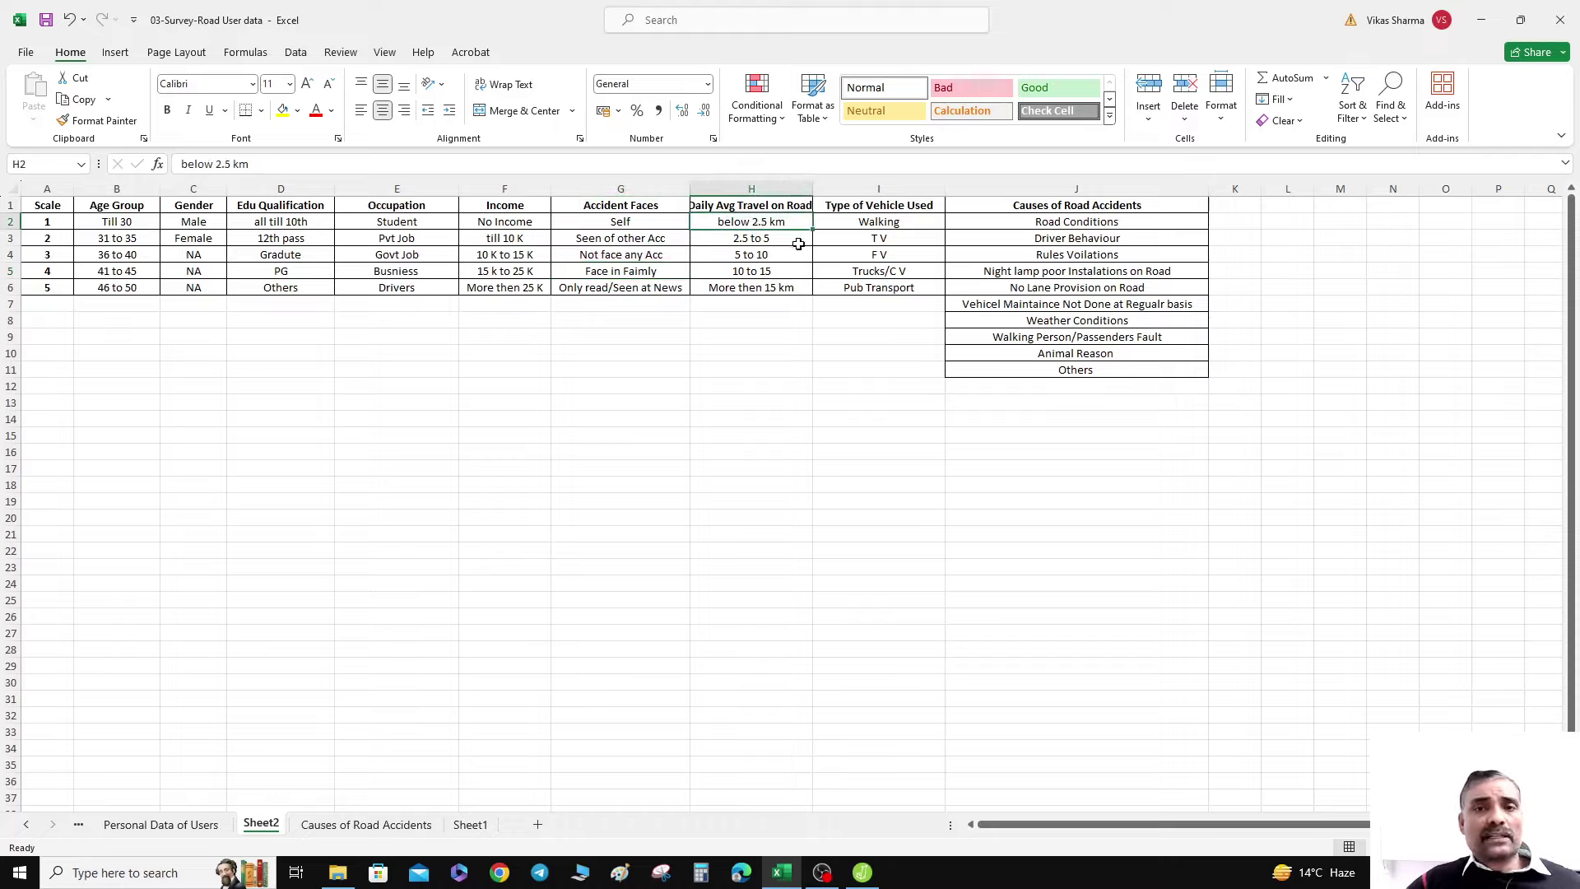
left_click(784, 240)
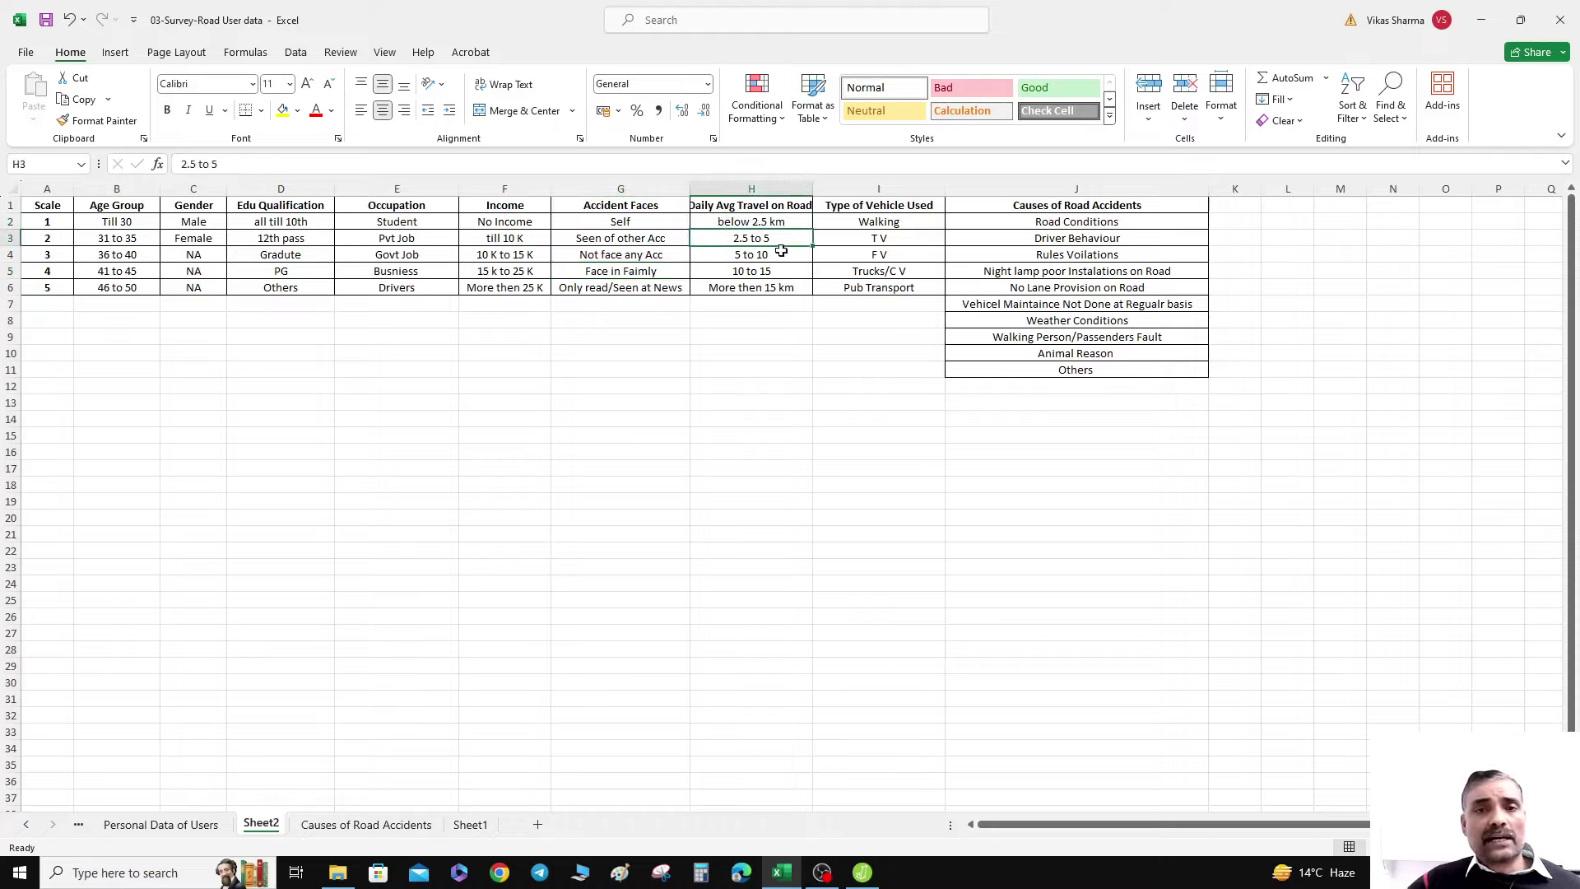
left_click(776, 256)
left_click(774, 271)
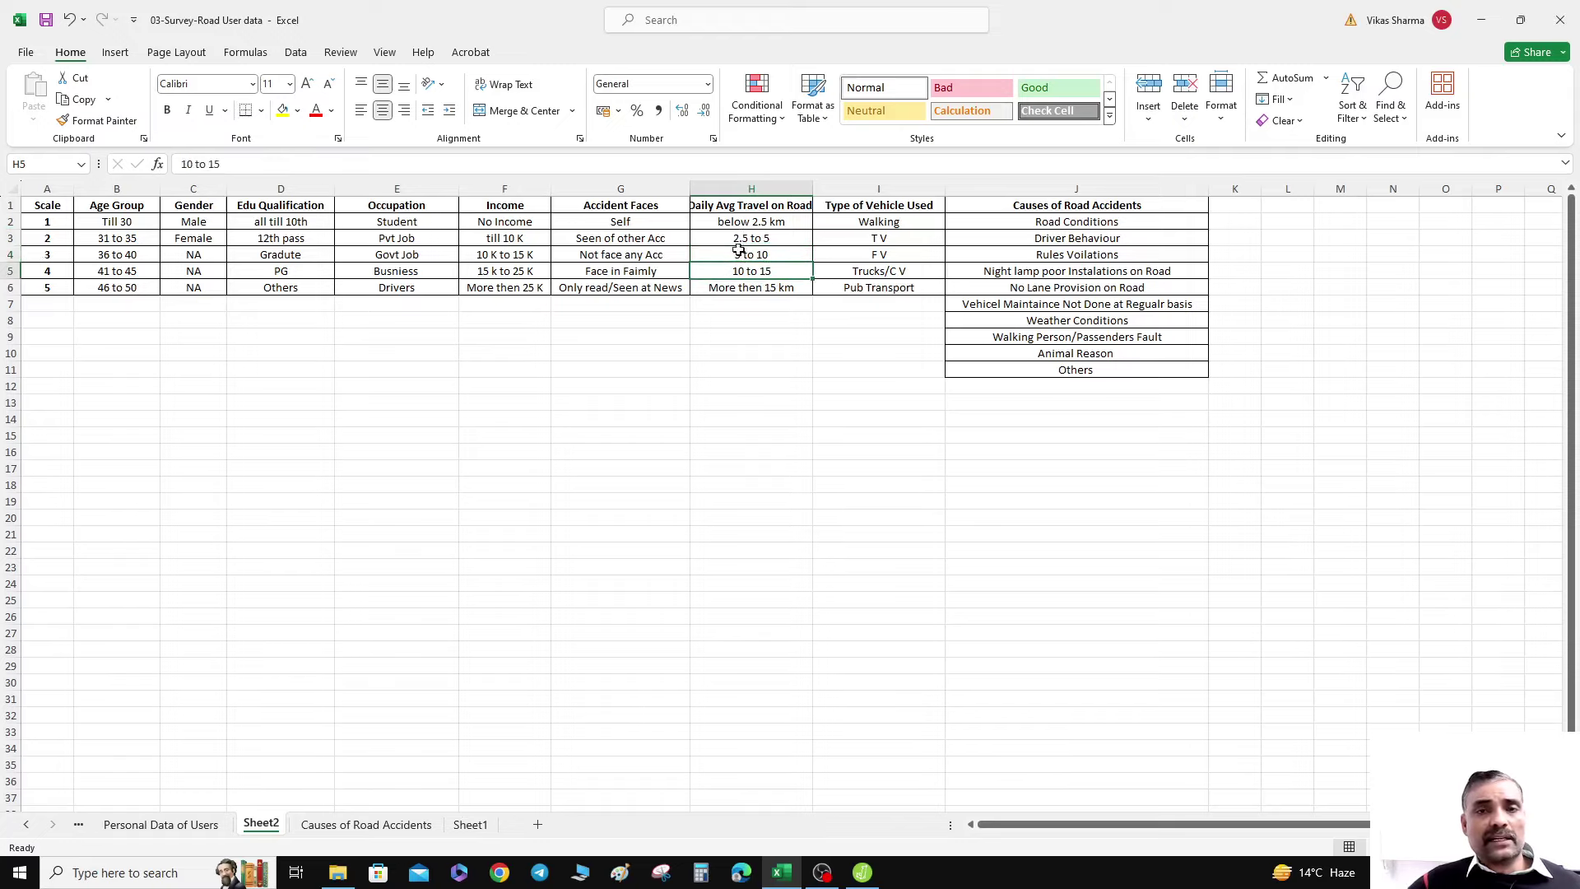
- Compare the list of accident causes on Sheet2 with the coded data on the Causes of Road Accidents sheet
left_click(341, 826)
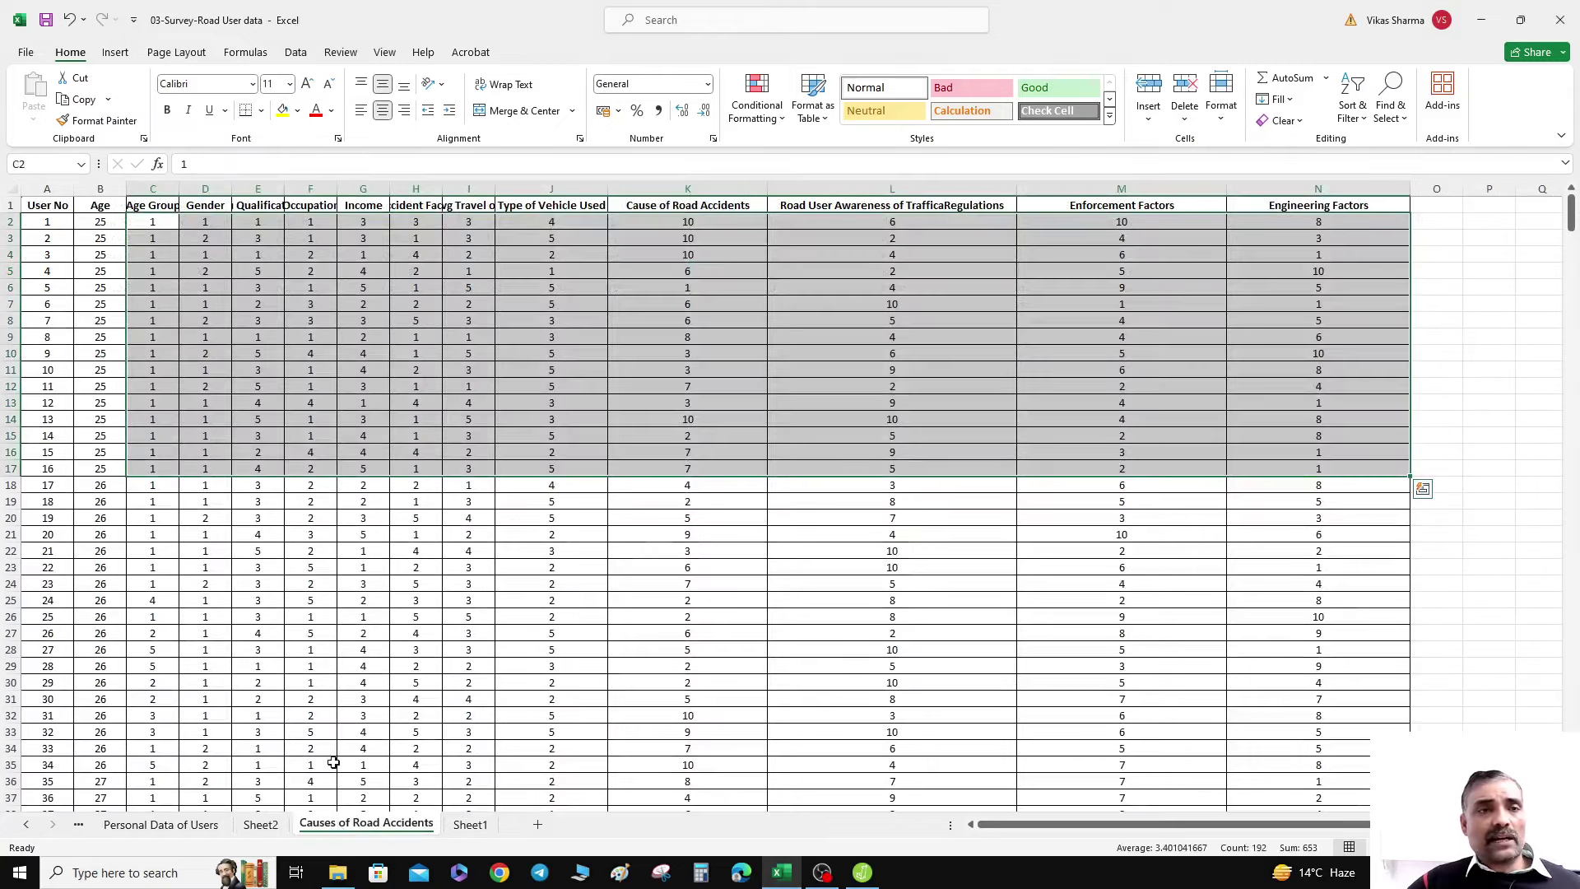
left_click(265, 825)
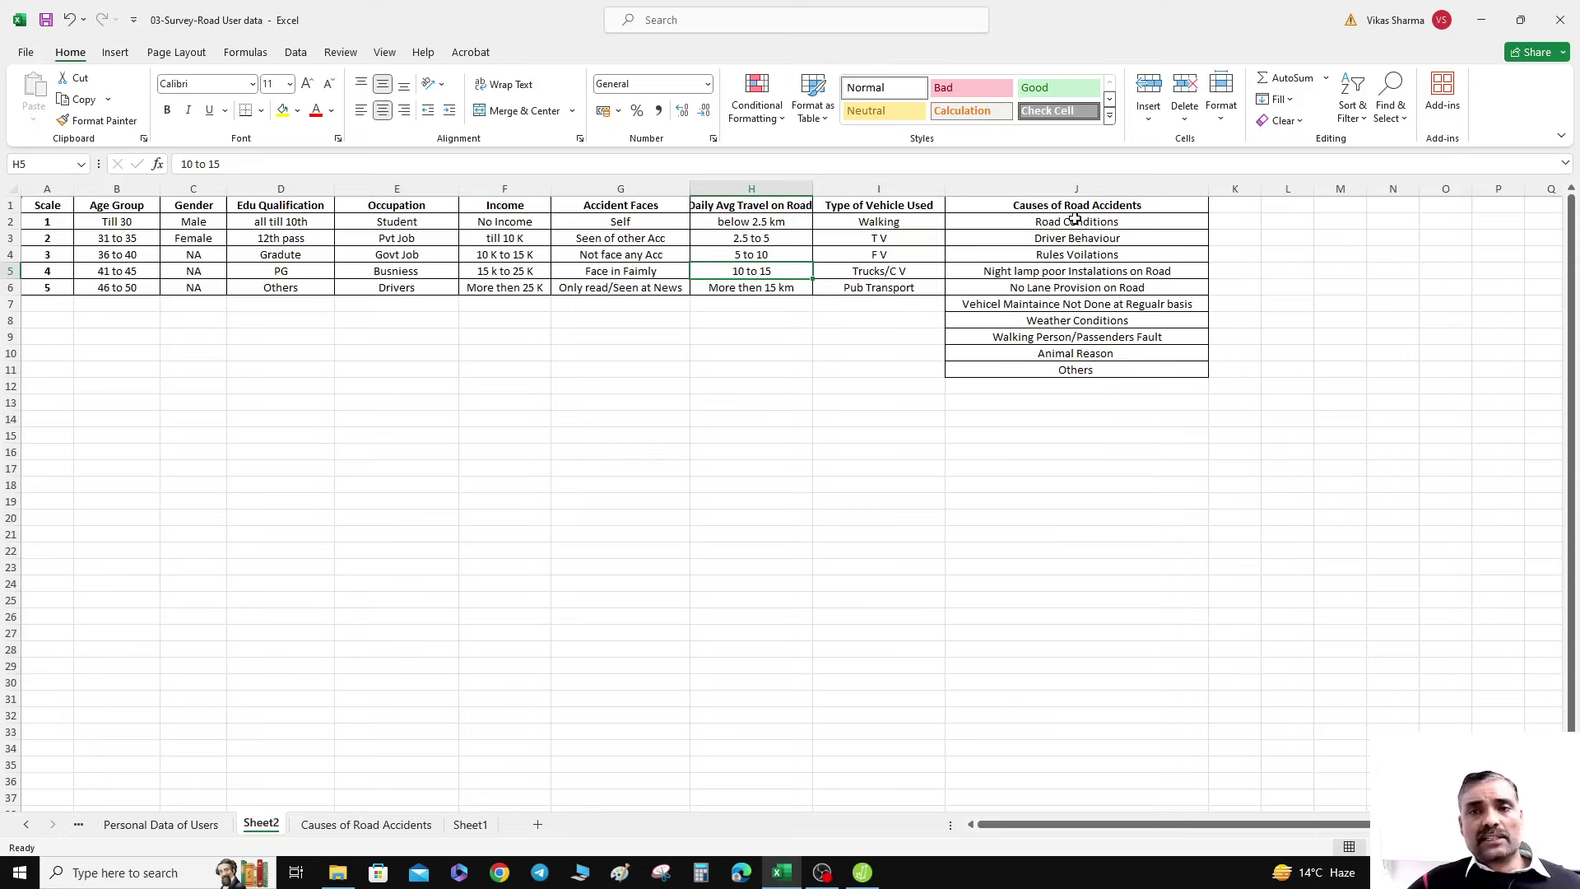
left_click_drag(1077, 221, 1081, 371)
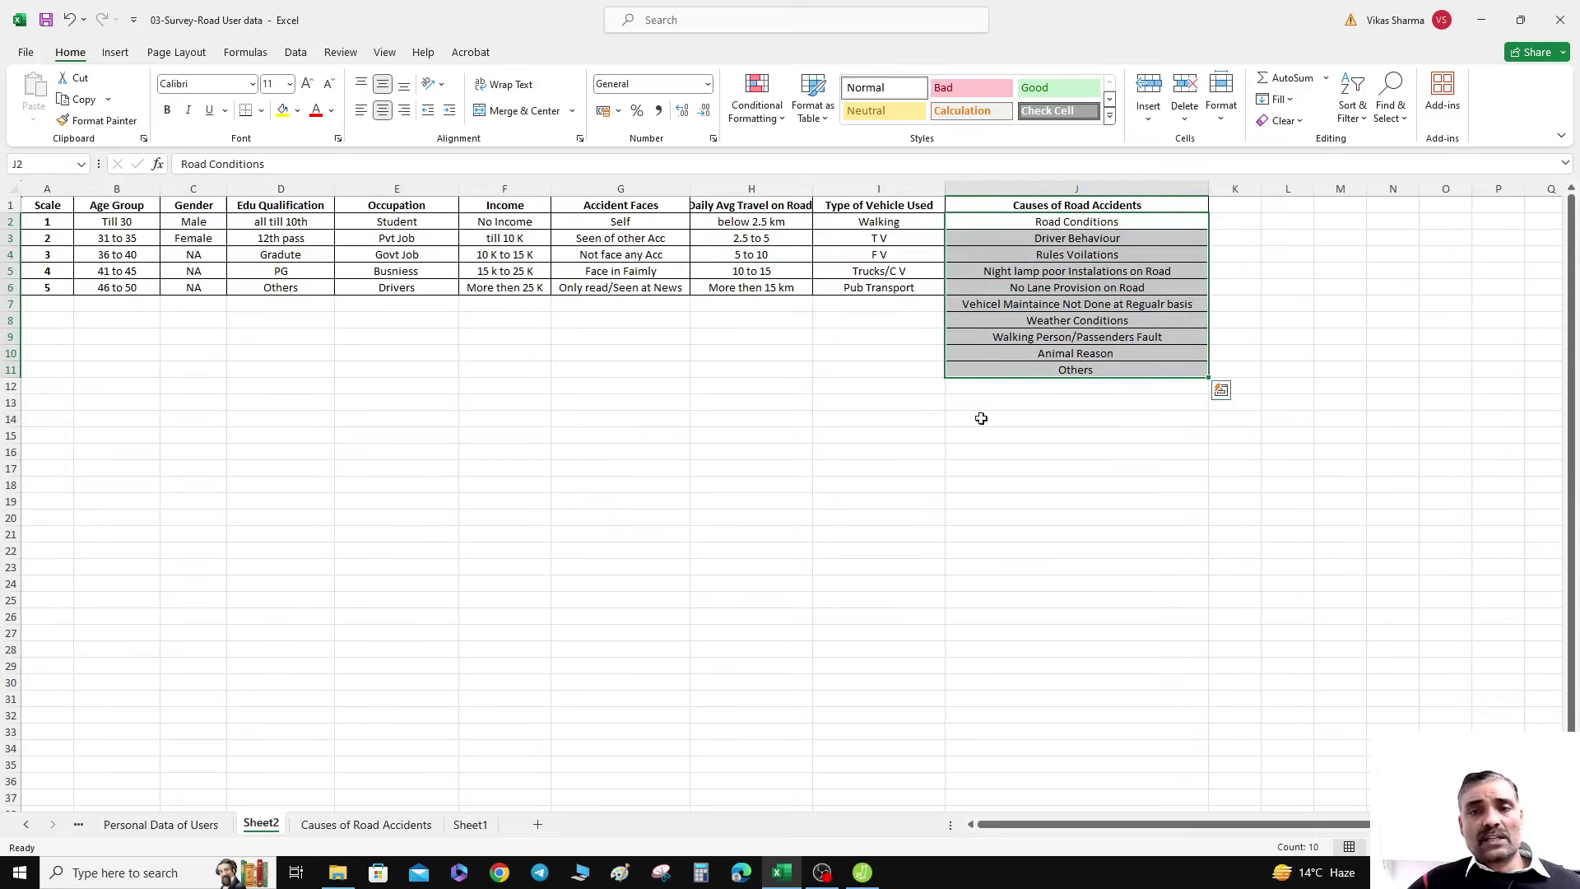
left_click(370, 826)
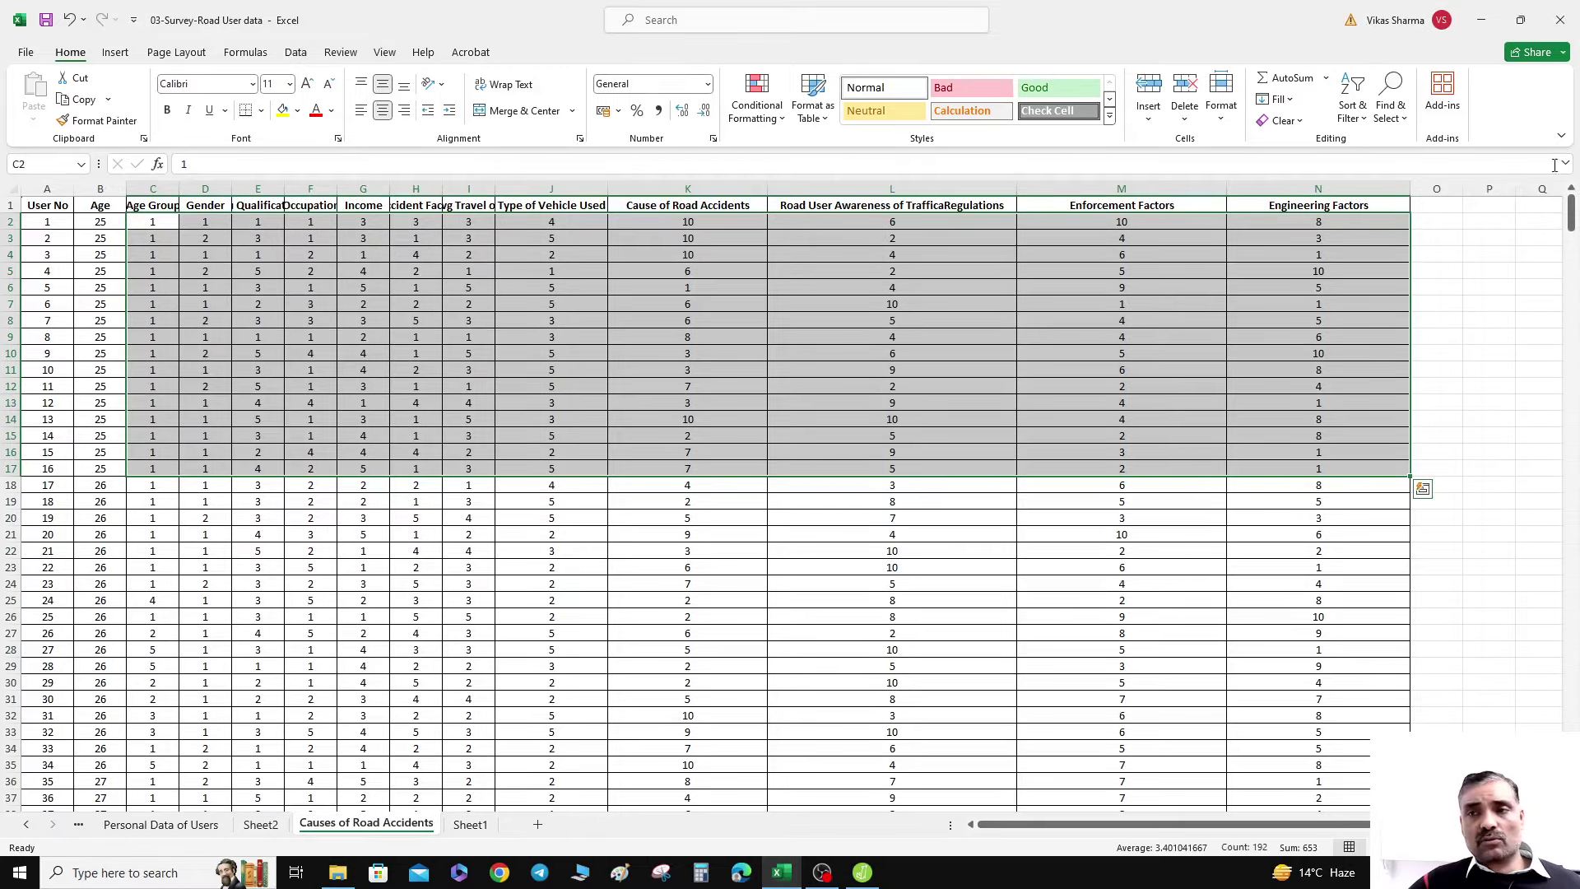
left_click_drag(1571, 213, 1423, 519)
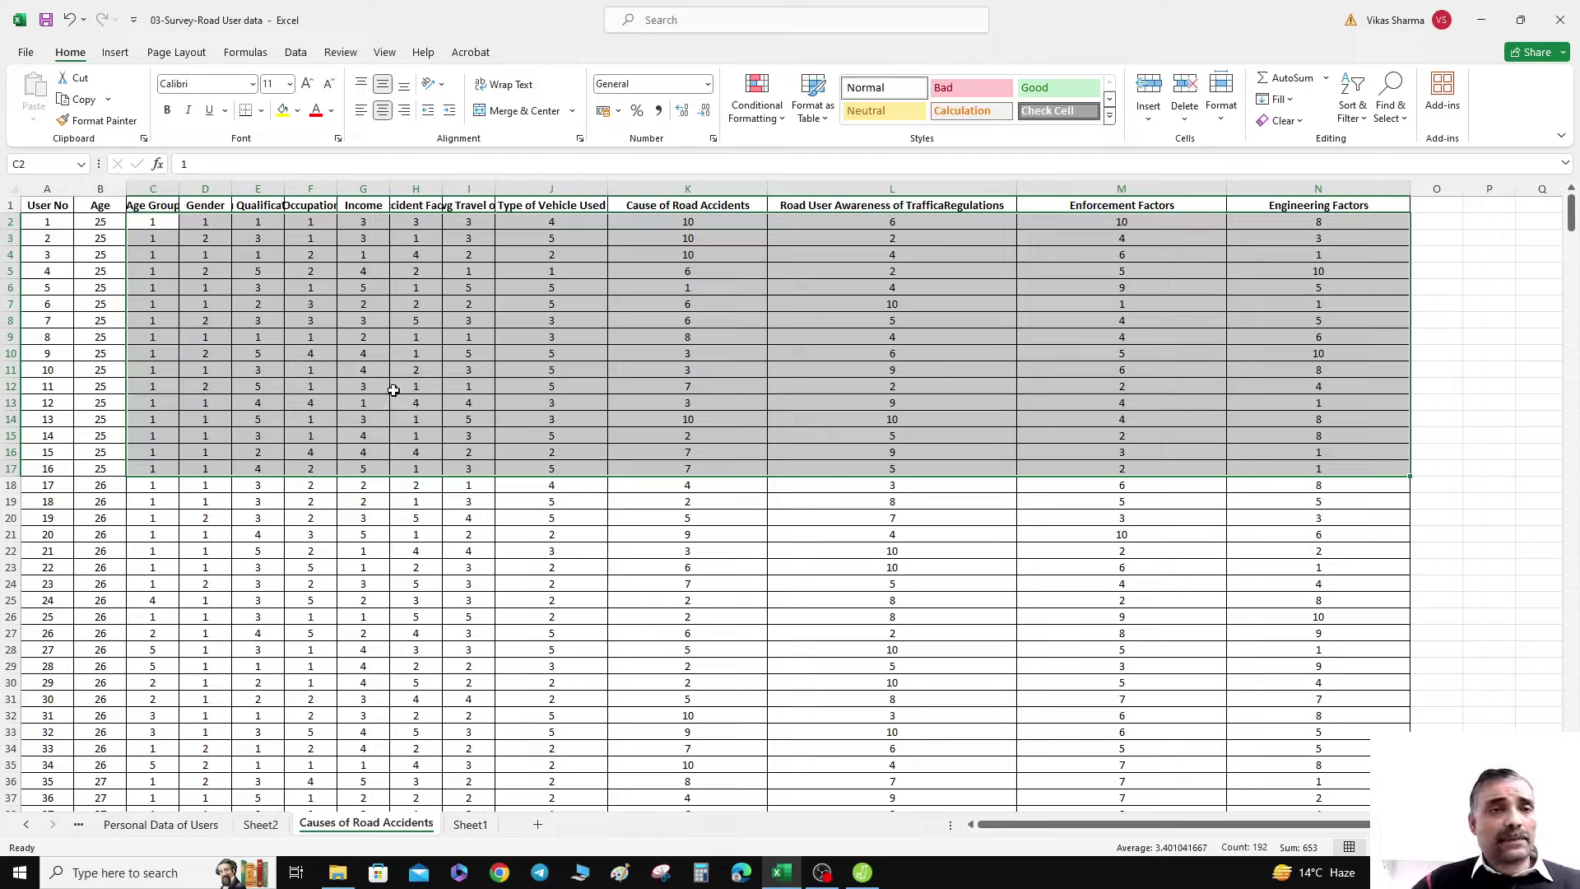
- Look up the CSV (Comma delimited) format for saving the workbook in the Chapter 1 Descriptive Statistics folder, leaving without saving
left_click(27, 54)
left_click(48, 304)
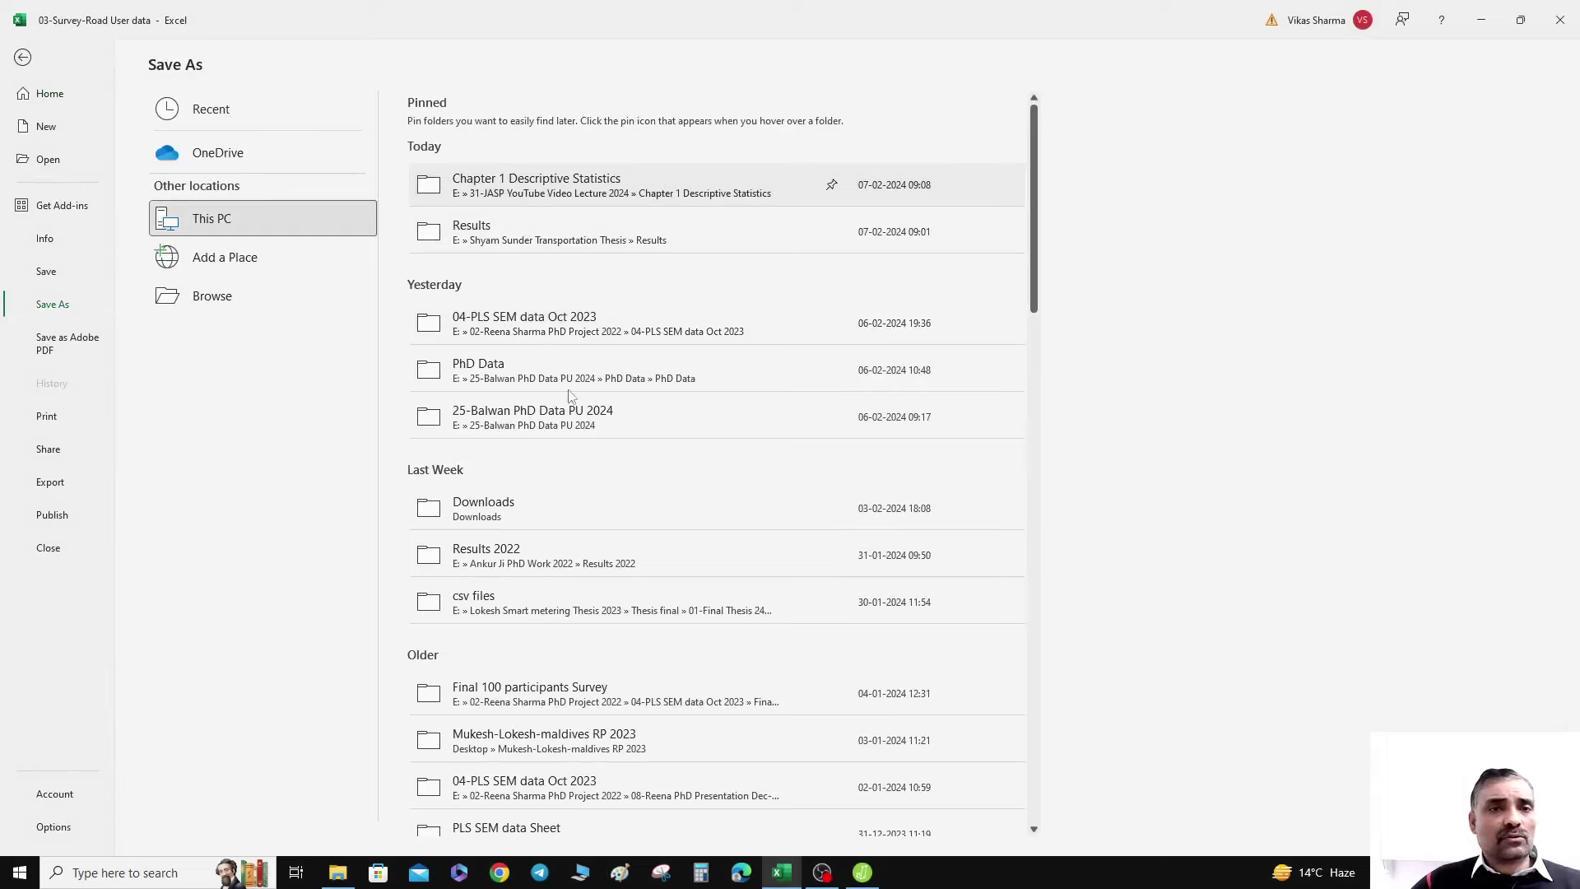
left_click(514, 192)
left_click(158, 303)
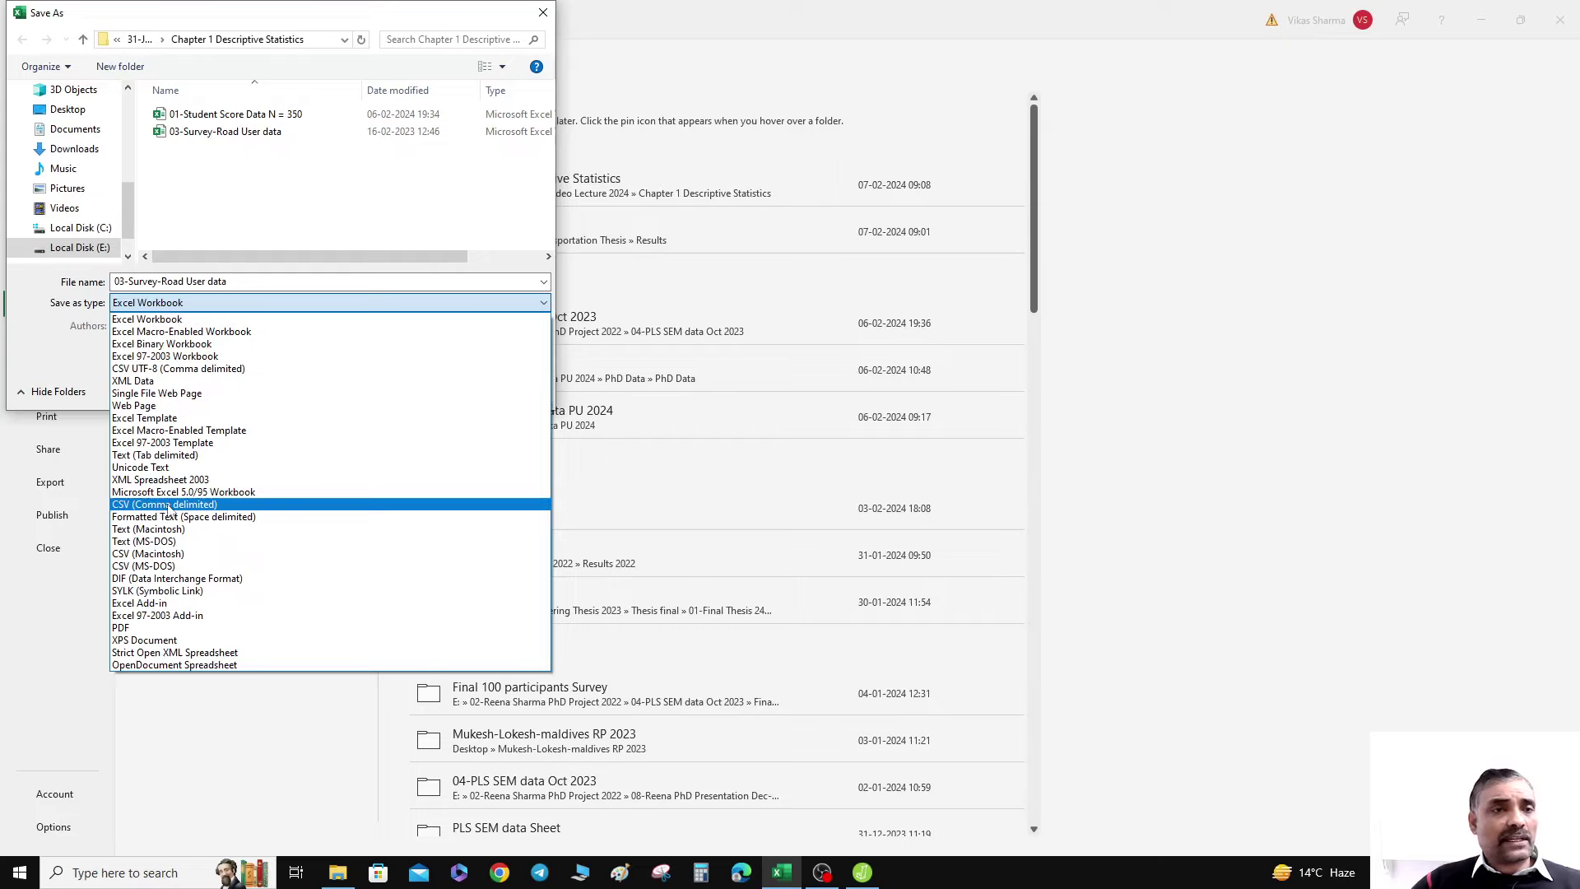
left_click(63, 358)
left_click(498, 383)
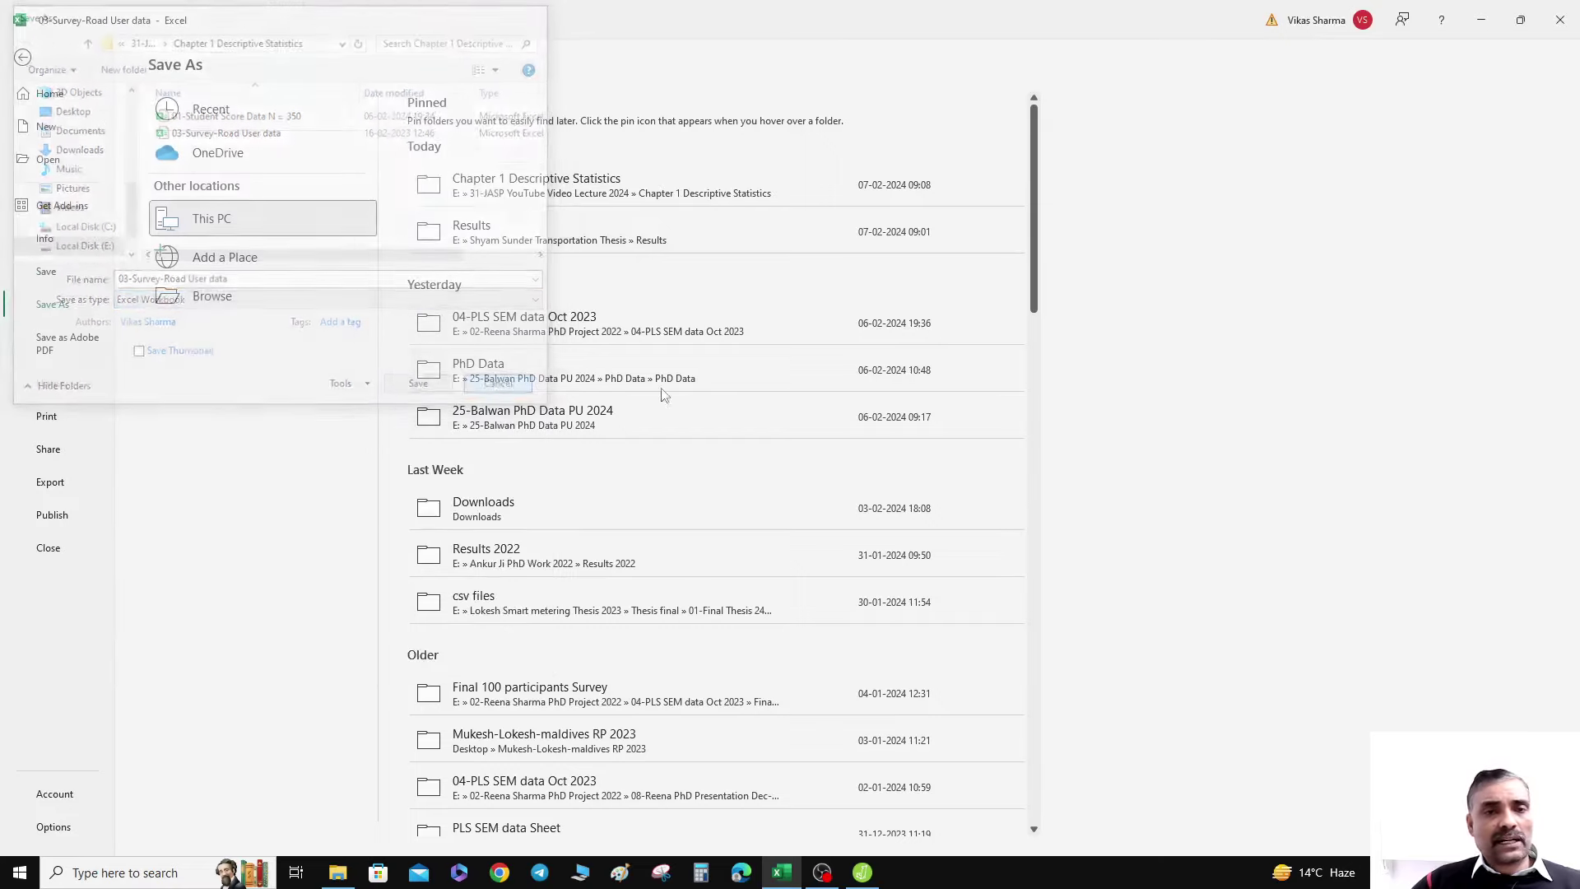
- Switch to File Explorer and locate the 03-Survey-Road User data CSV file in the Chapter 1 Descriptive Statistics folder
left_click(1482, 20)
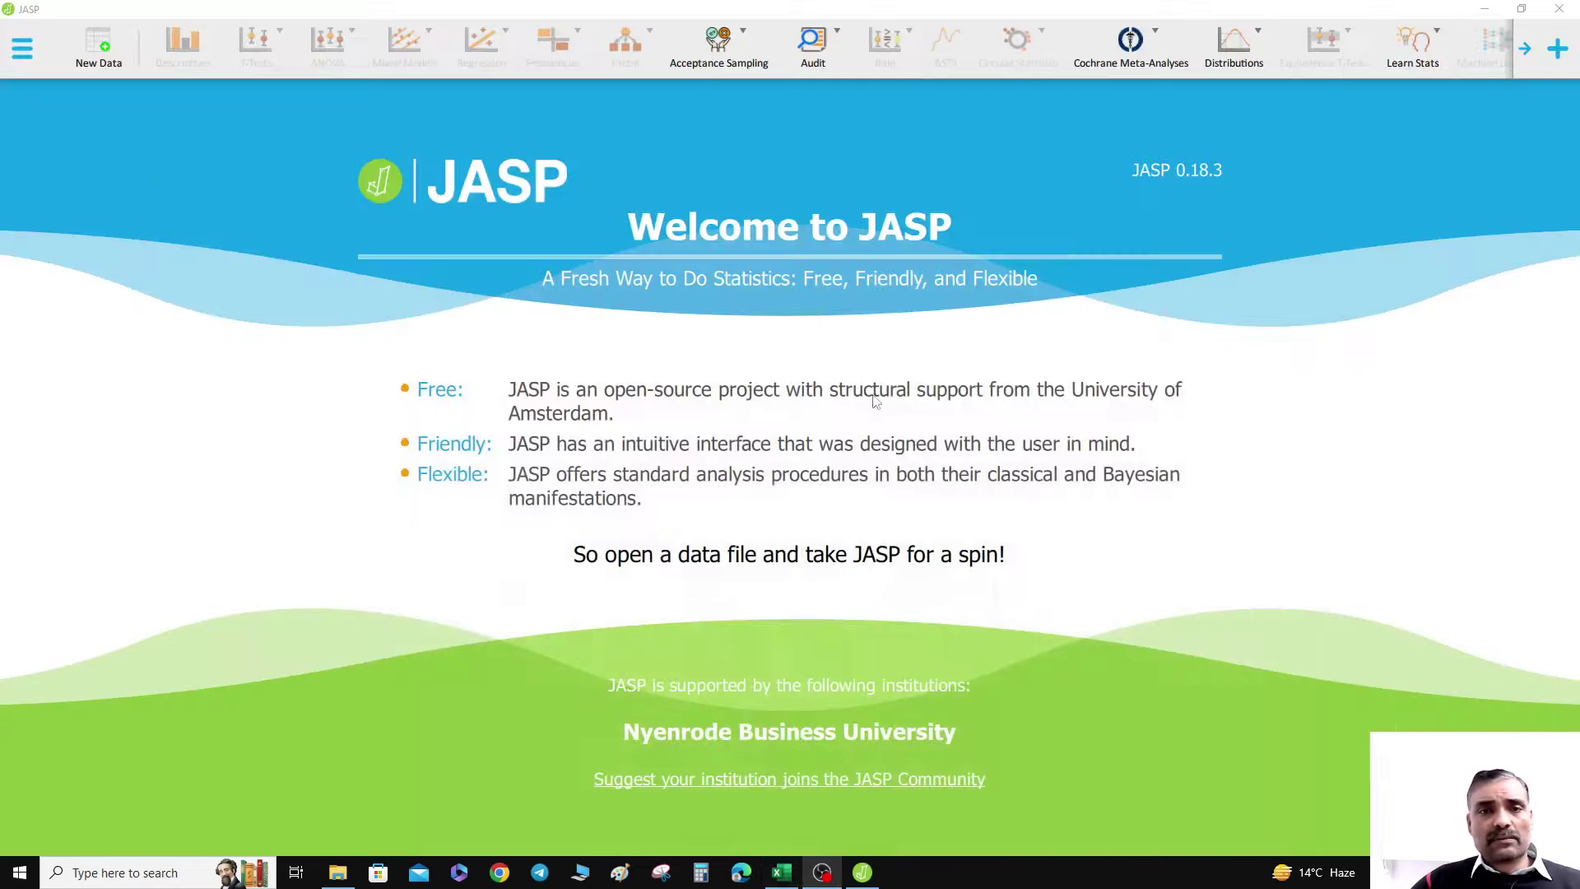
left_click(338, 872)
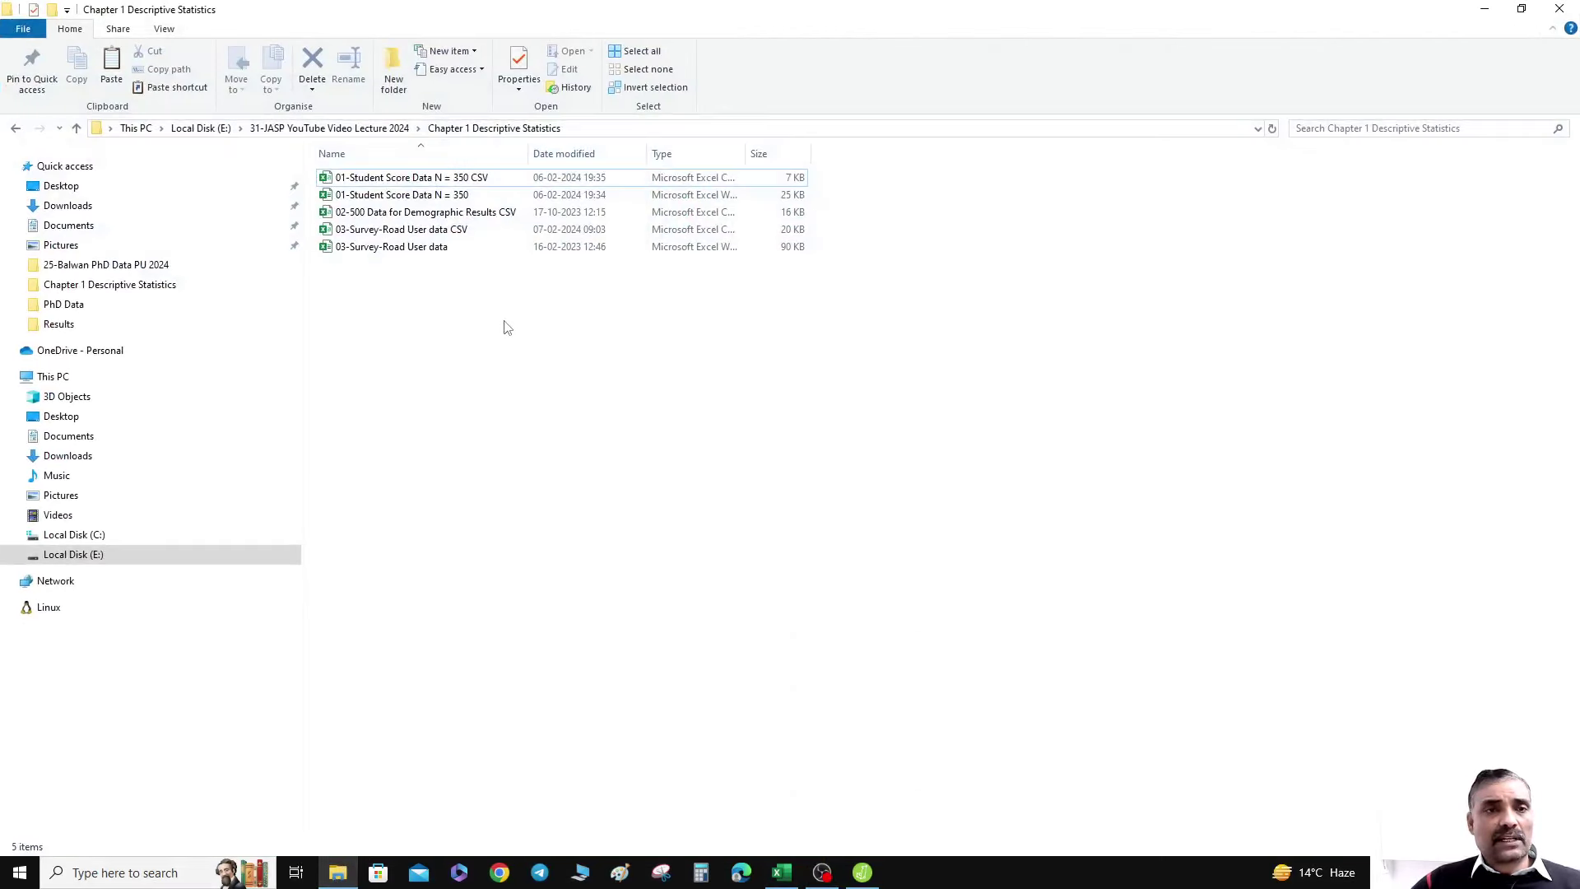
left_click(361, 250)
left_click(381, 234)
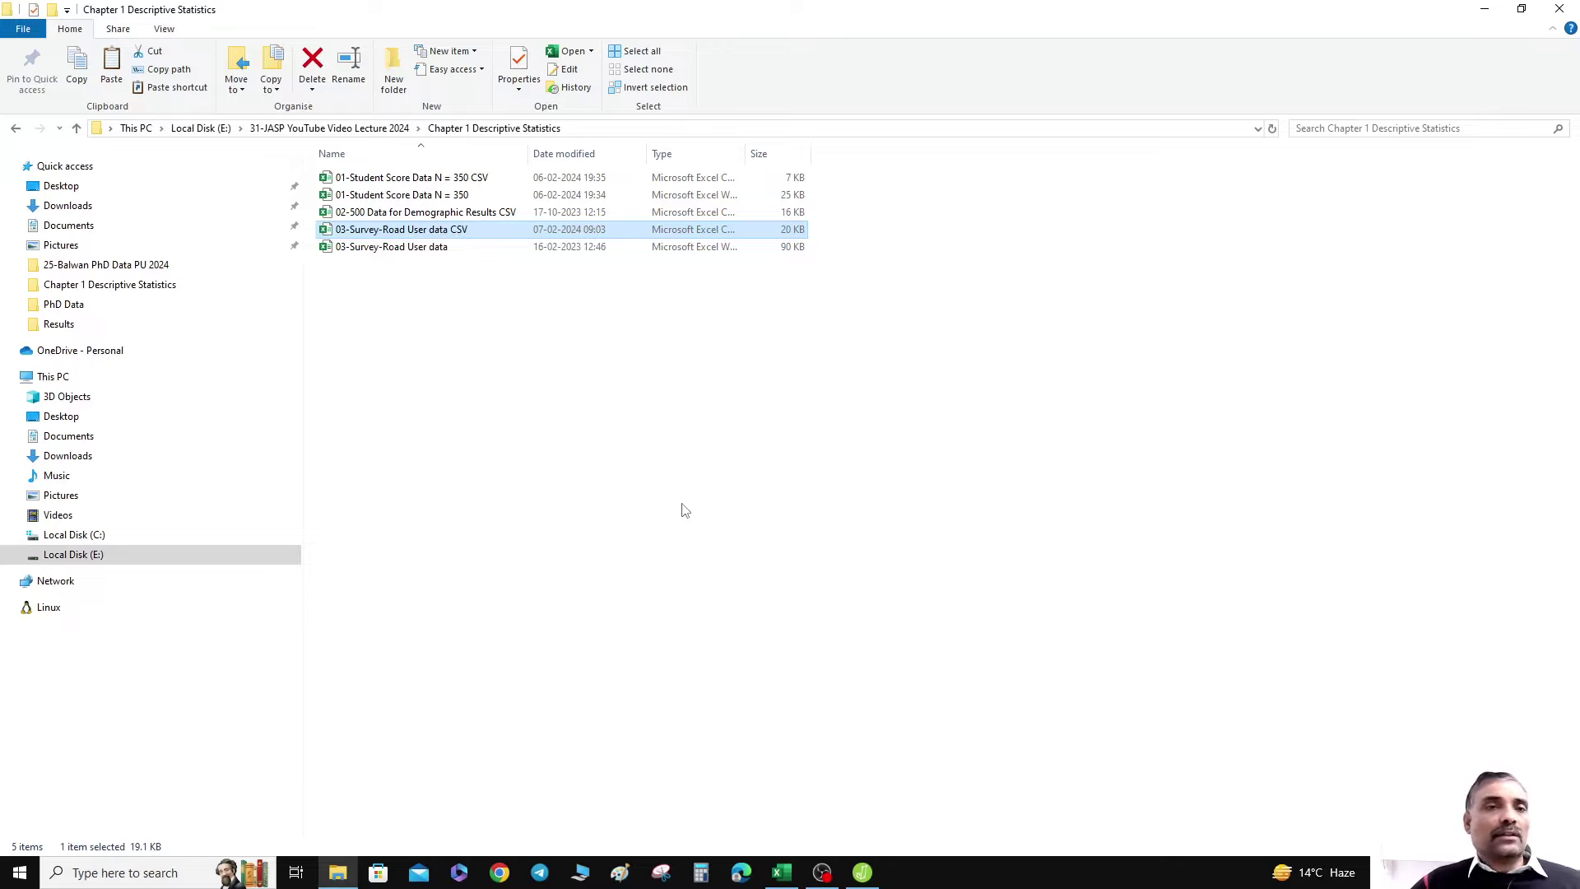
- Switch to JASP and look through its data-opening sources: Recent Files, Computer, OSF and Database
mouse_move(863, 882)
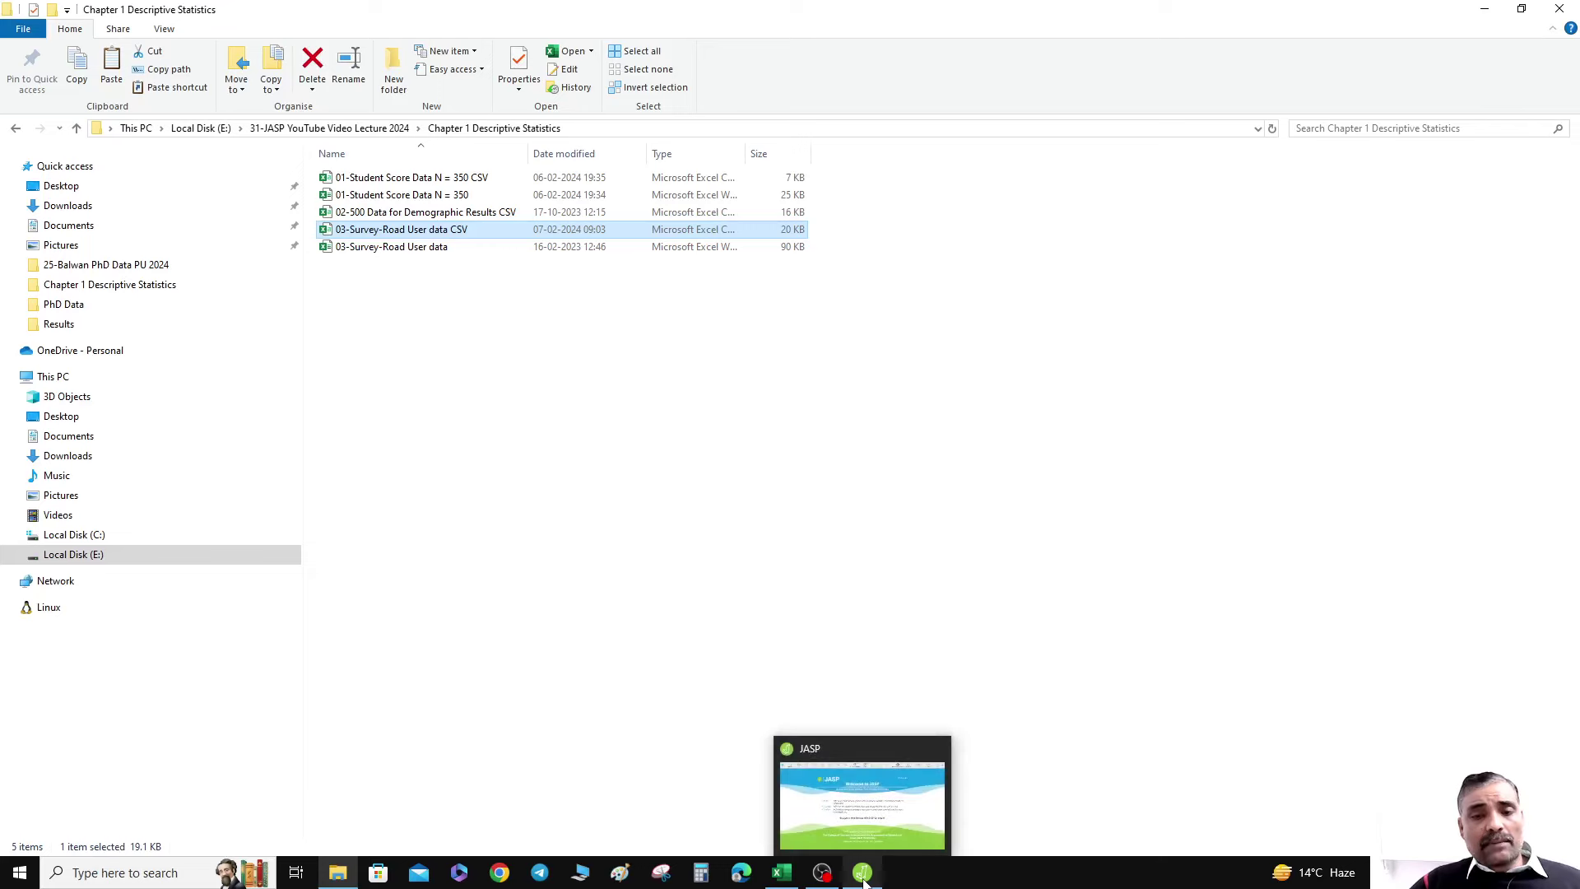
left_click(863, 882)
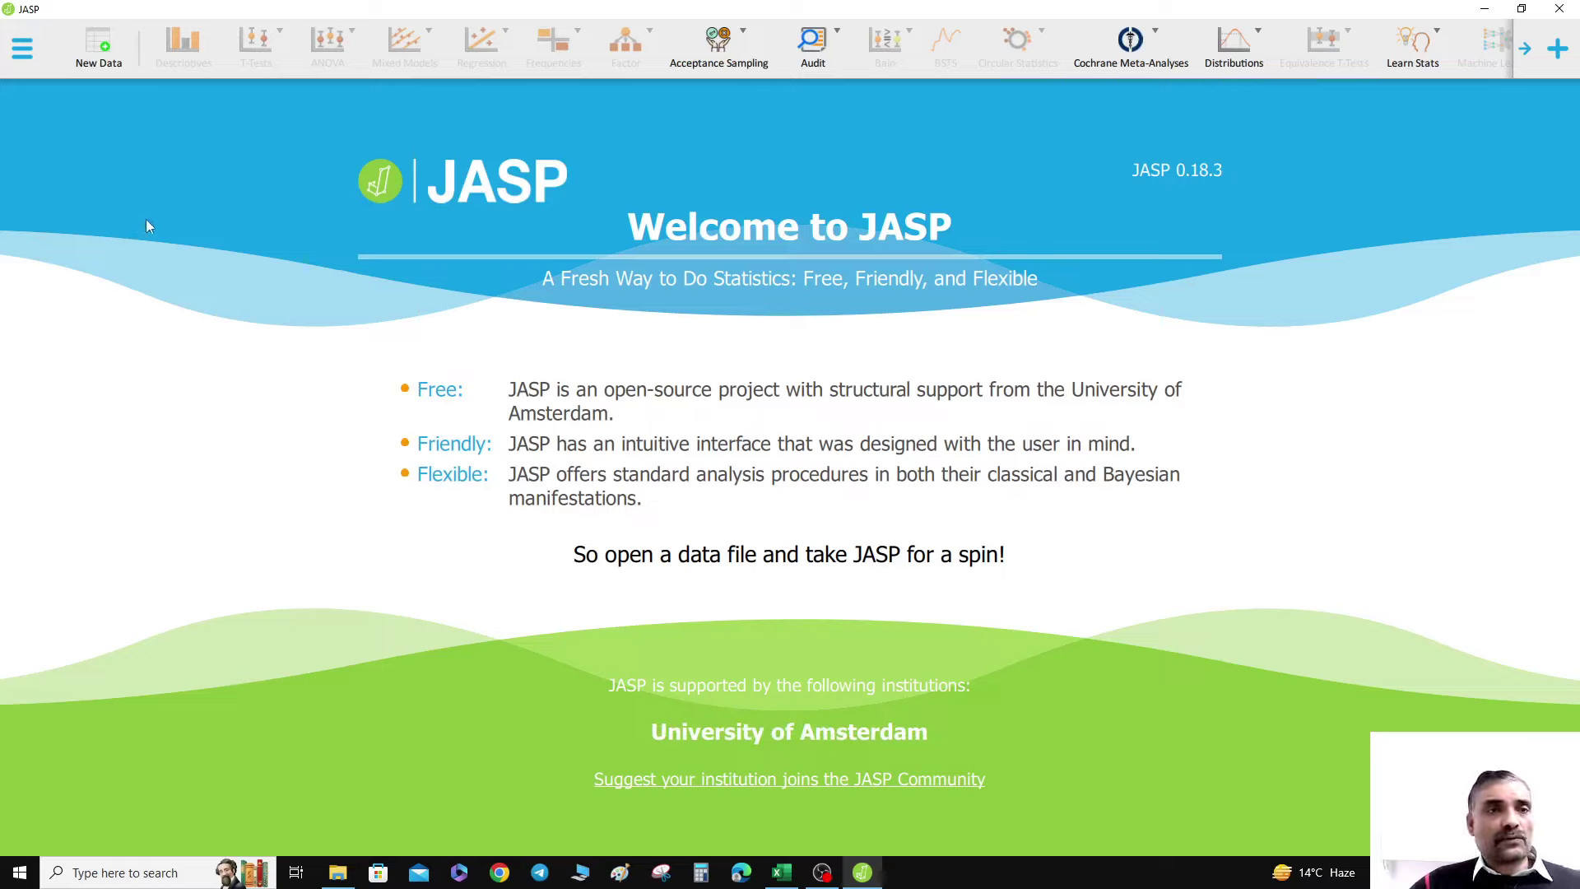
left_click(22, 51)
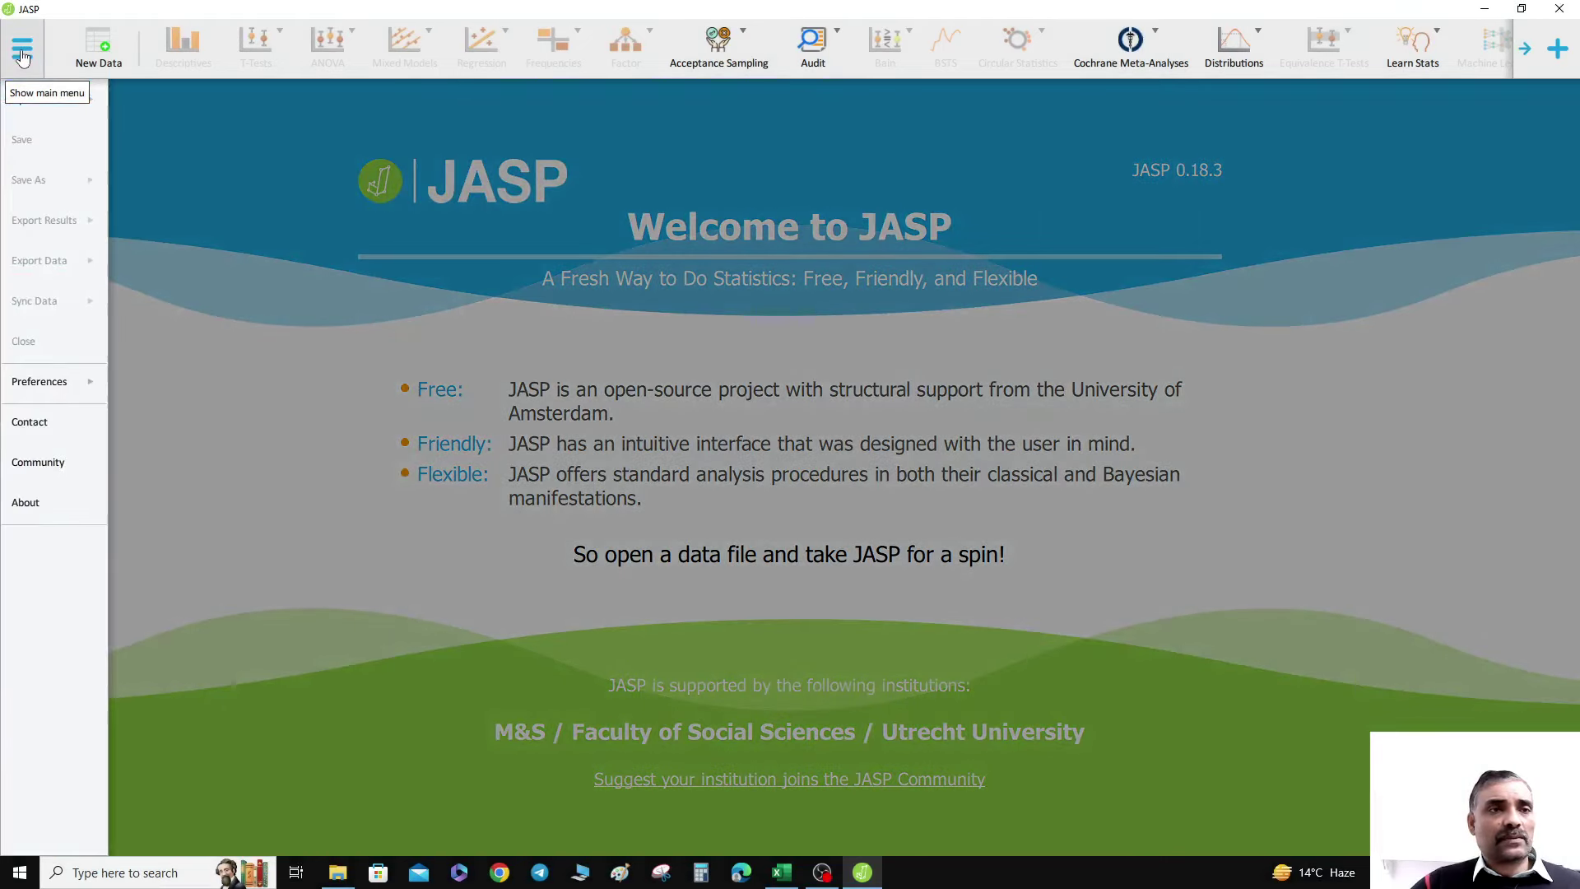
mouse_move(33, 110)
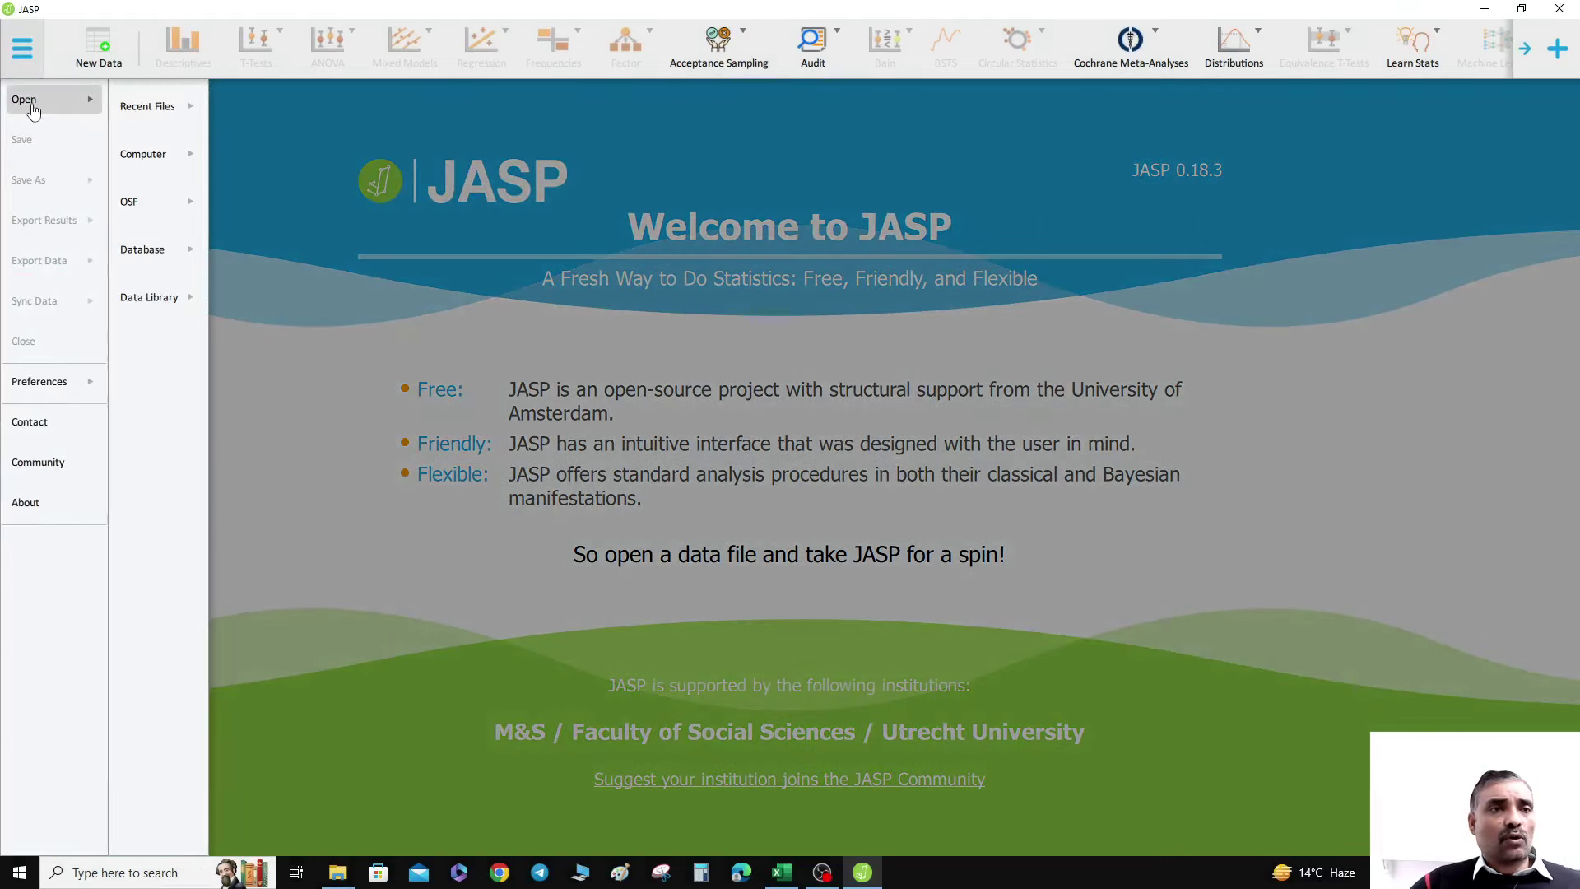
left_click(153, 106)
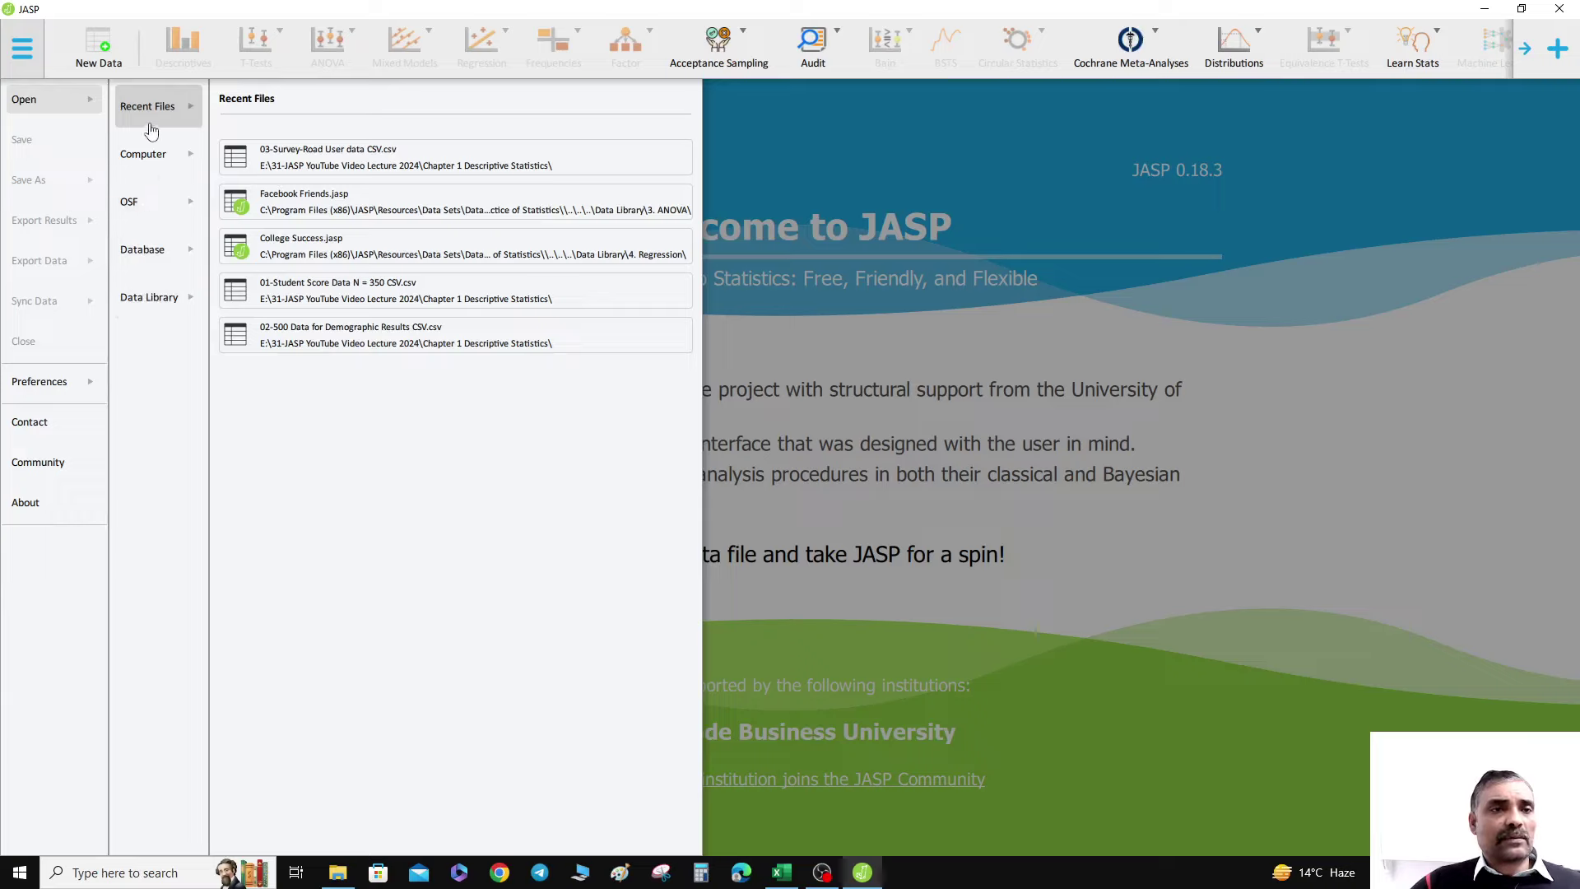
left_click(152, 257)
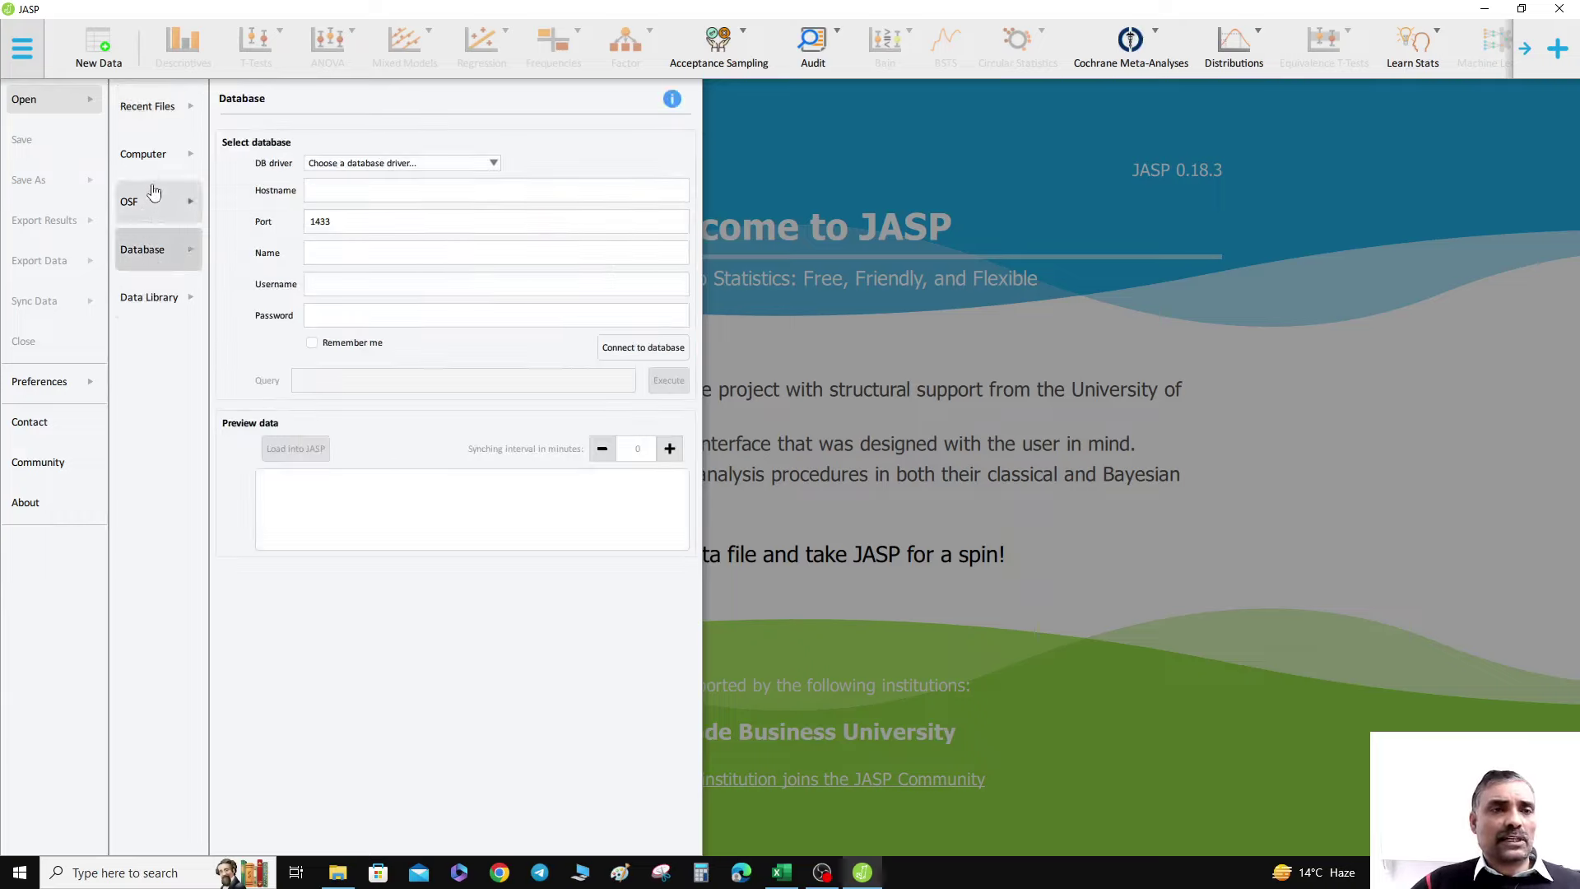
left_click(158, 156)
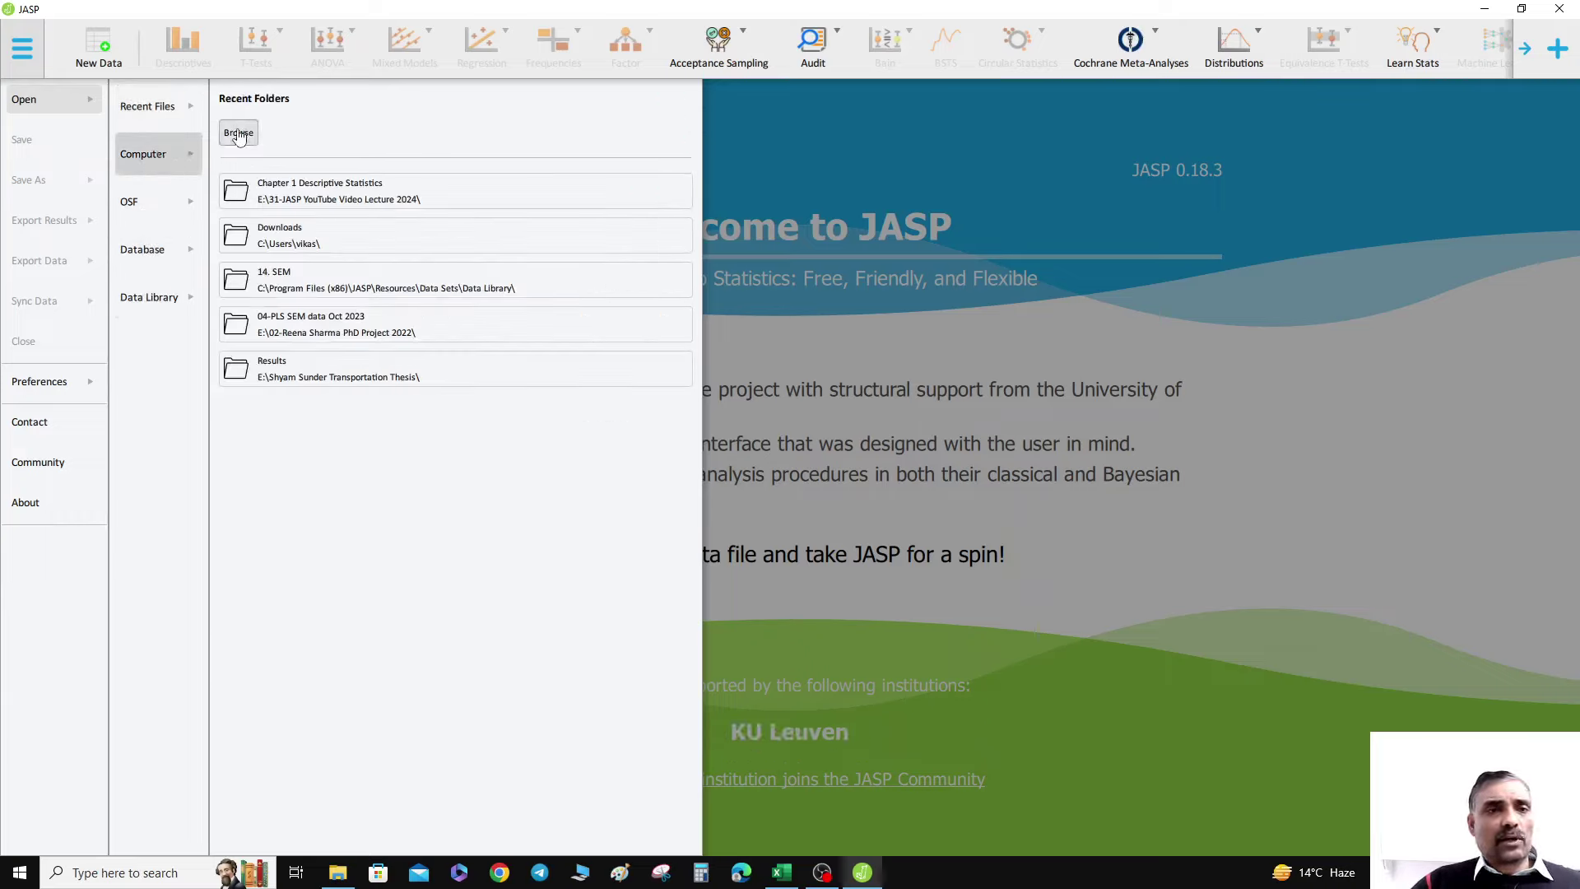
left_click(147, 212)
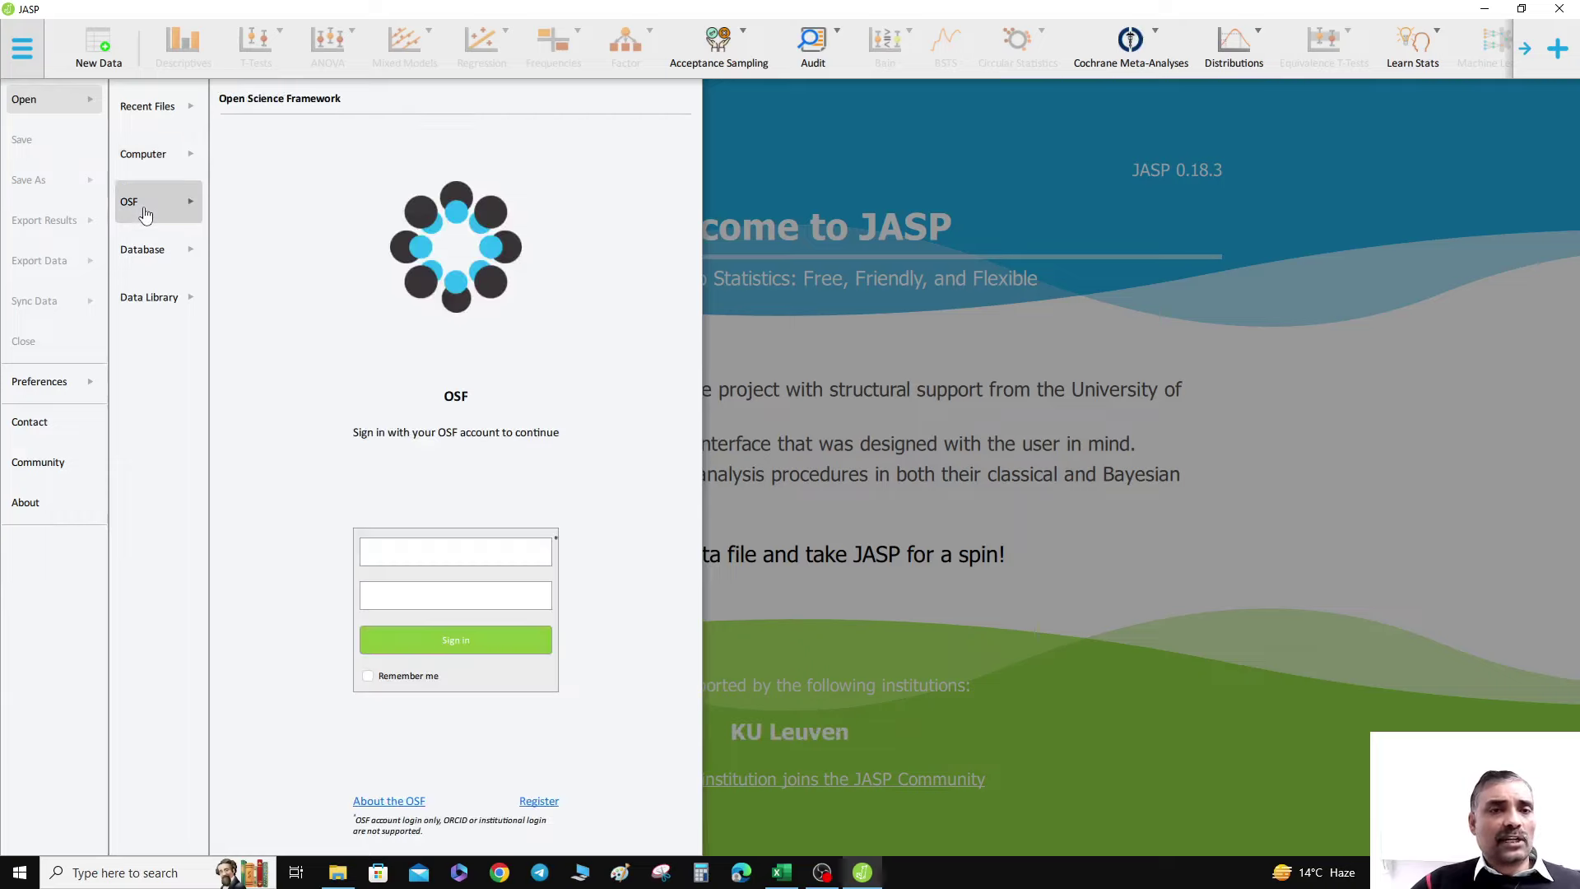
left_click(151, 258)
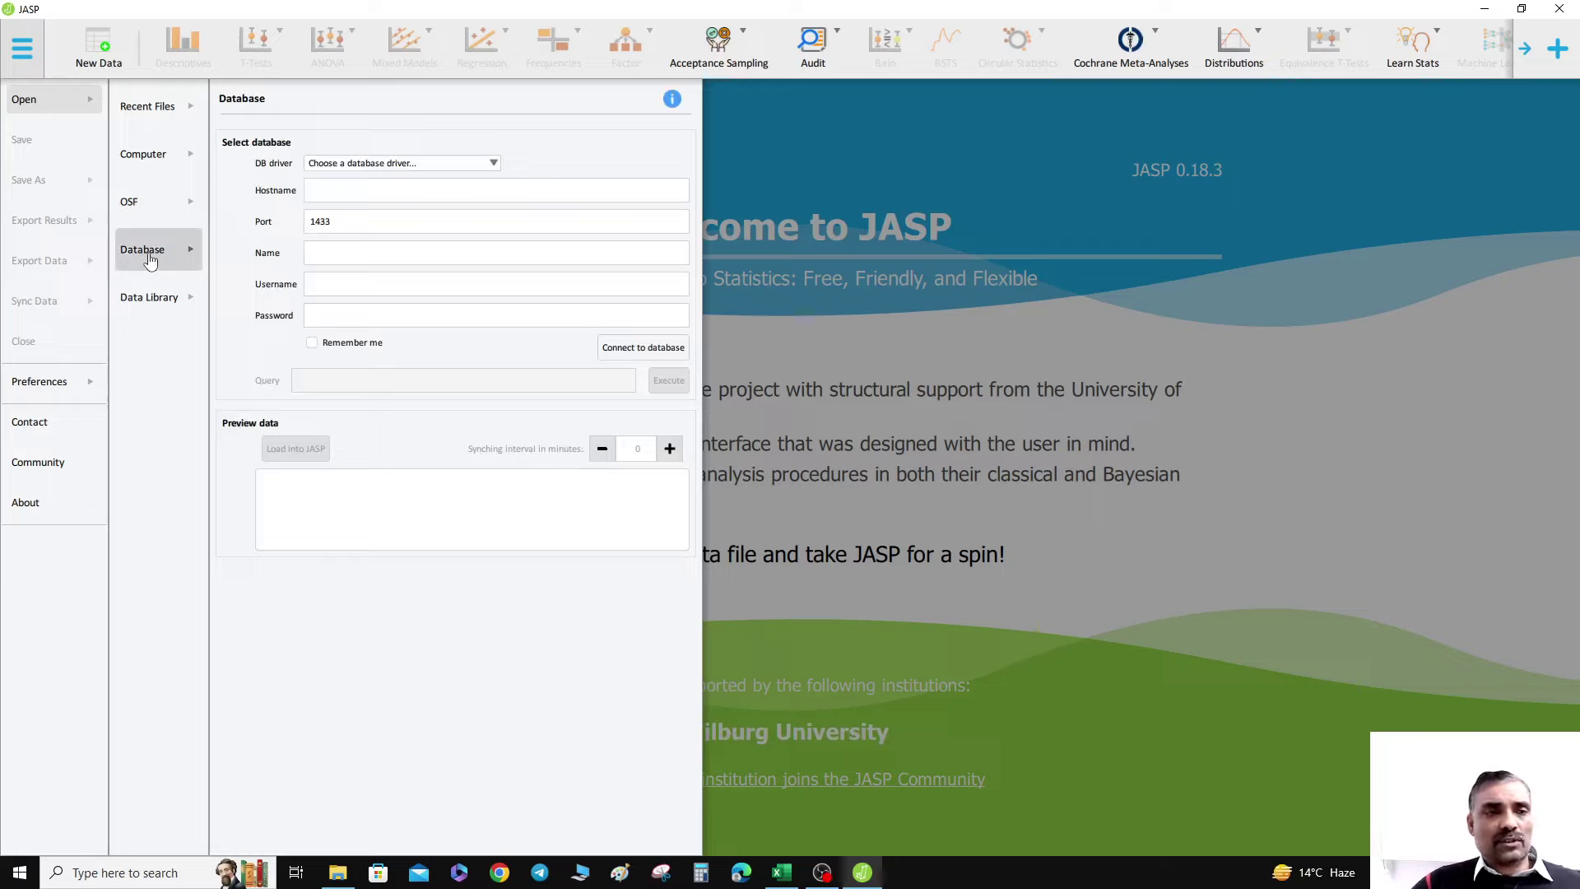
- Open the 03-Survey-Road User data CSV file from the Chapter 1 Descriptive Statistics folder on the computer
left_click(142, 163)
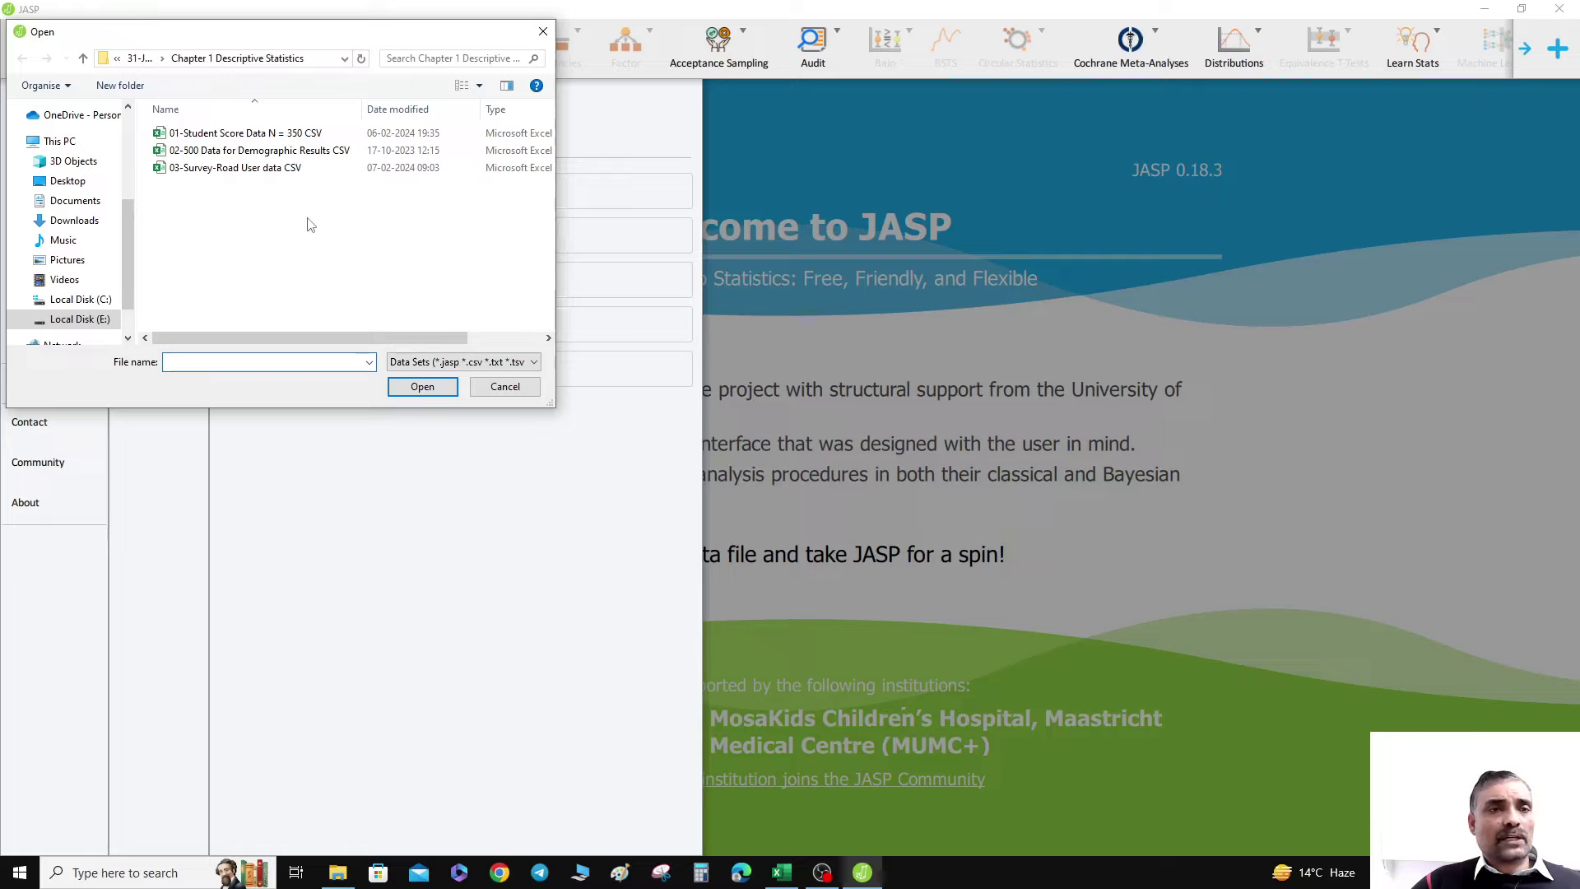
left_click(221, 171)
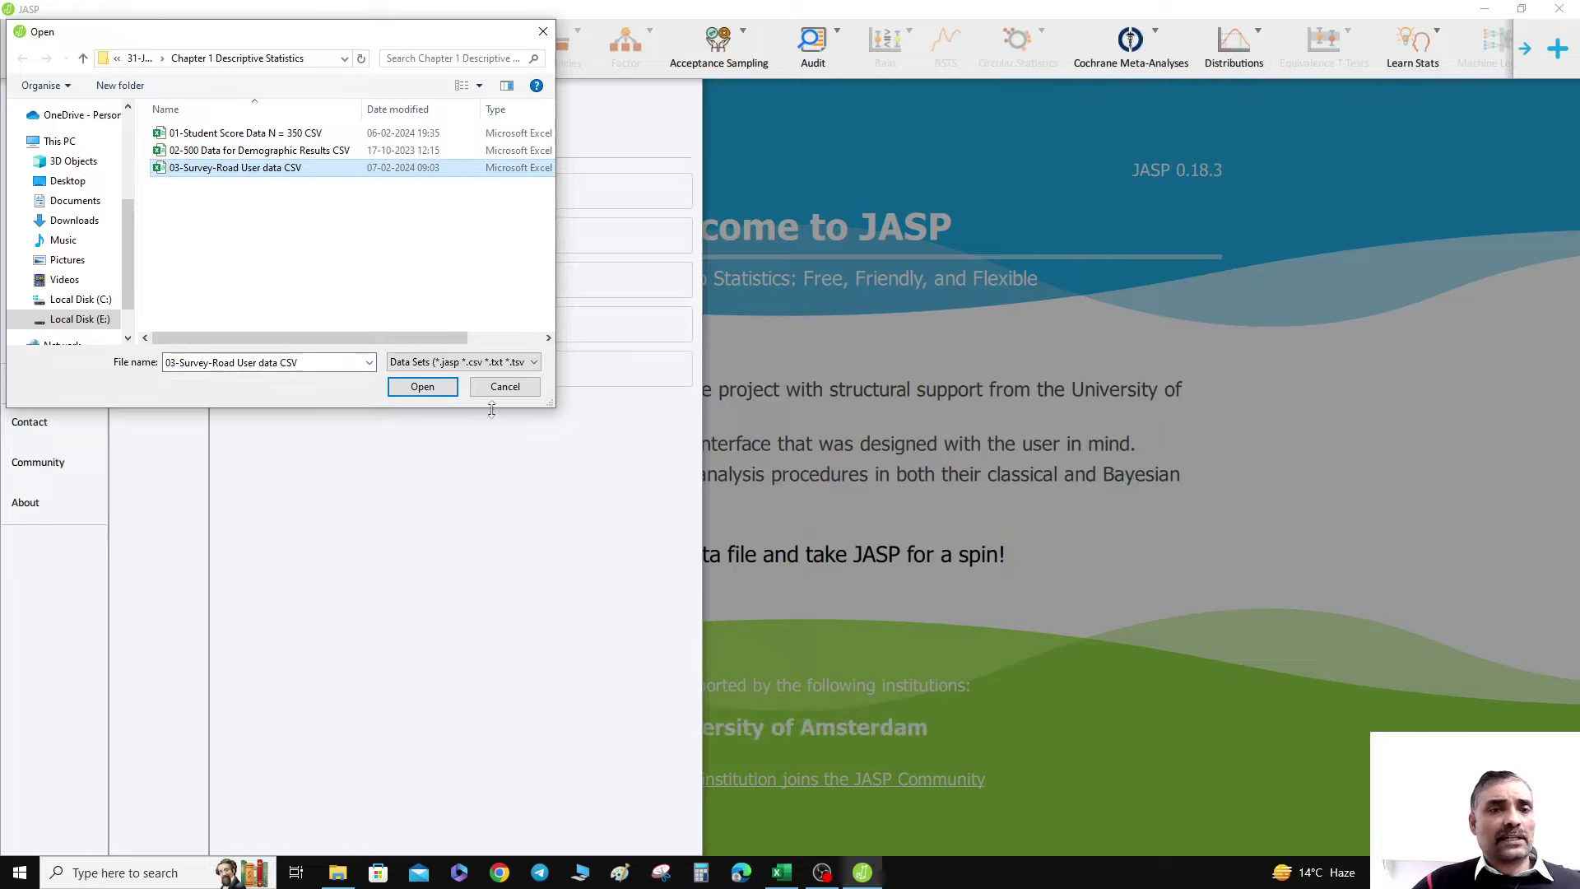
left_click(424, 387)
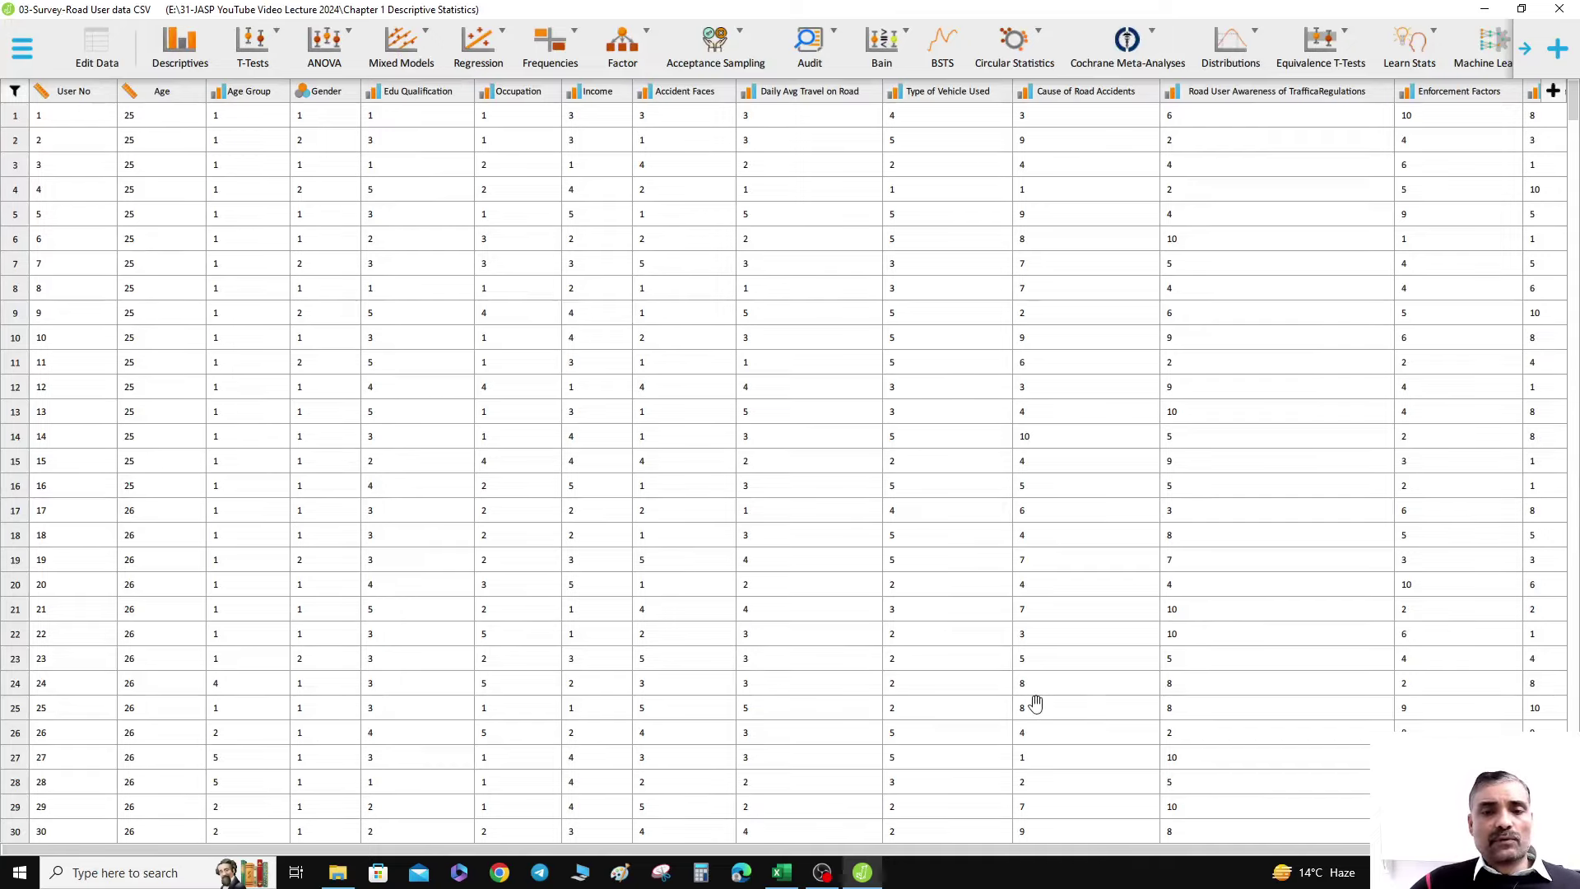
- Look over the imported survey columns, the measurement types offered for Age, and the data editing mode
left_click_drag(1003, 860, 957, 854)
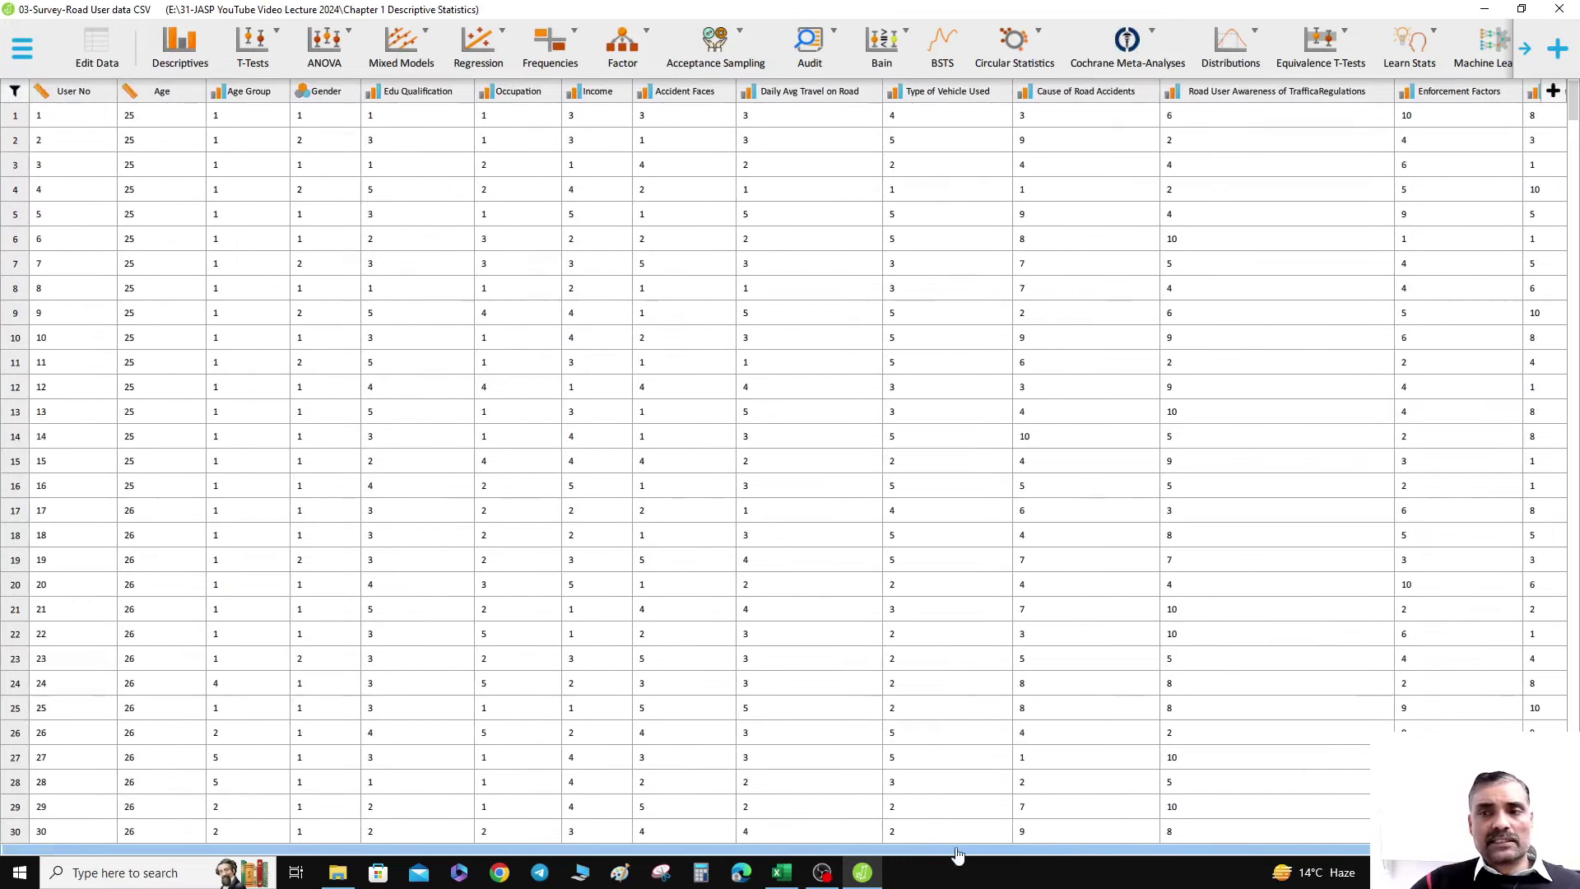
scroll(458, 335, "down", 5)
scroll(455, 337, "up", 5)
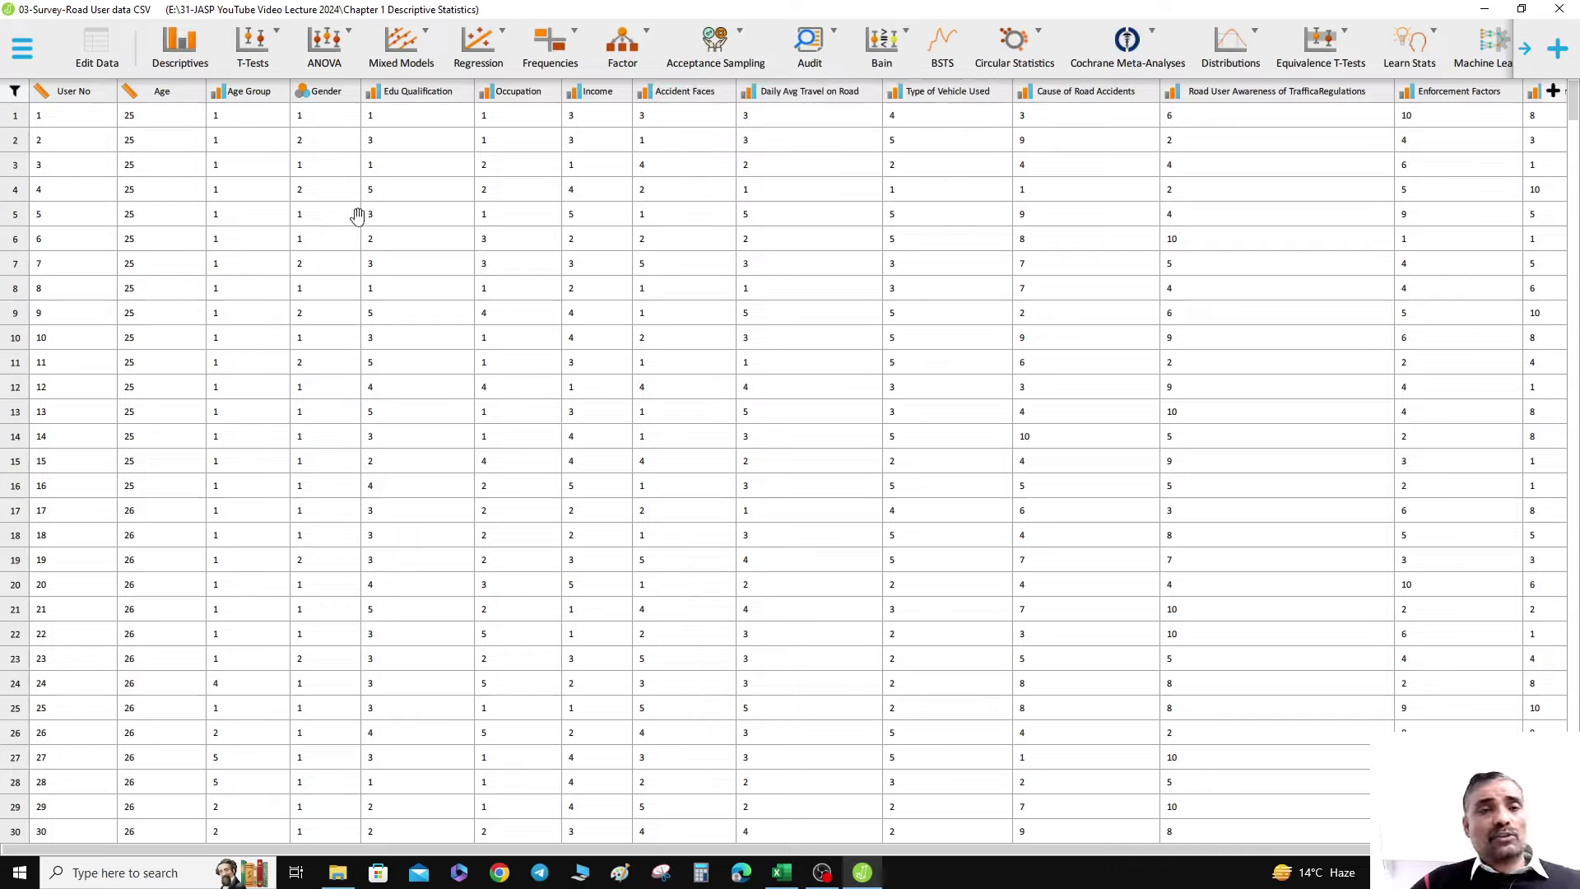
left_click(132, 95)
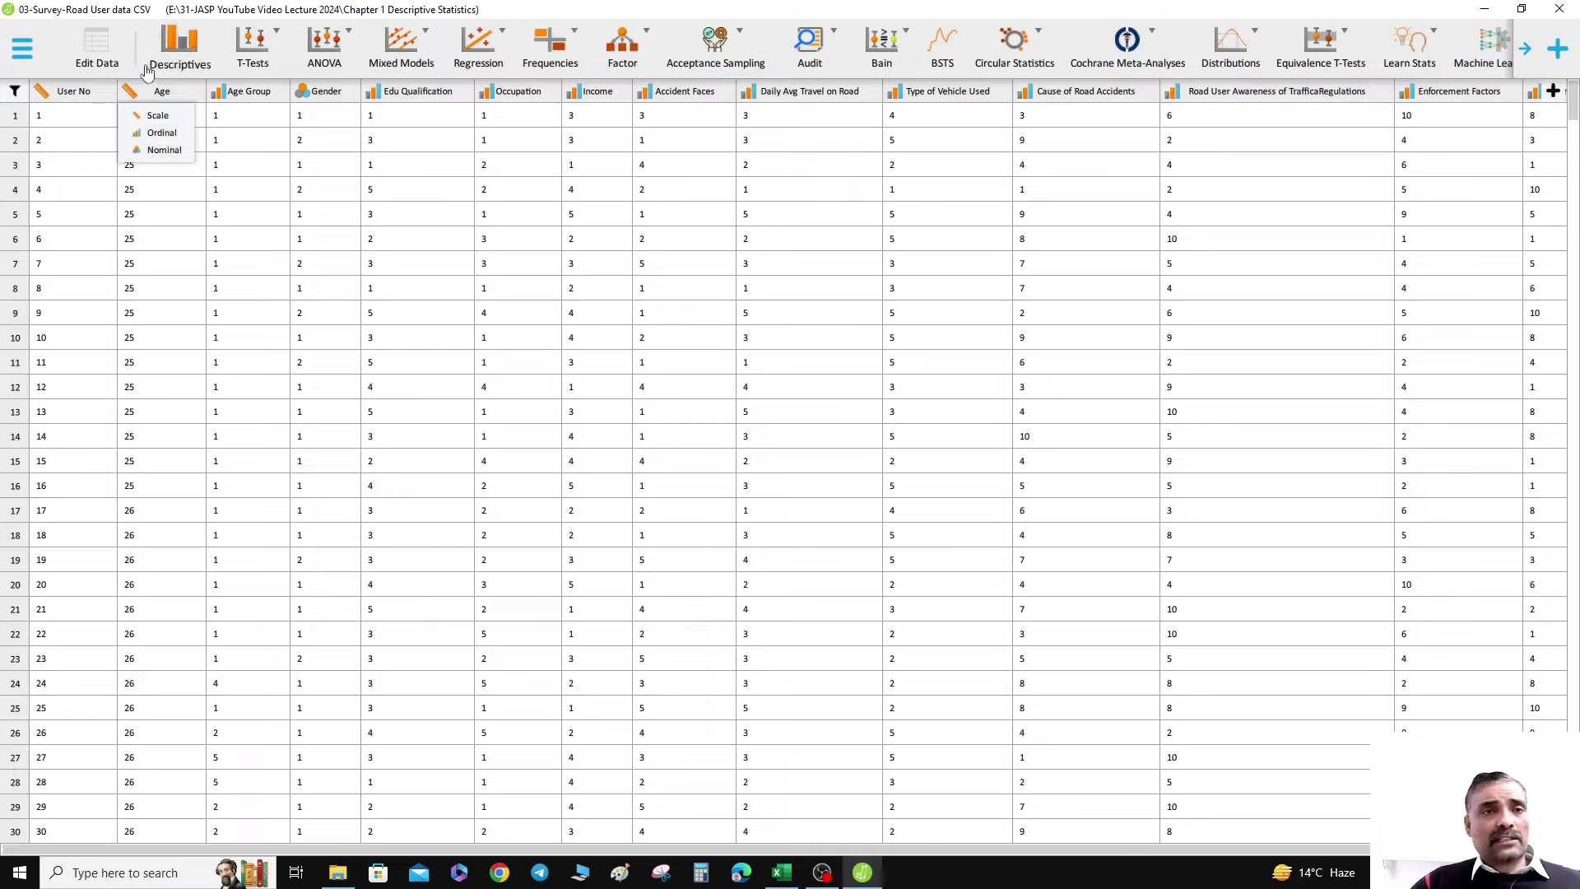
left_click(128, 43)
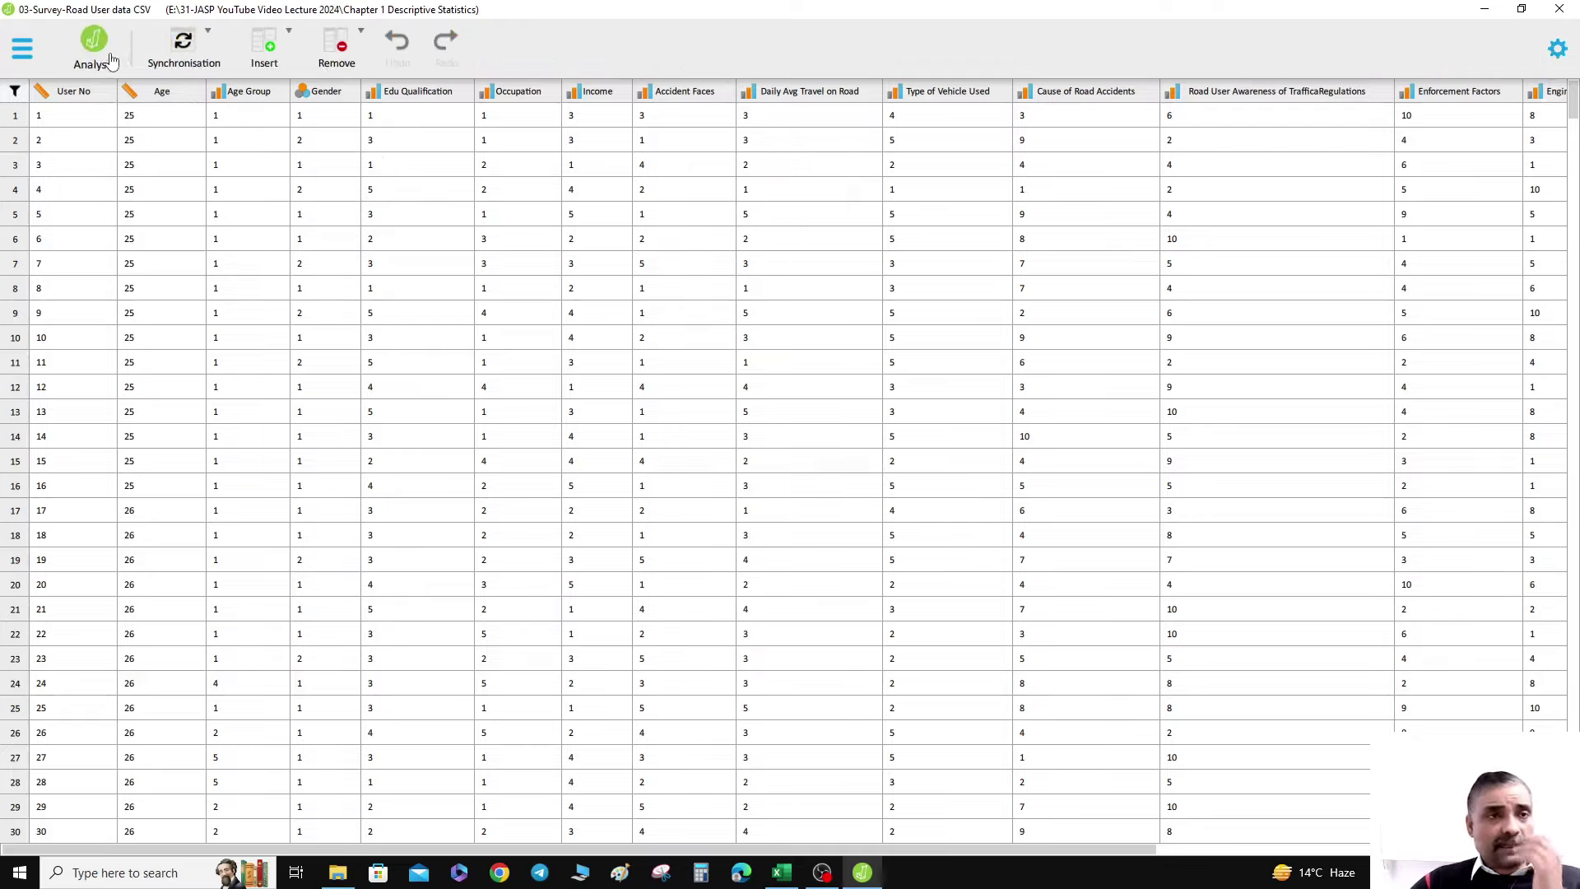
left_click(107, 49)
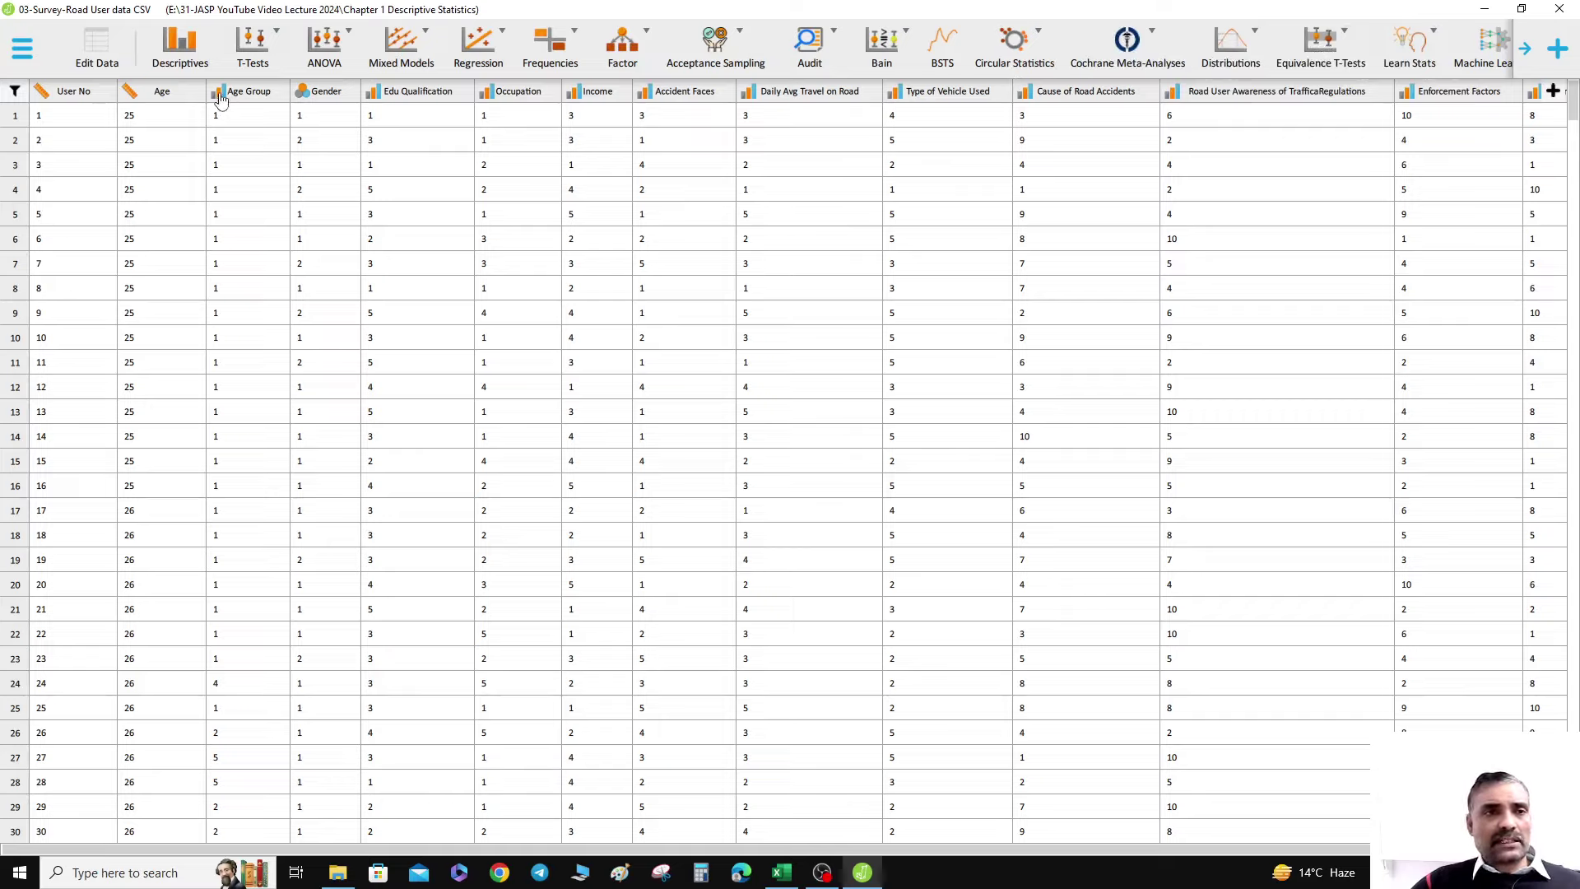
- Change the Age Group variable's measurement type to Scale, and finally set it to Nominal
left_click(219, 95)
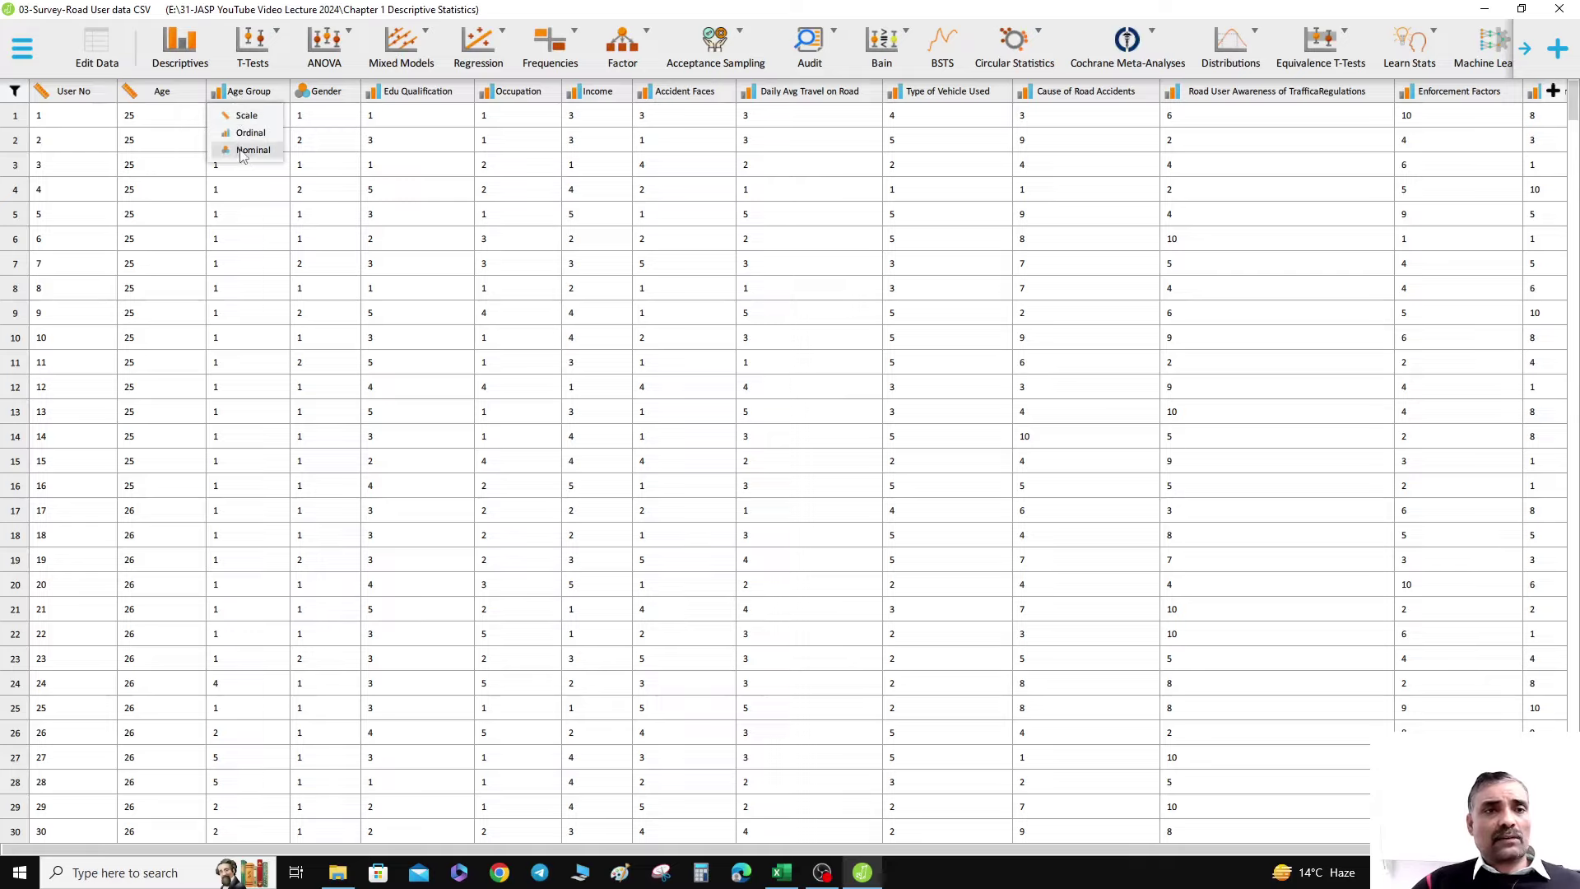
left_click(226, 115)
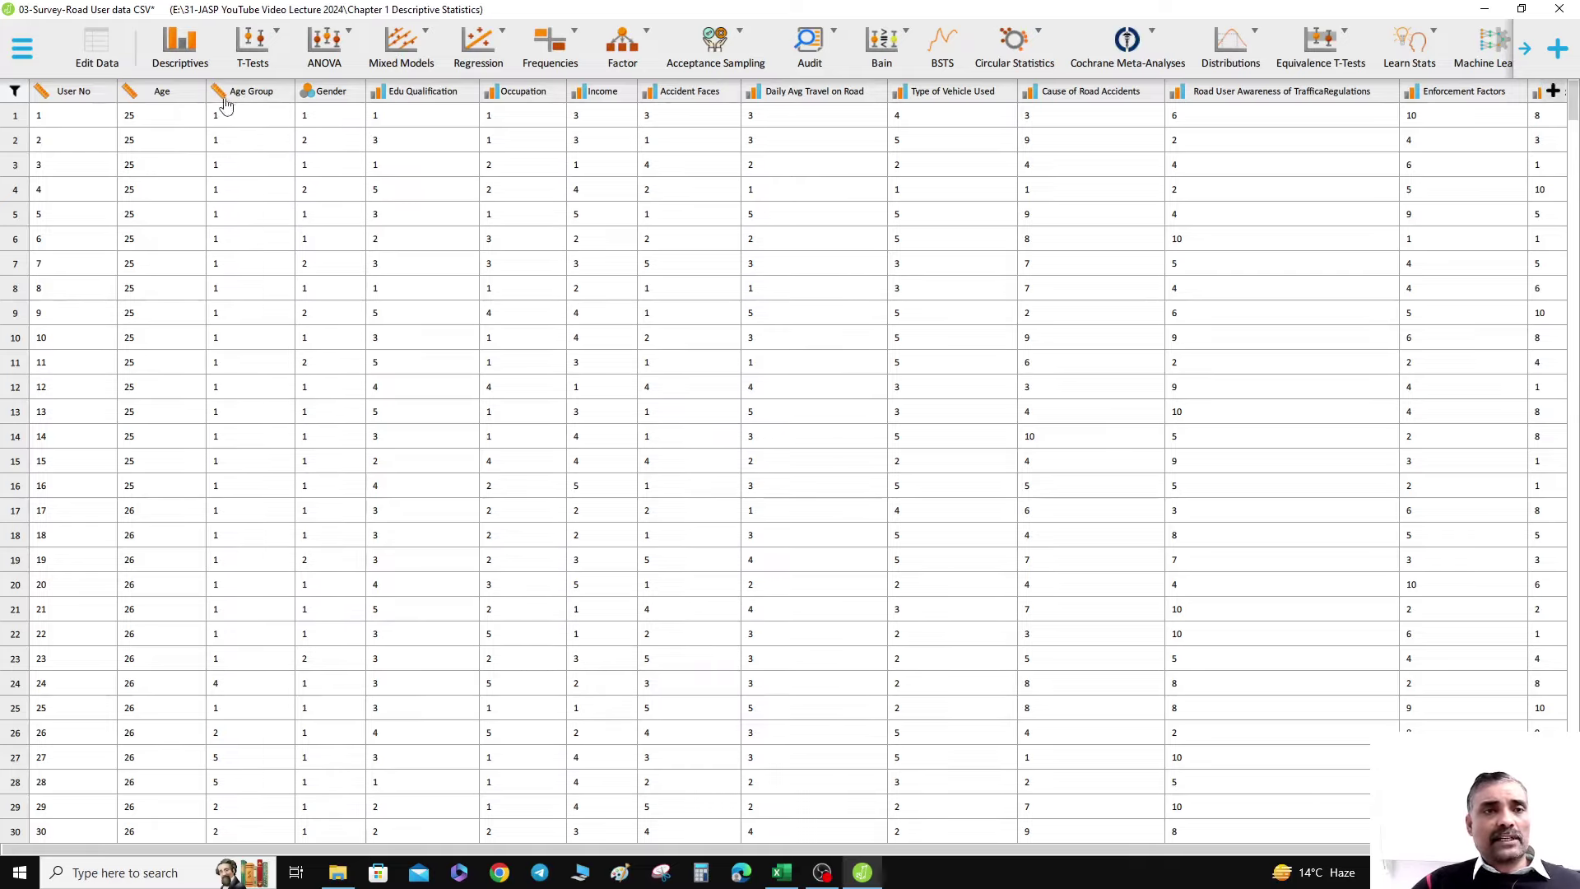
left_click(219, 96)
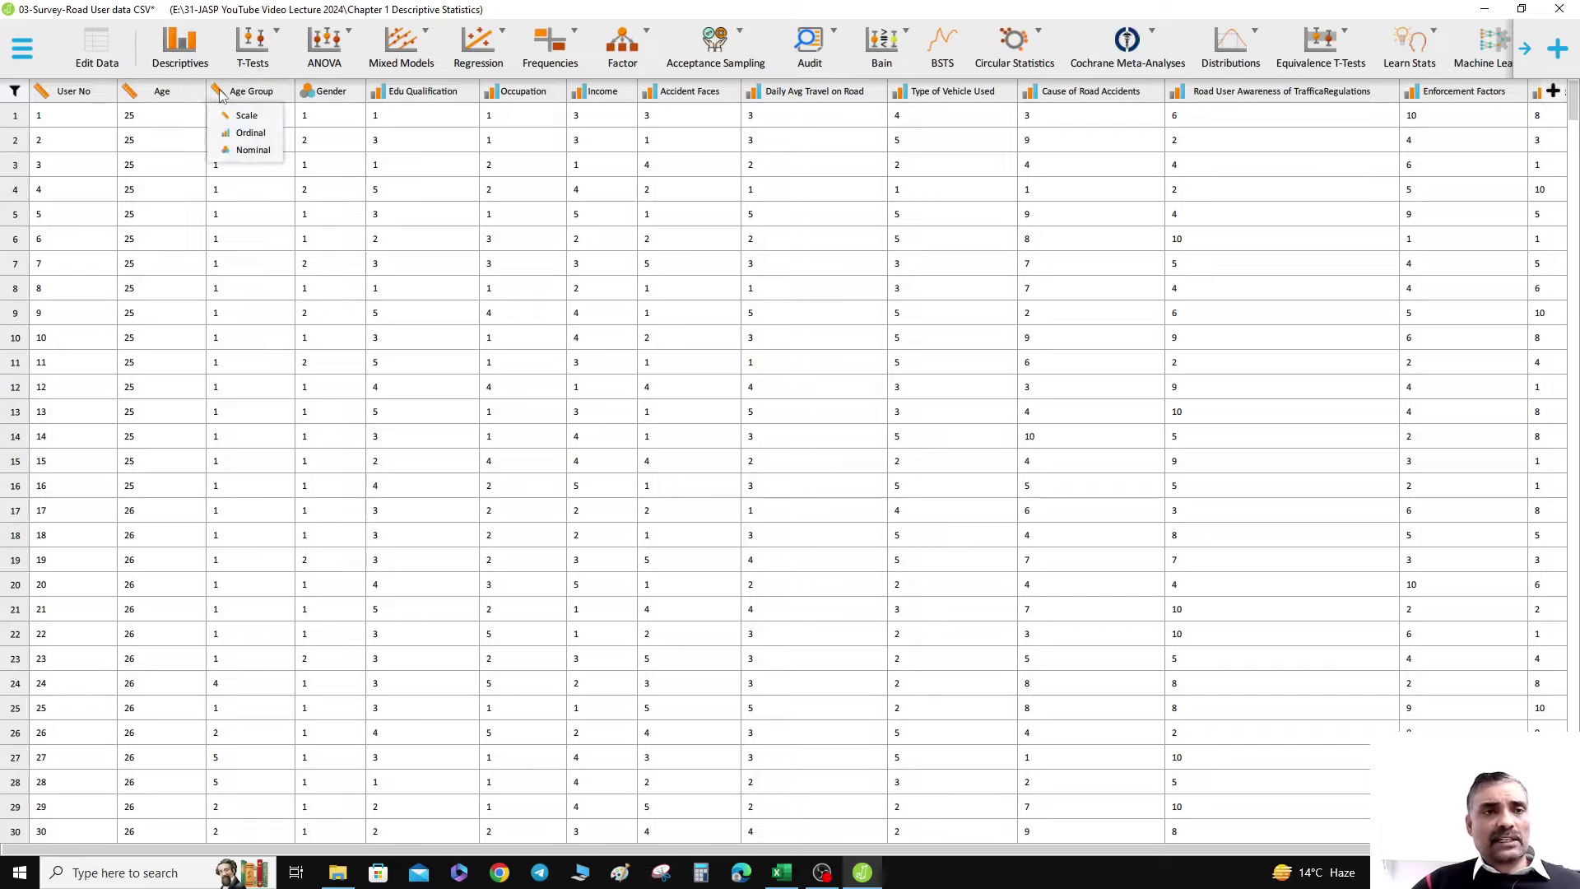
left_click(269, 173)
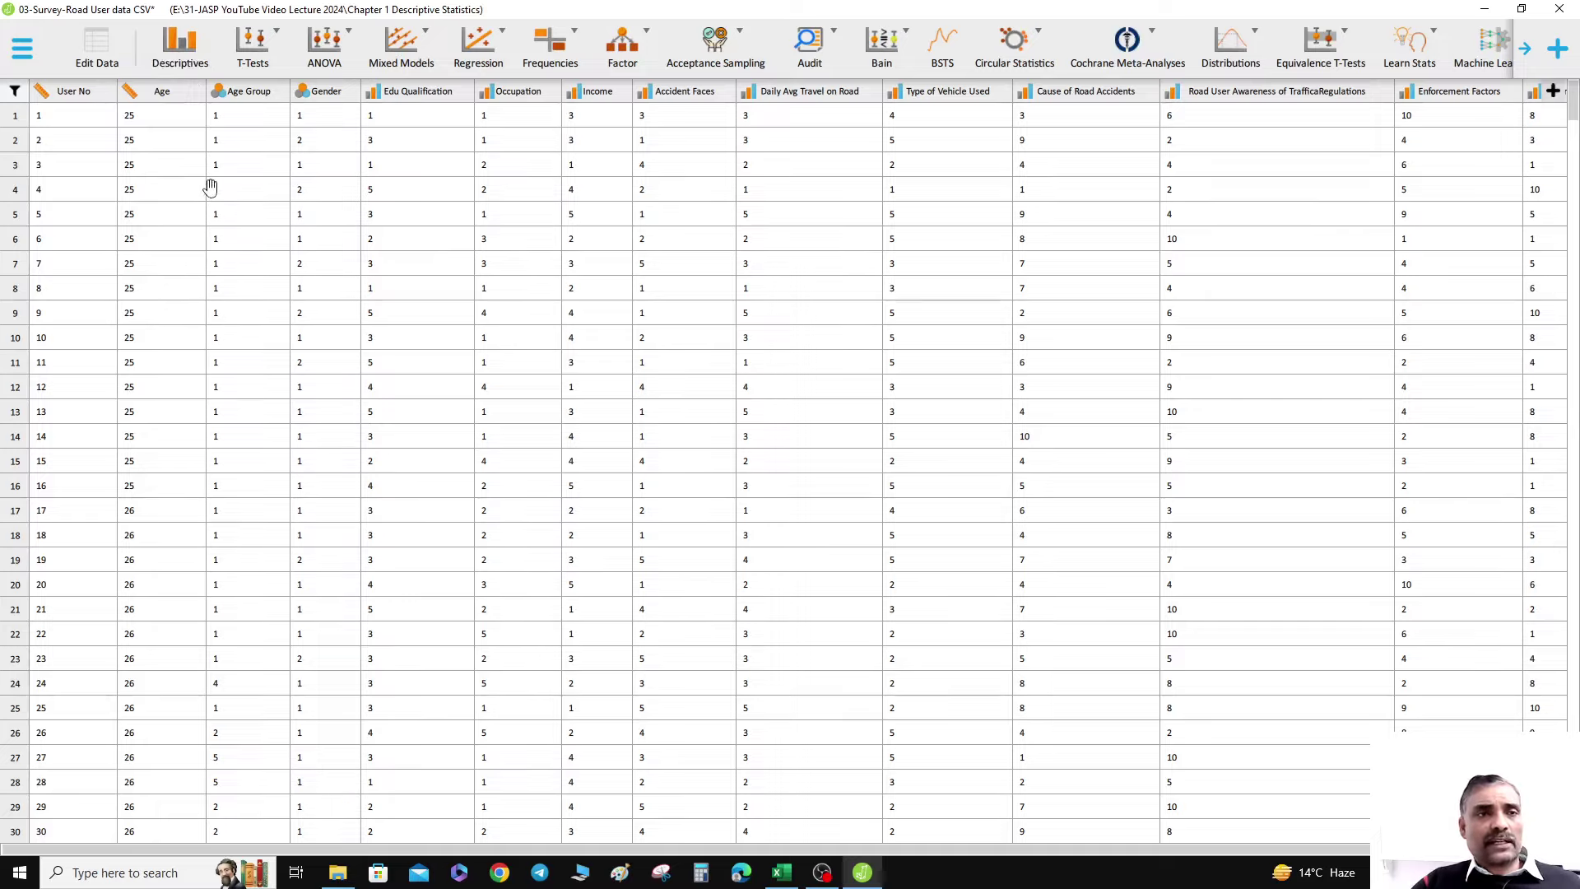
- Start a Descriptive Statistics analysis and view its R syntax, leaving the syntax hidden again
left_click(180, 58)
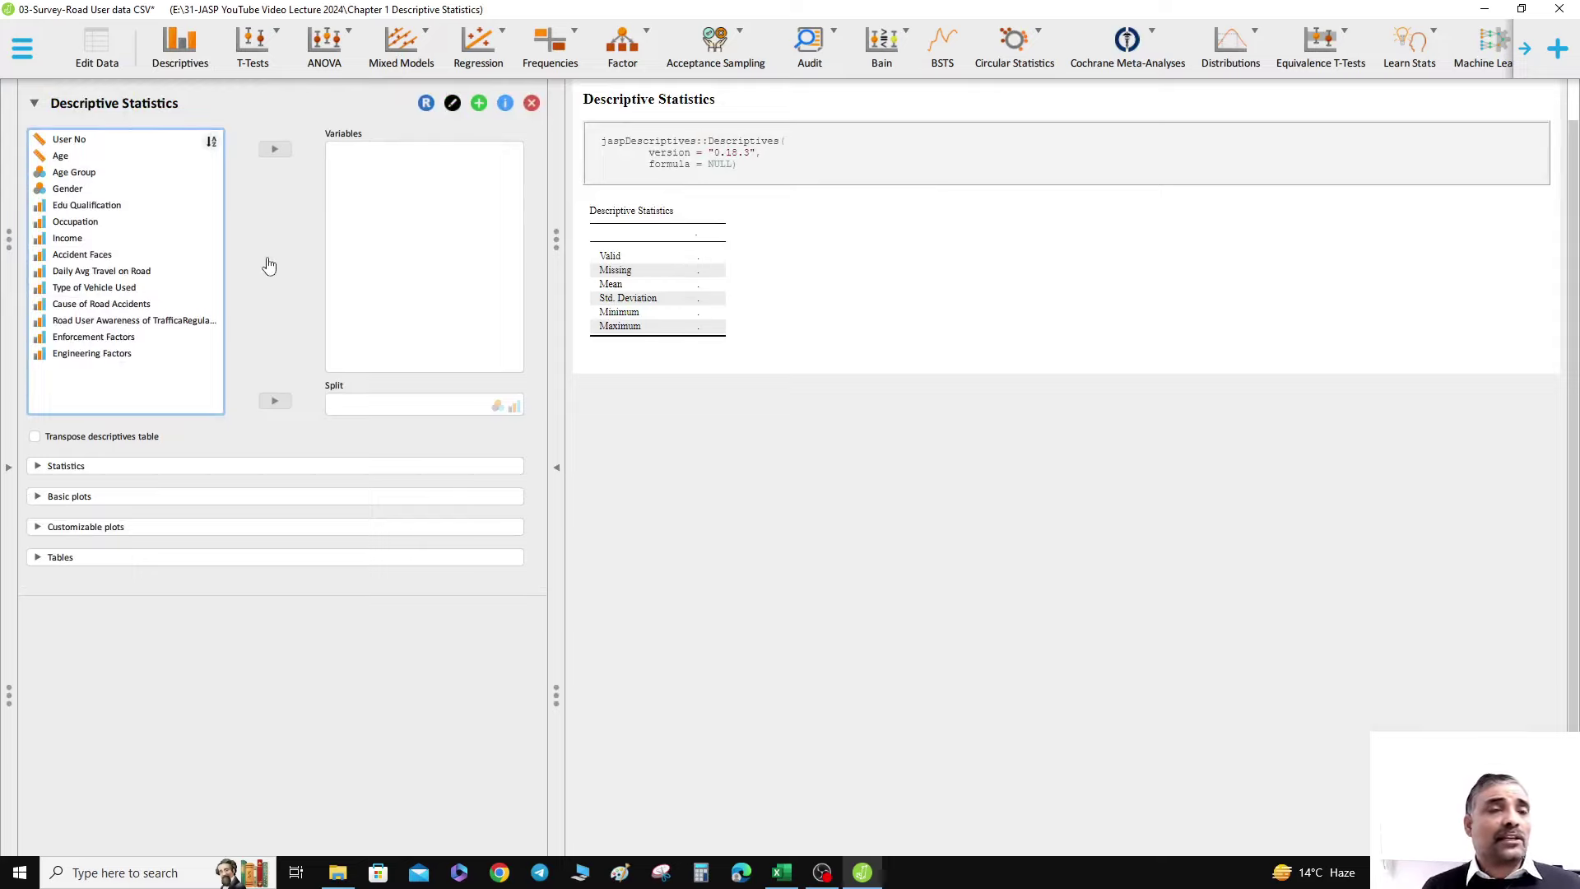
left_click(33, 102)
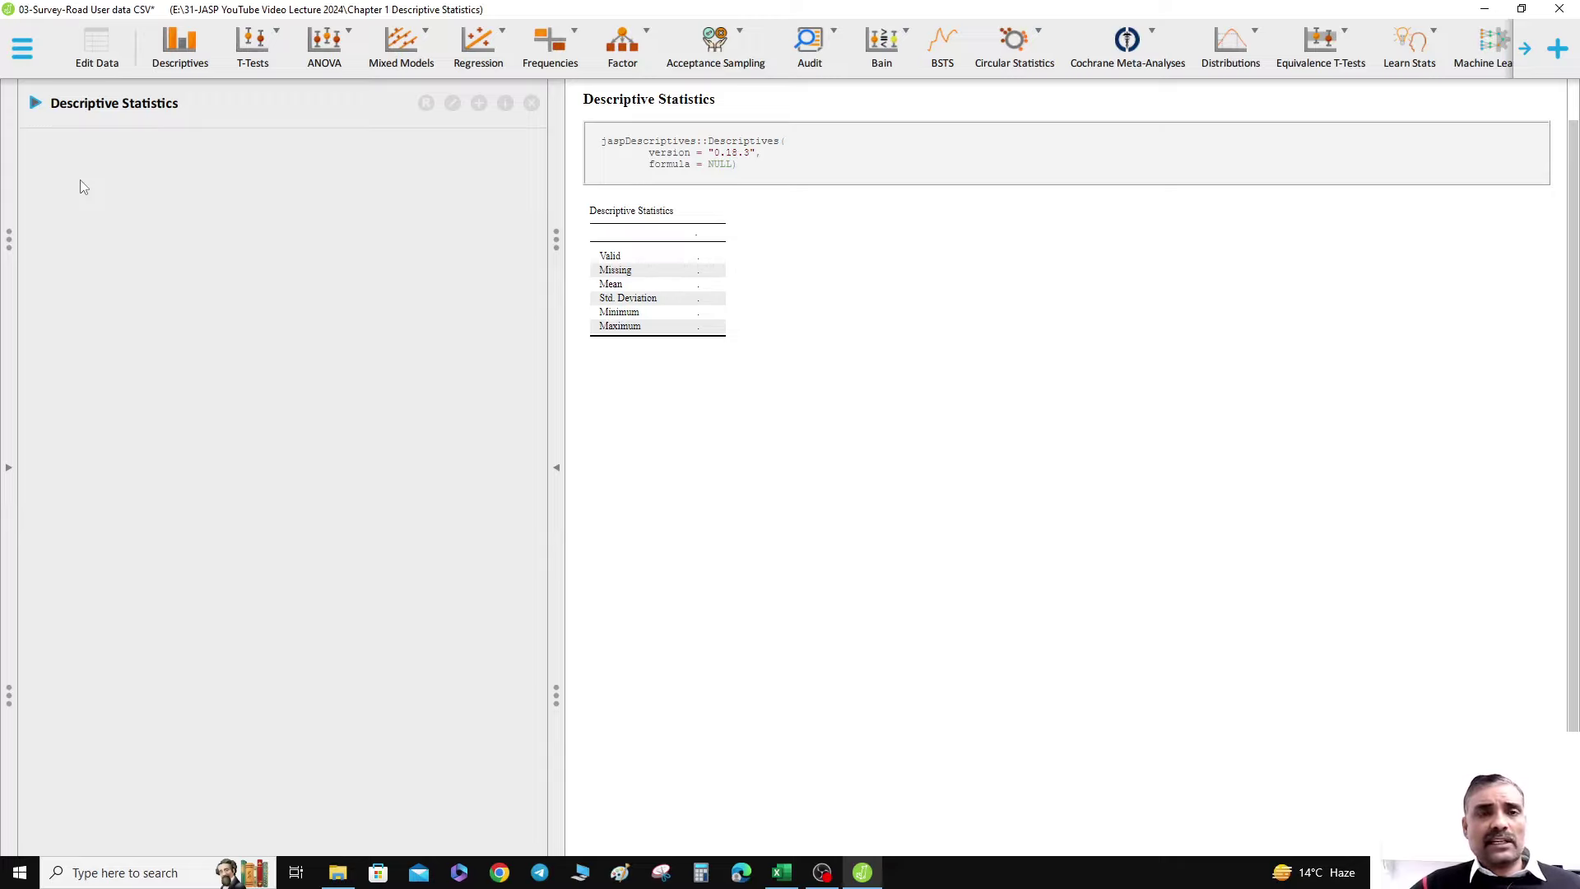
left_click(32, 105)
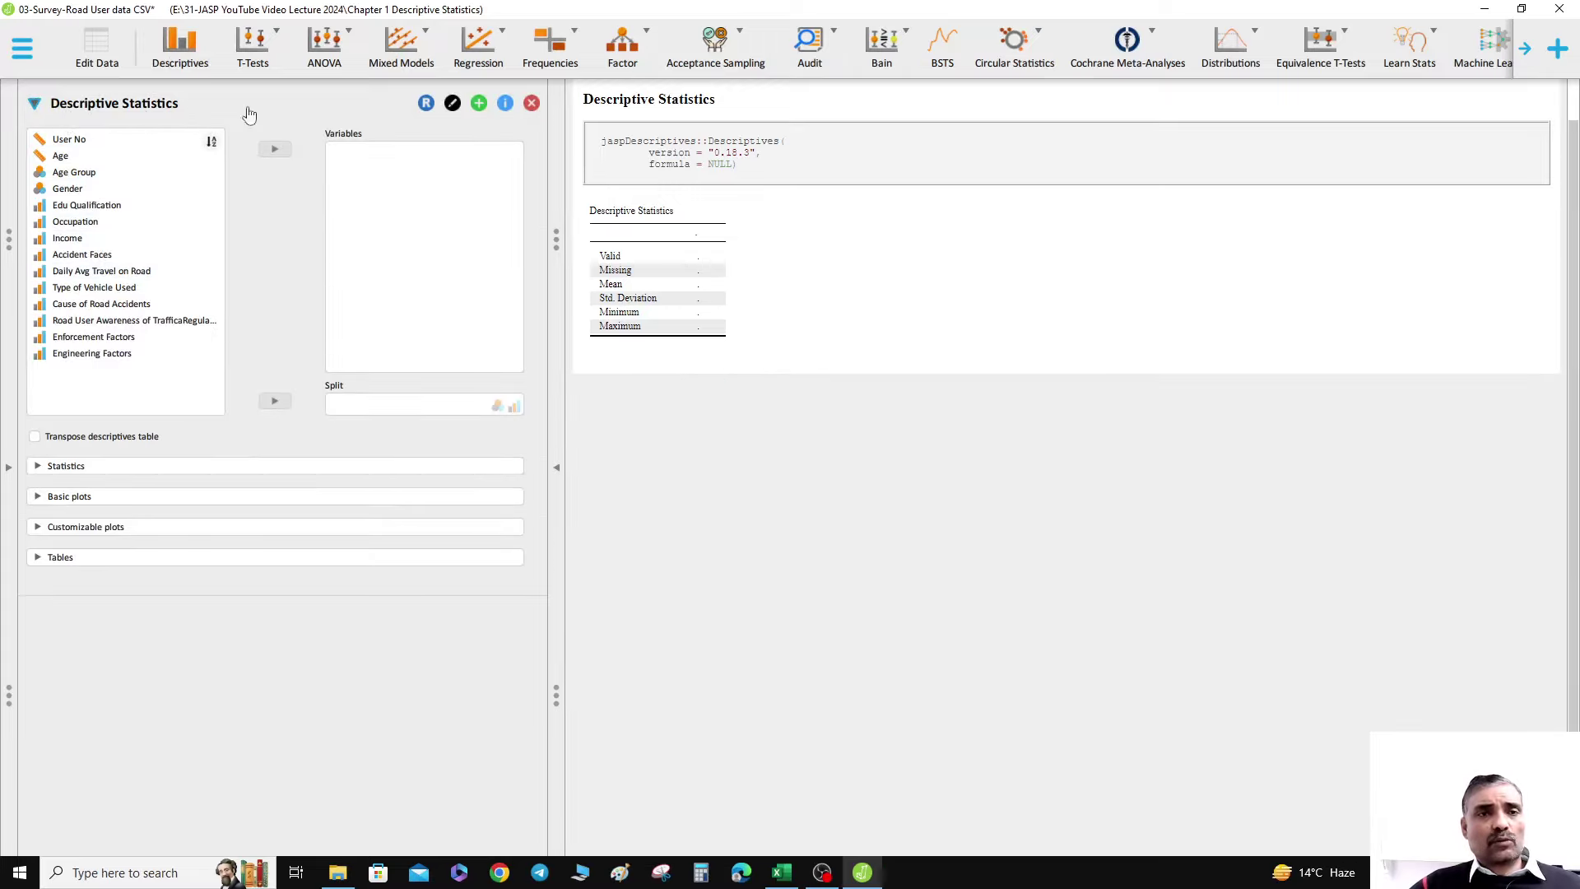
left_click(426, 104)
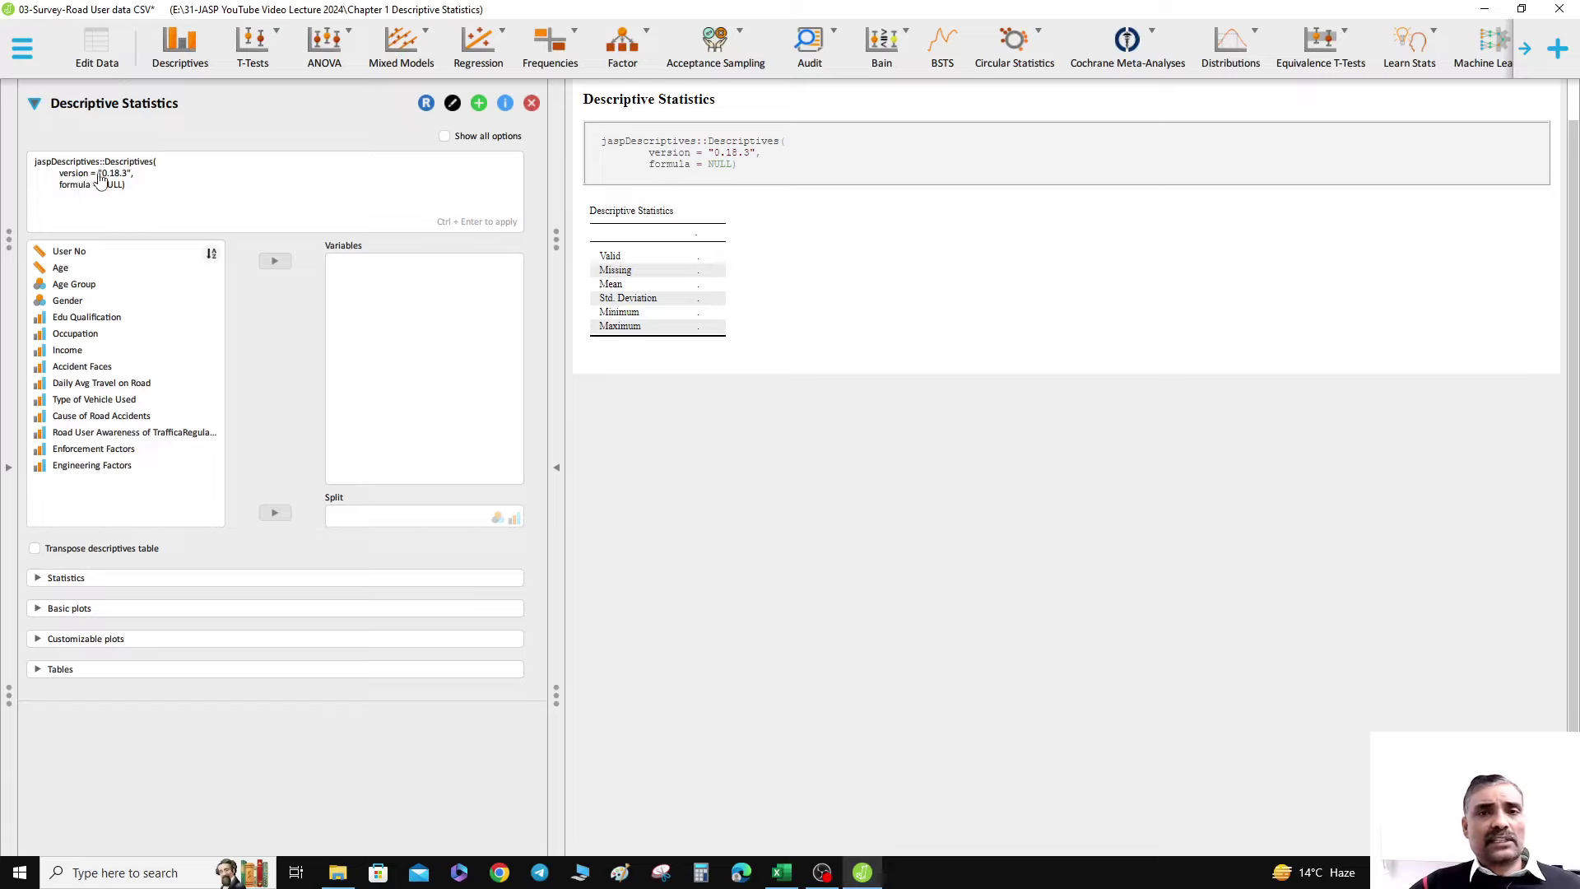
left_click(427, 105)
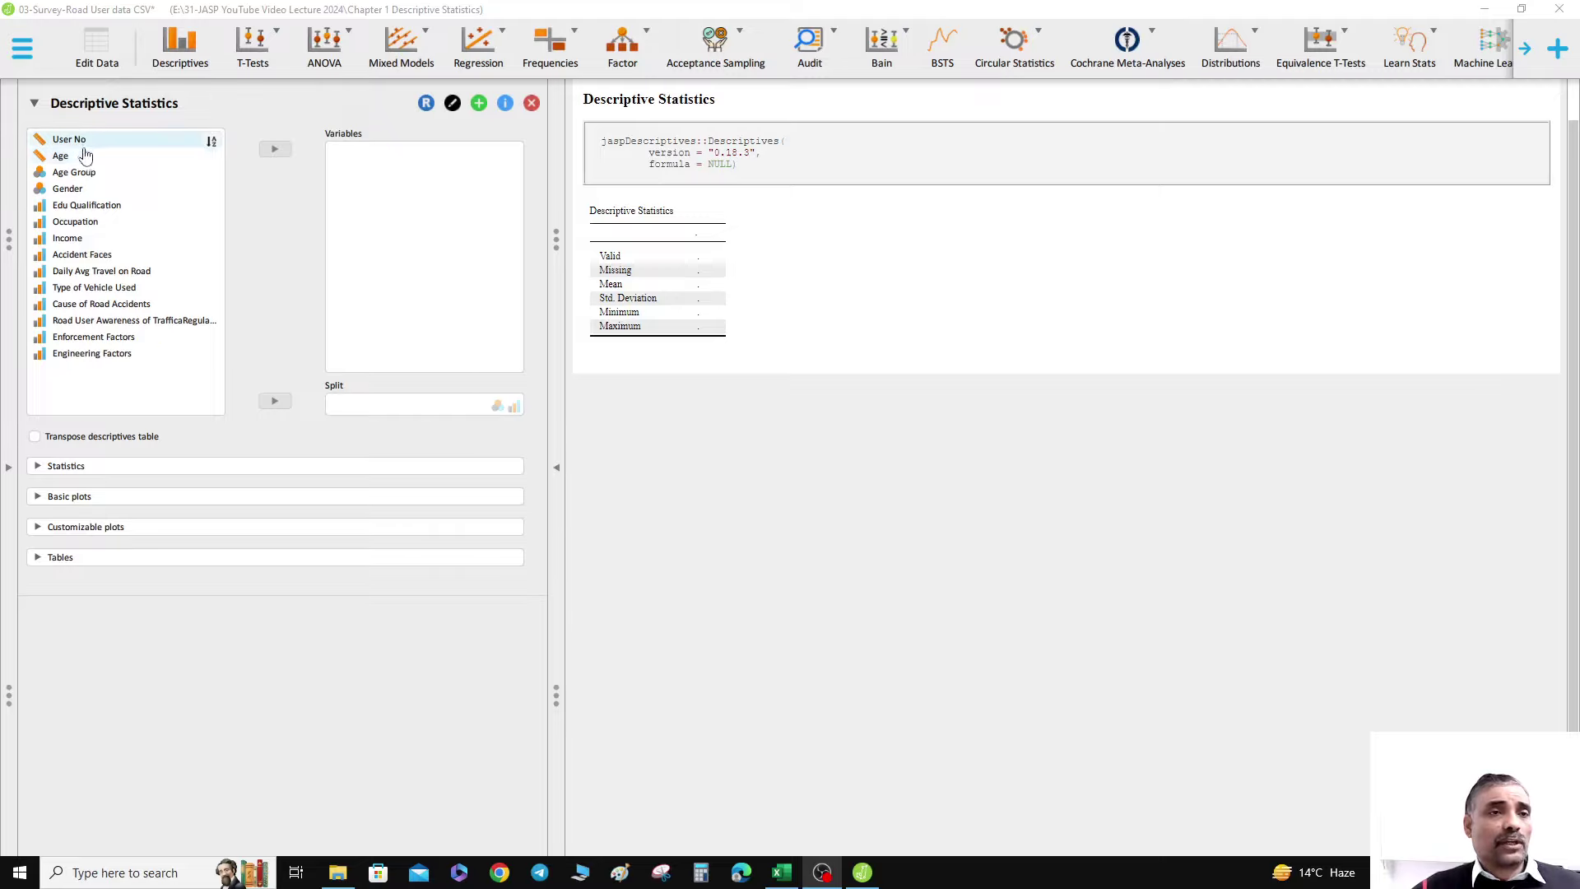
- Switch to Excel and leave the Save As screen to return to the Causes of Road Accidents sheet
left_click(782, 875)
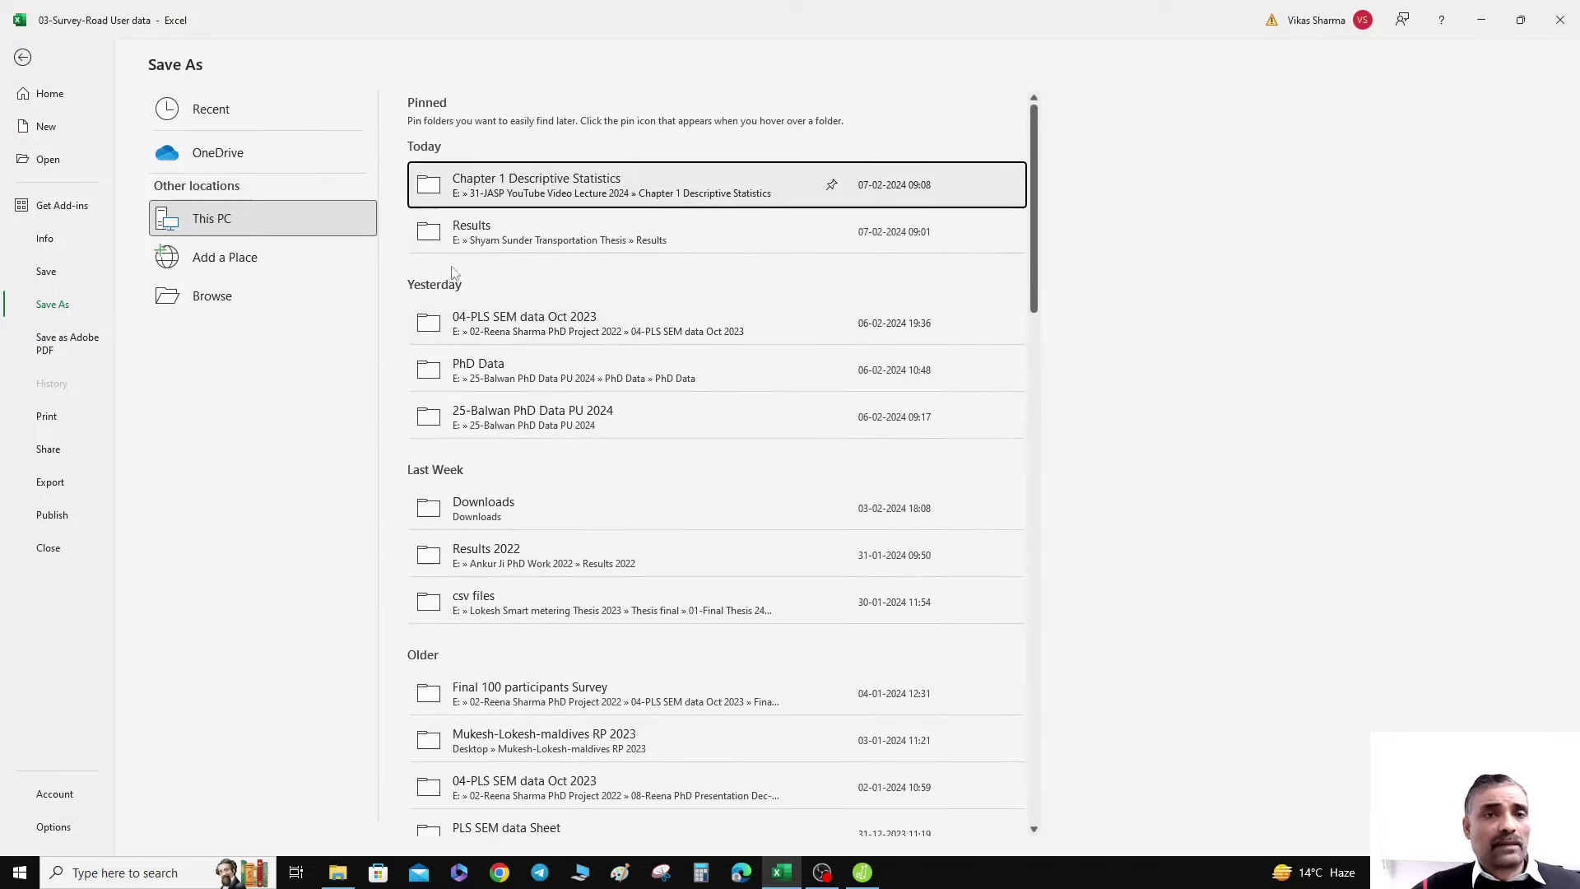
left_click(783, 874)
left_click(783, 874)
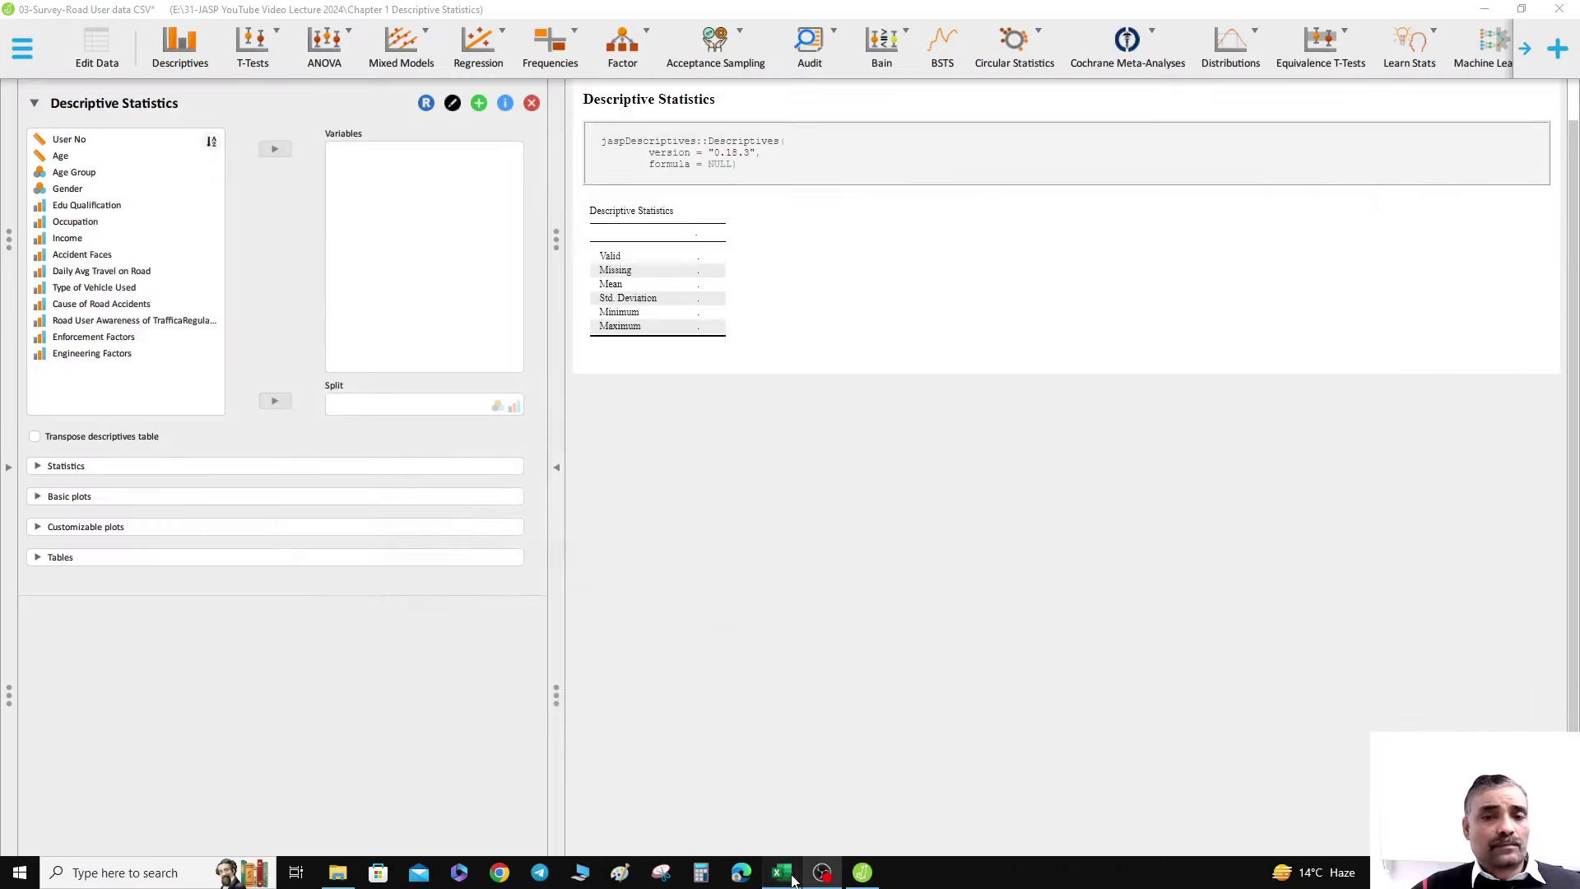
left_click(22, 57)
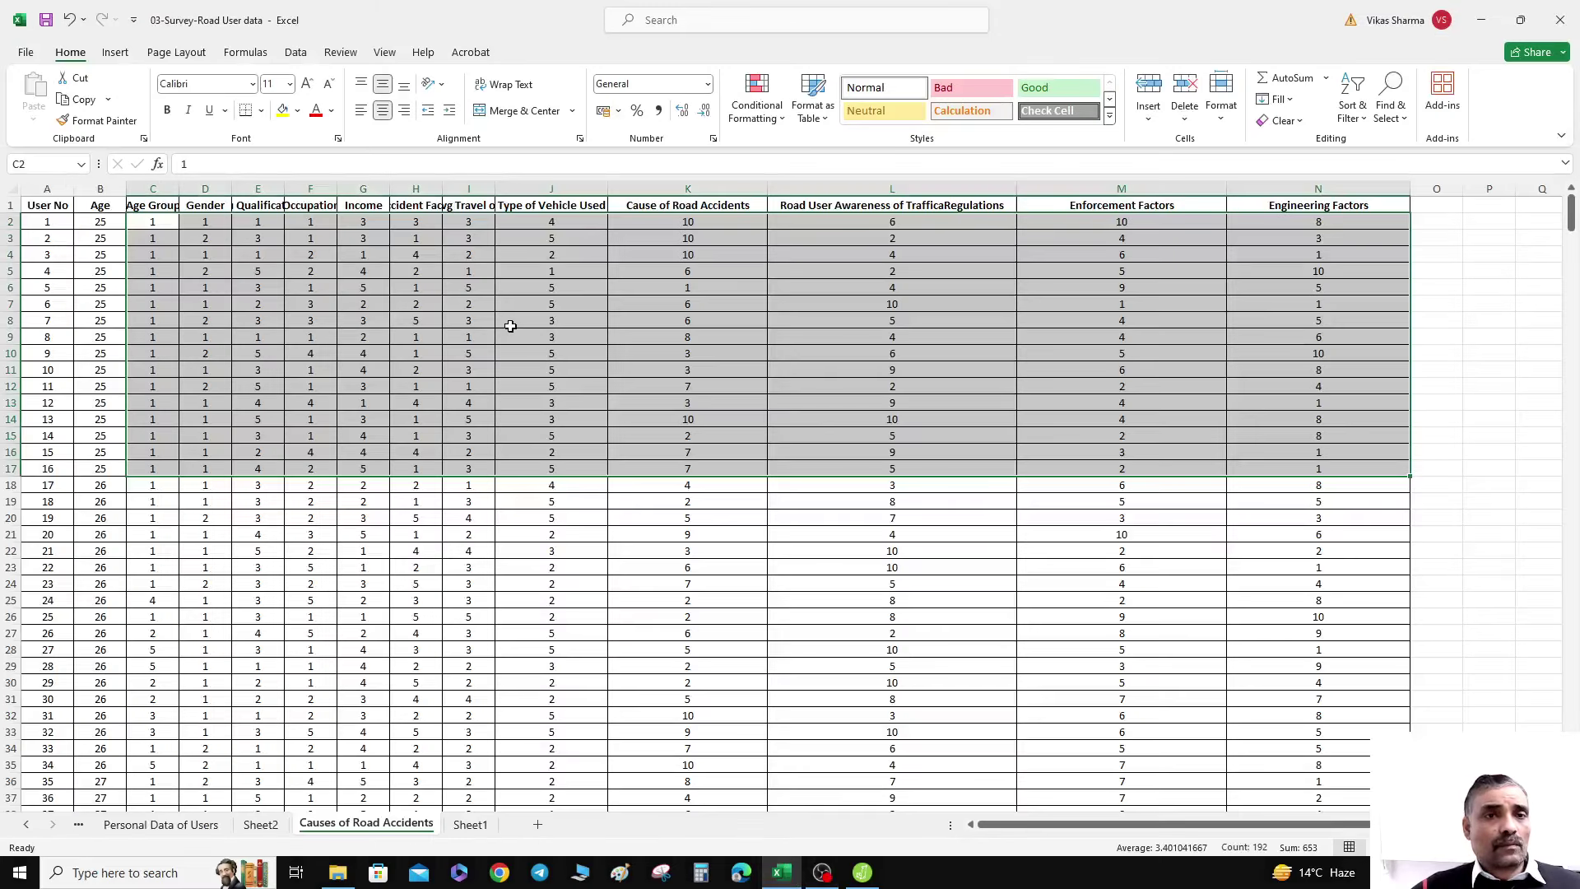
- Go through the column headings from Age Group to Type of Vehicle Used on the Causes of Road Accidents sheet
left_click(144, 208)
left_click(202, 208)
left_click(260, 210)
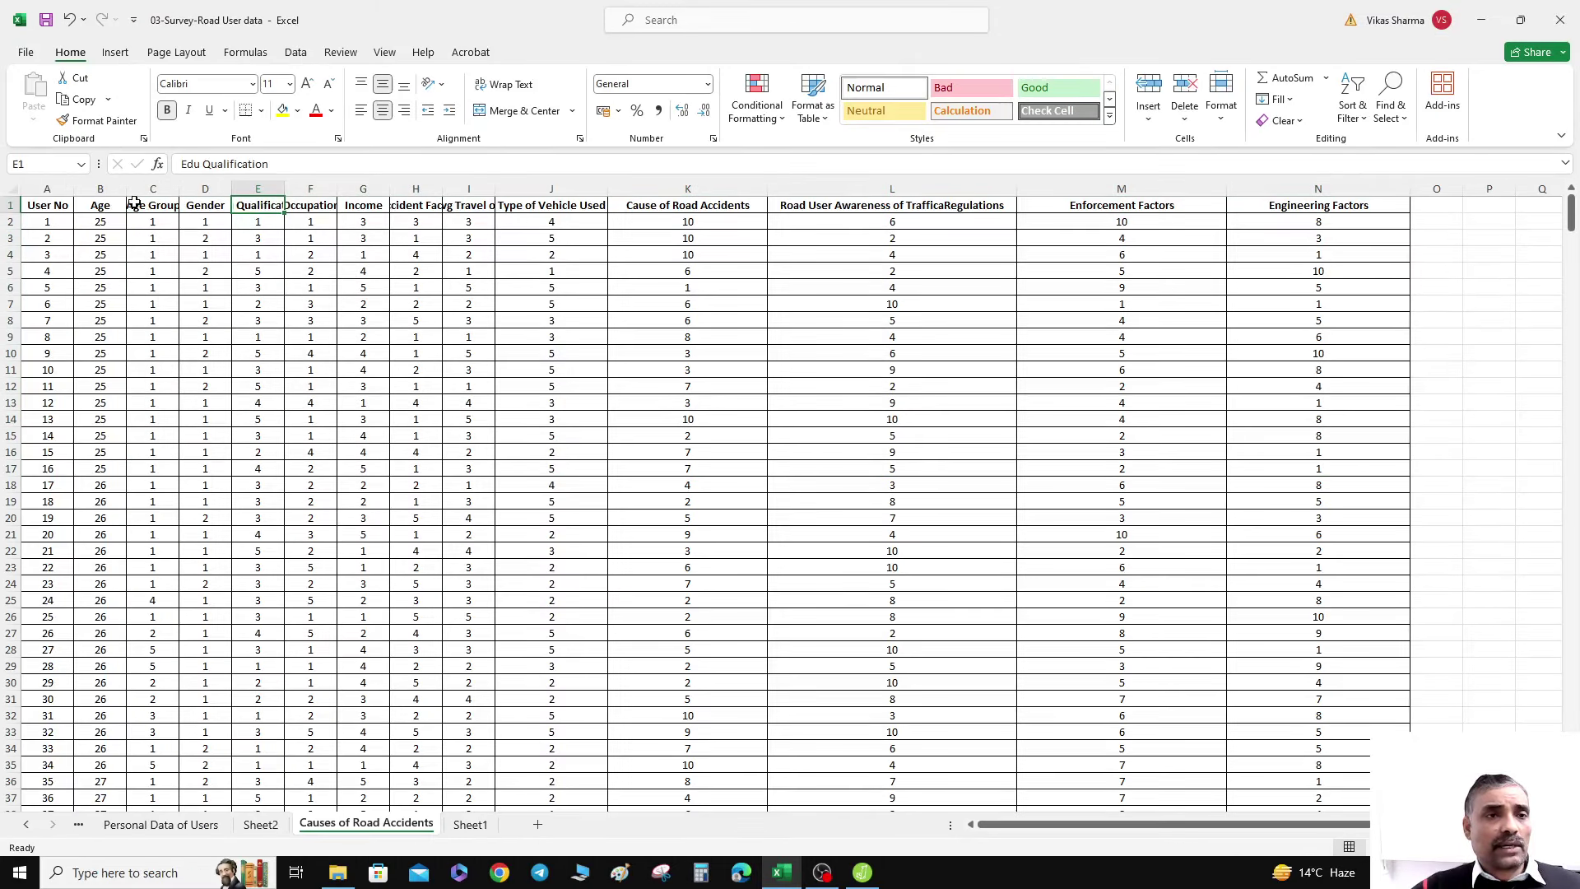
left_click(138, 206)
left_click(206, 207)
left_click(269, 207)
left_click(302, 206)
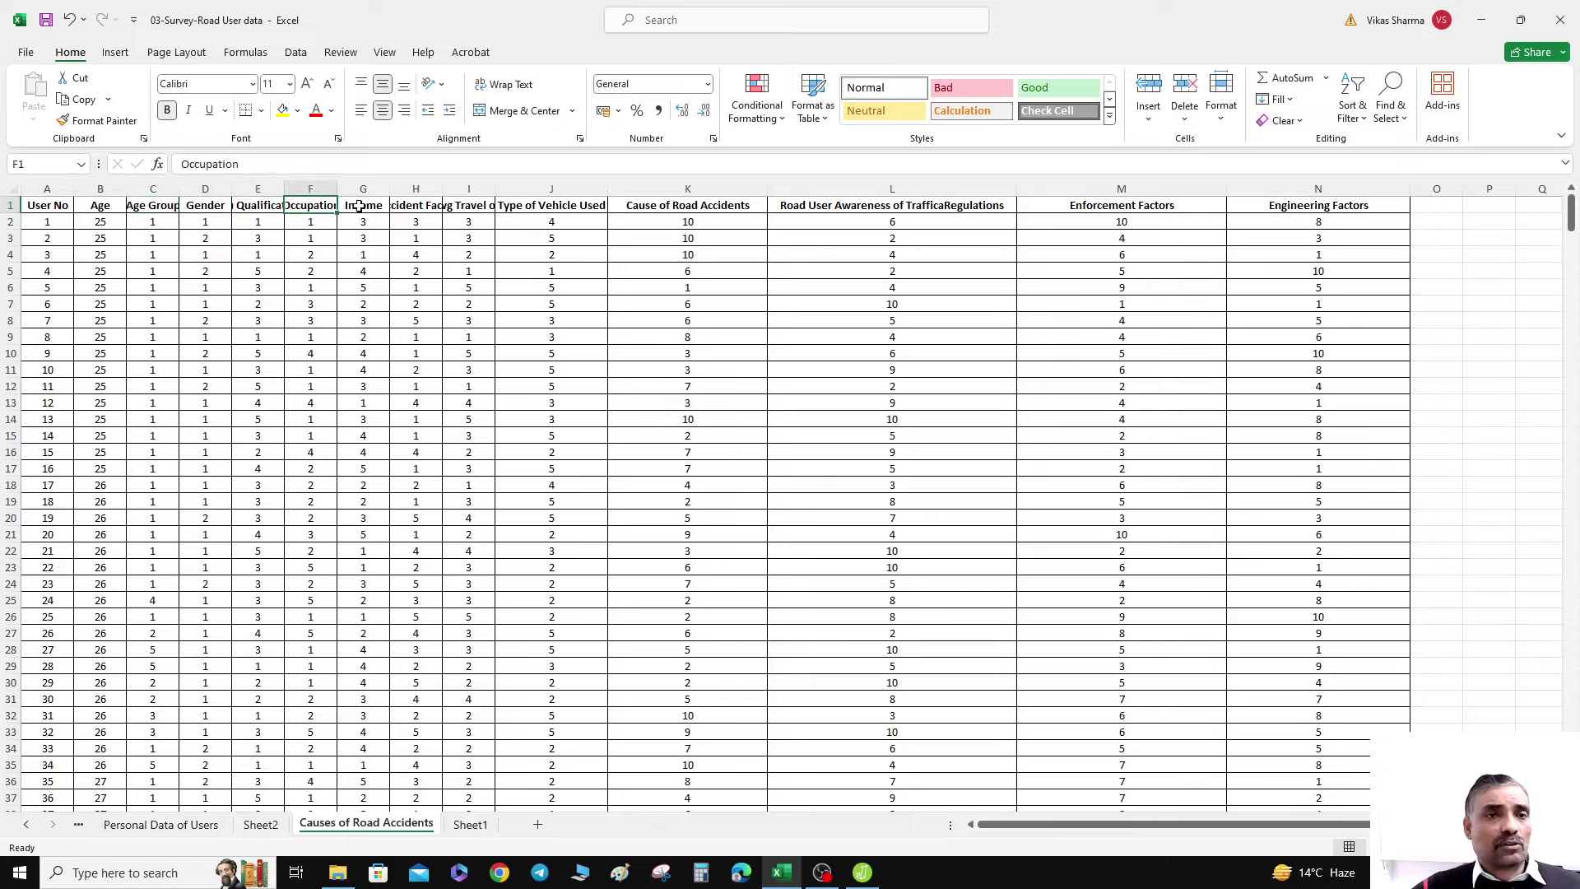
left_click(360, 206)
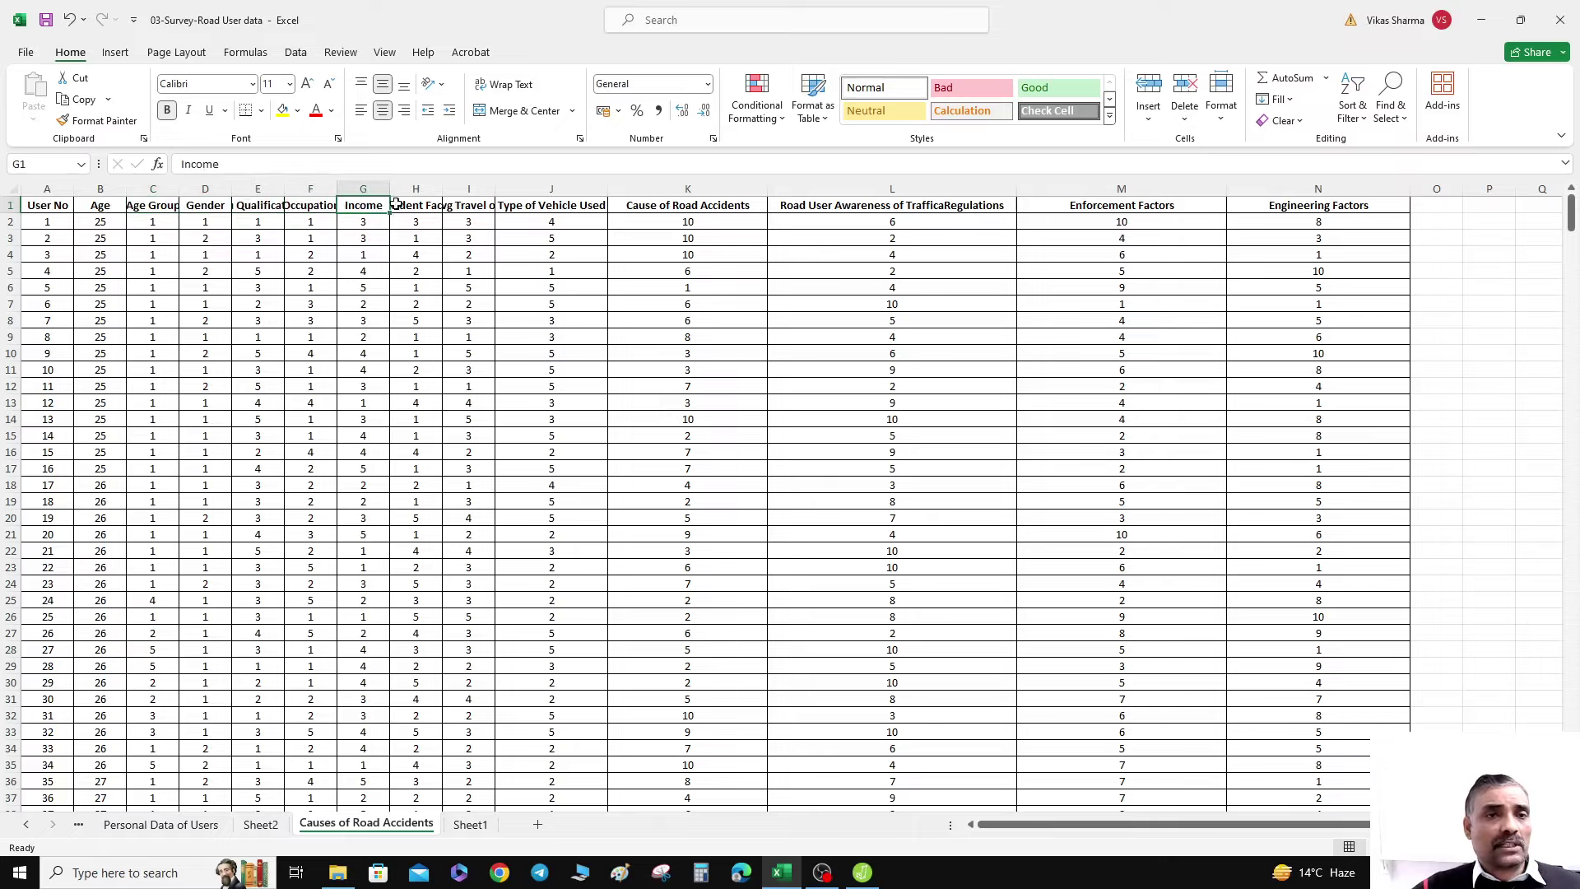
left_click(525, 211)
- Check the variable list in JASP, and return to Excel to highlight the coded values in C13:J13
left_click(862, 872)
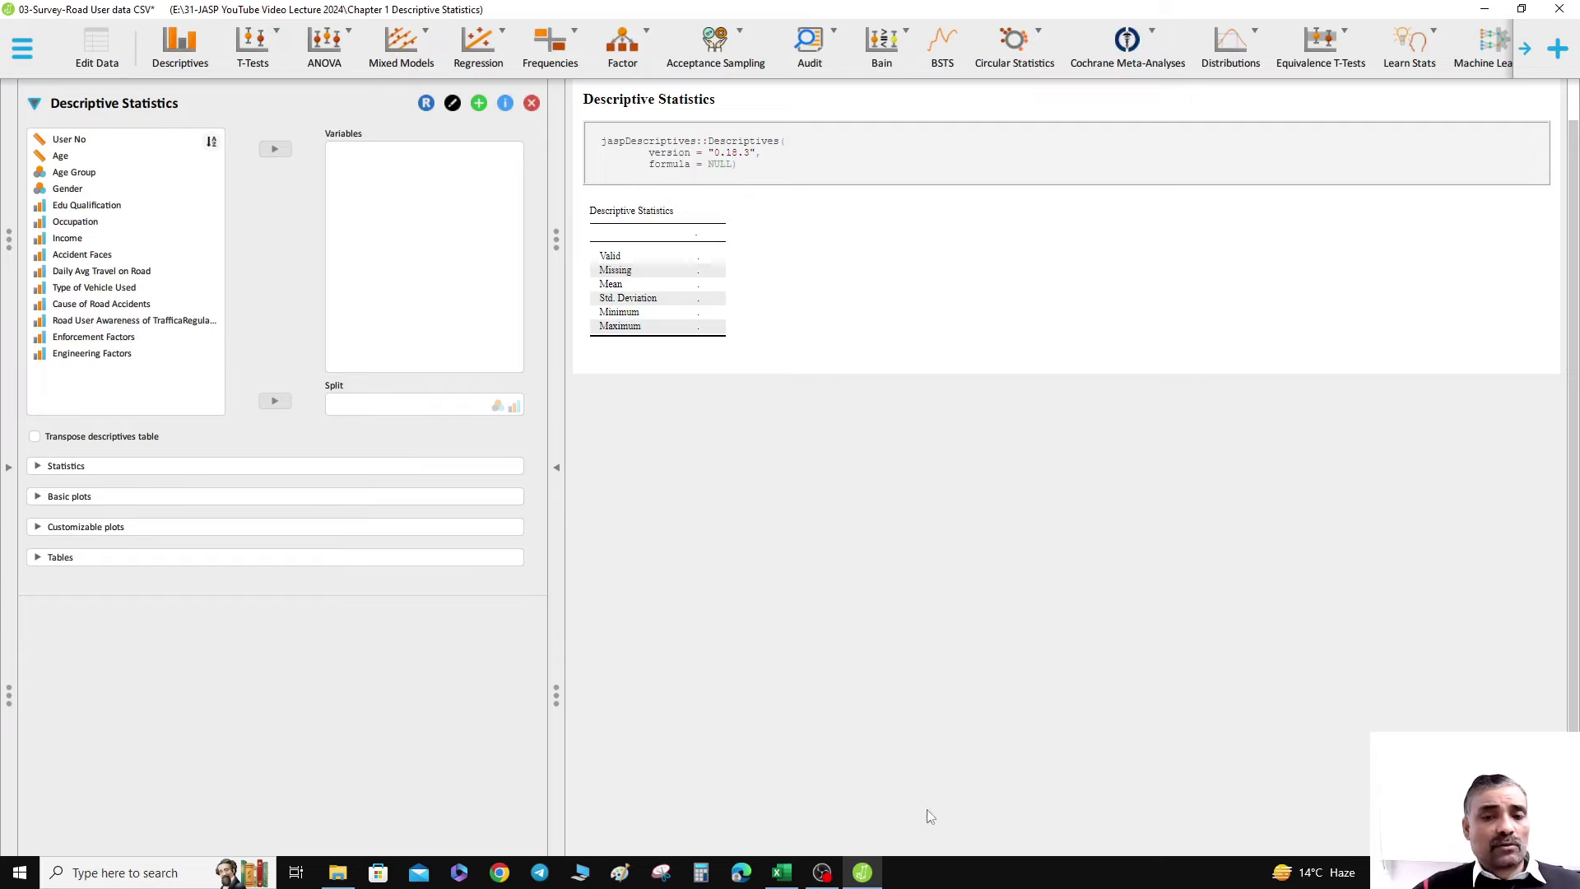
left_click(782, 873)
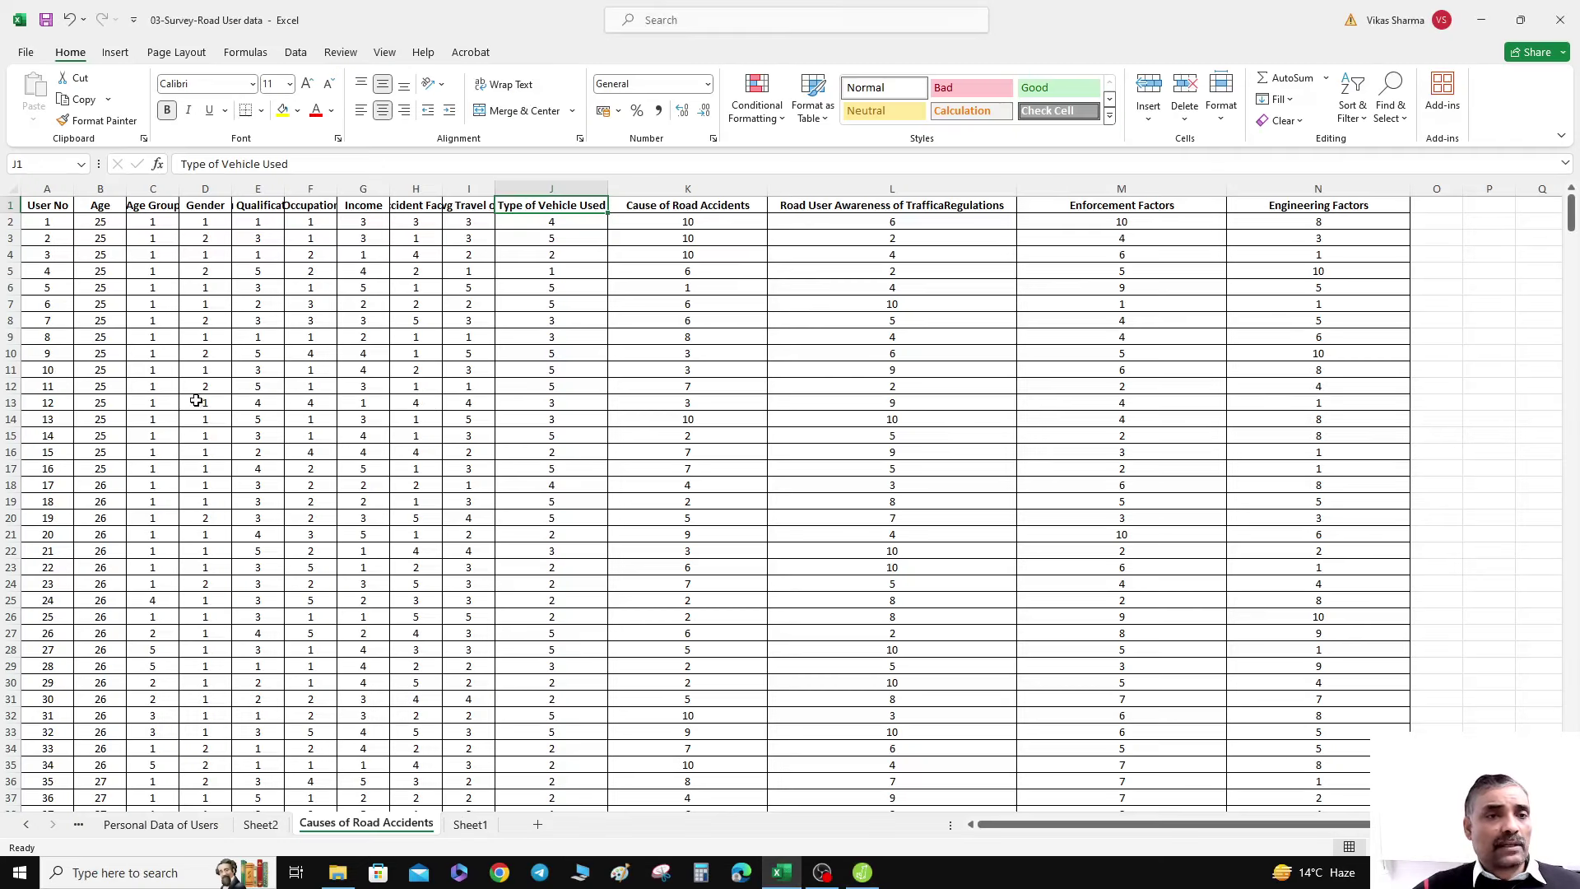
left_click_drag(152, 403, 565, 397)
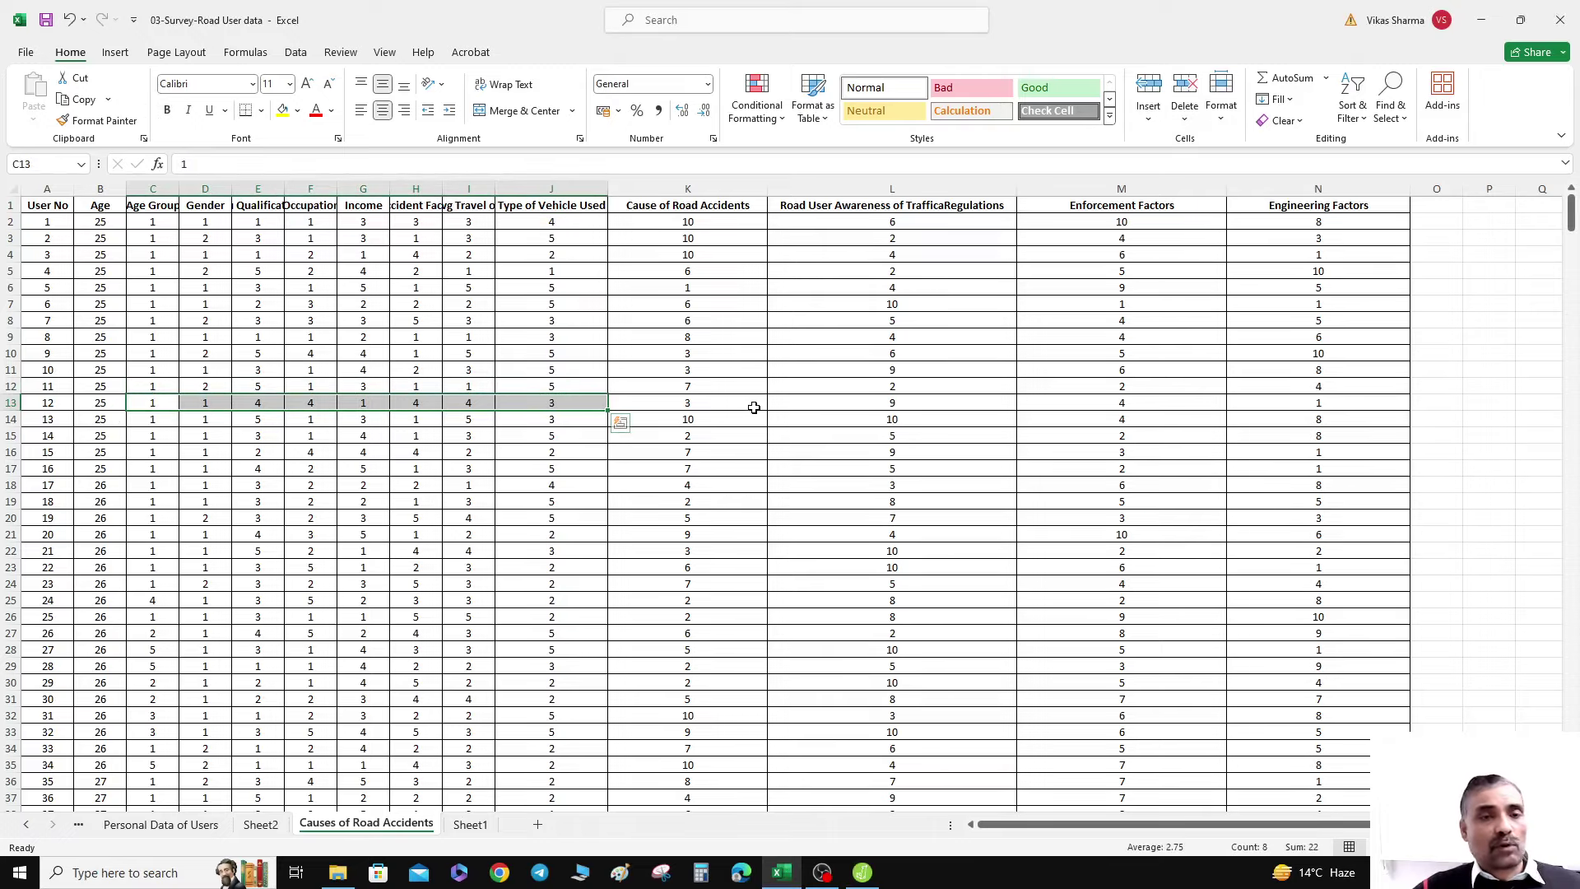
- Switch to JASP and review the Statistics options of the Descriptive Statistics analysis, leaving the section collapsed again
left_click(862, 874)
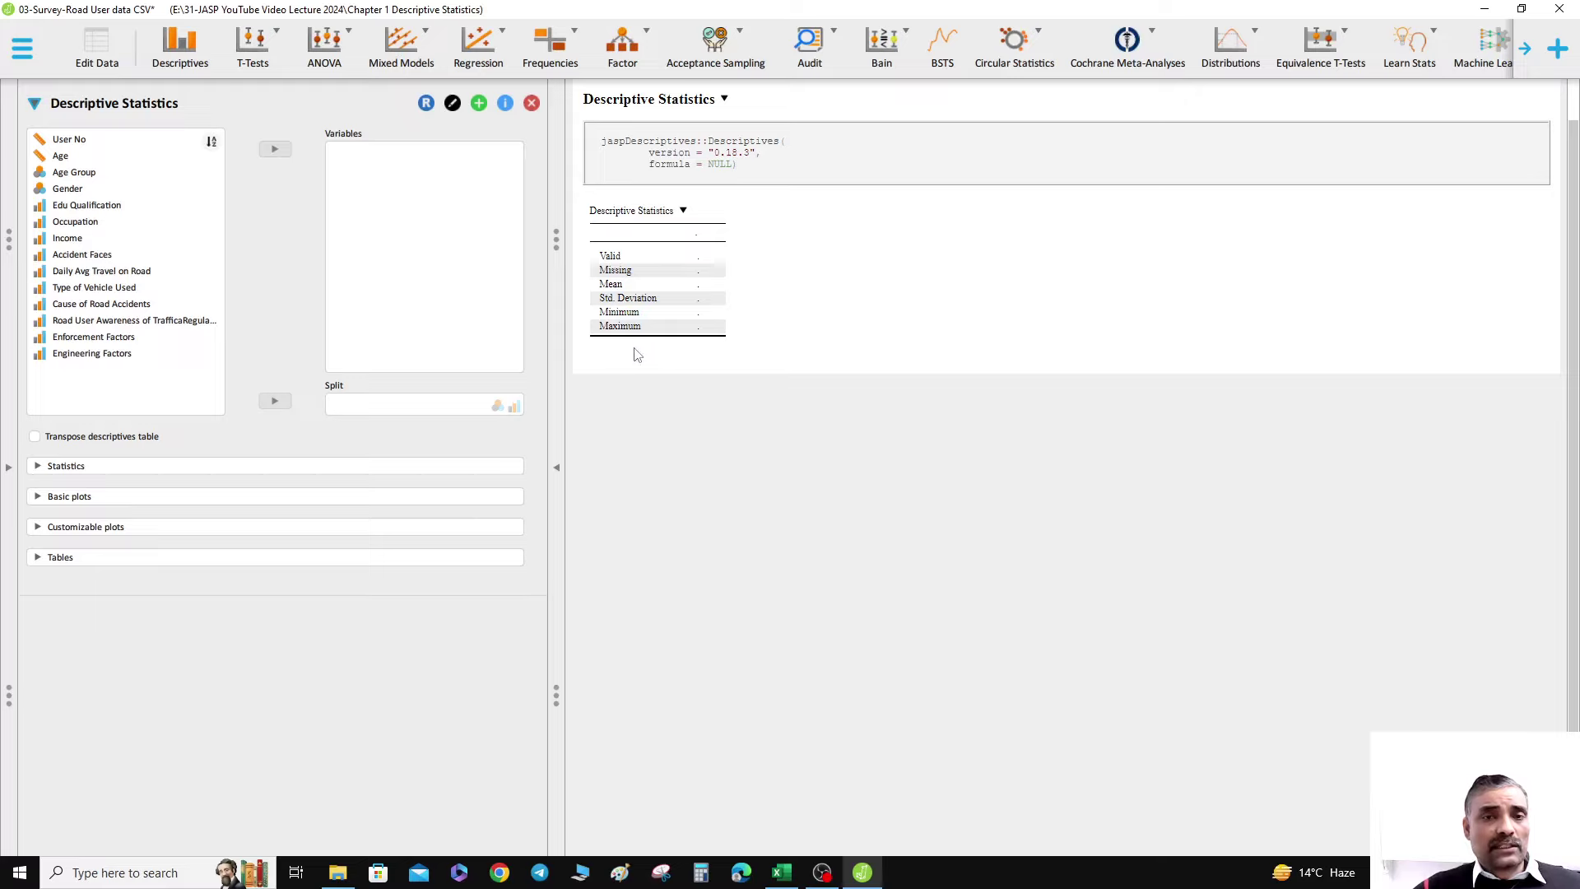
left_click(38, 466)
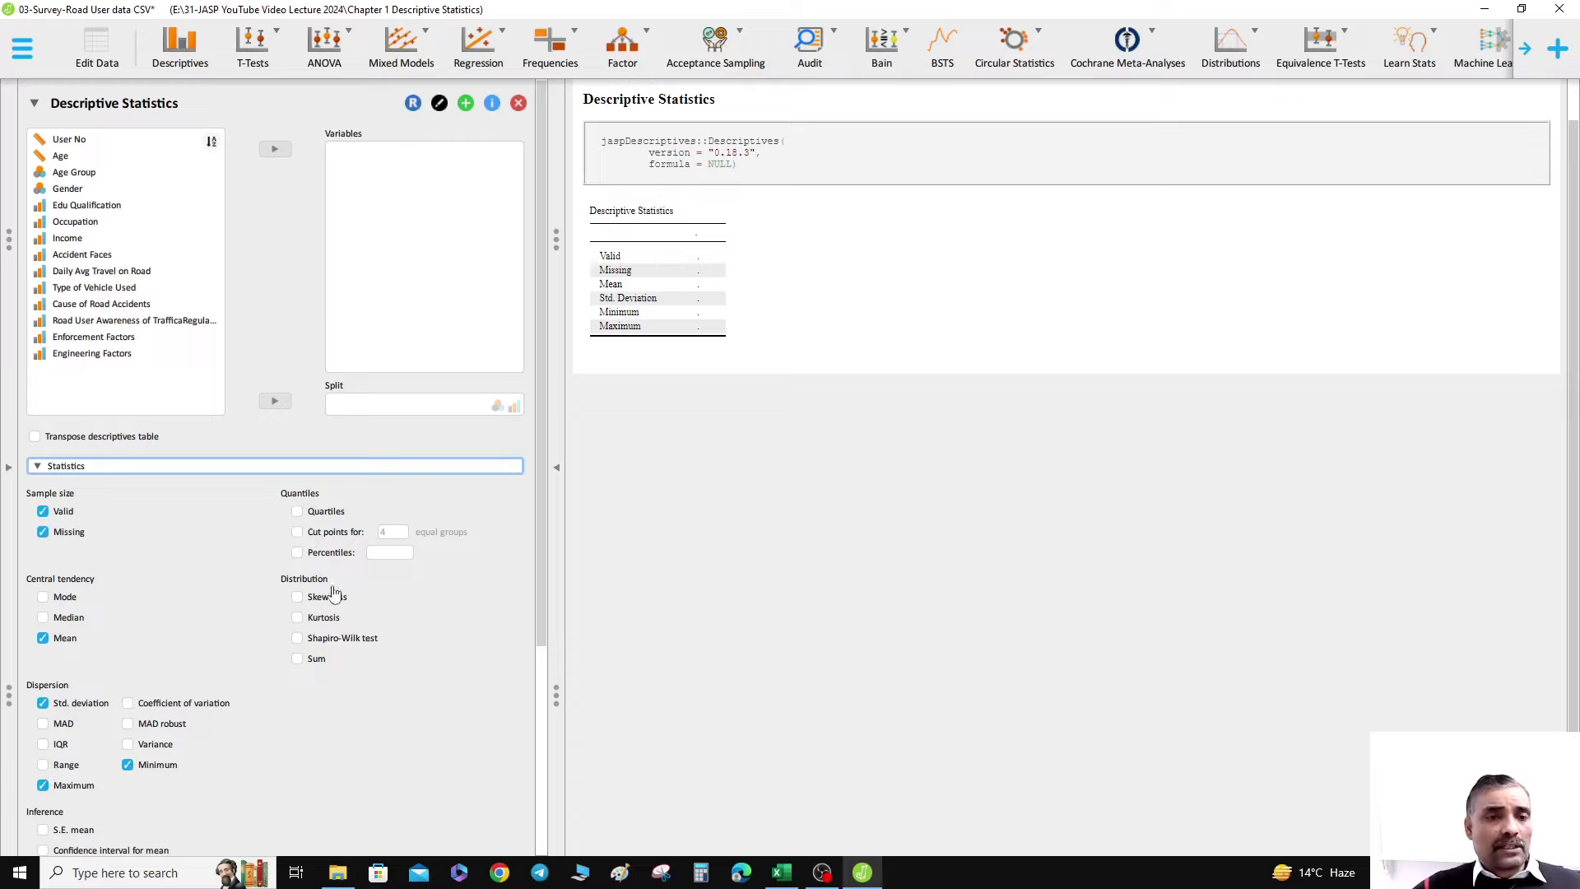
scroll(360, 593, "down", 3)
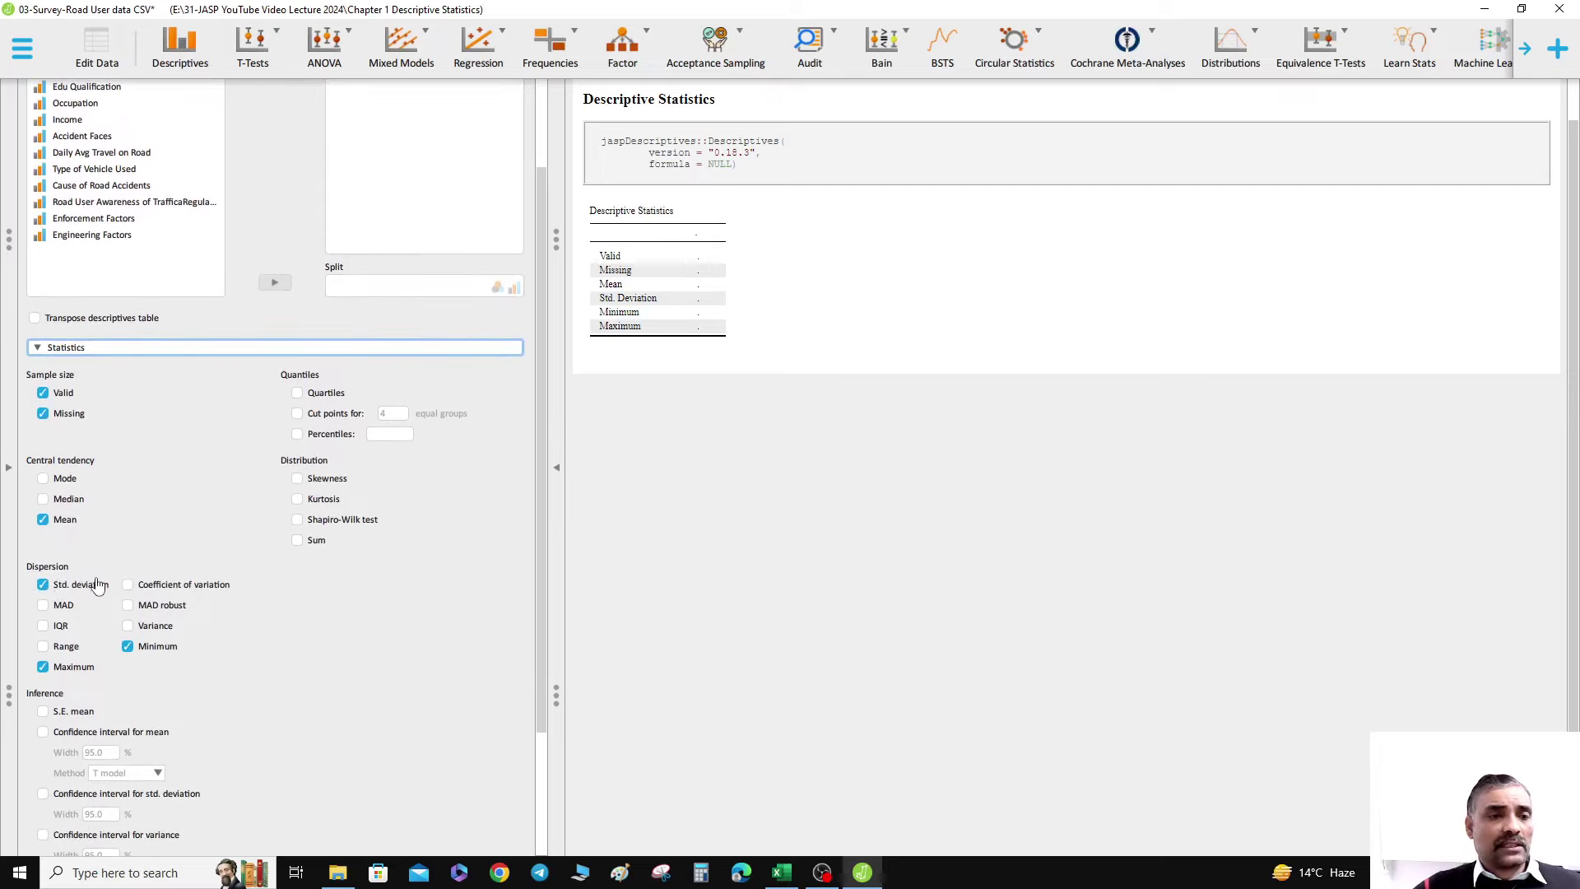
scroll(39, 585, "down", 4)
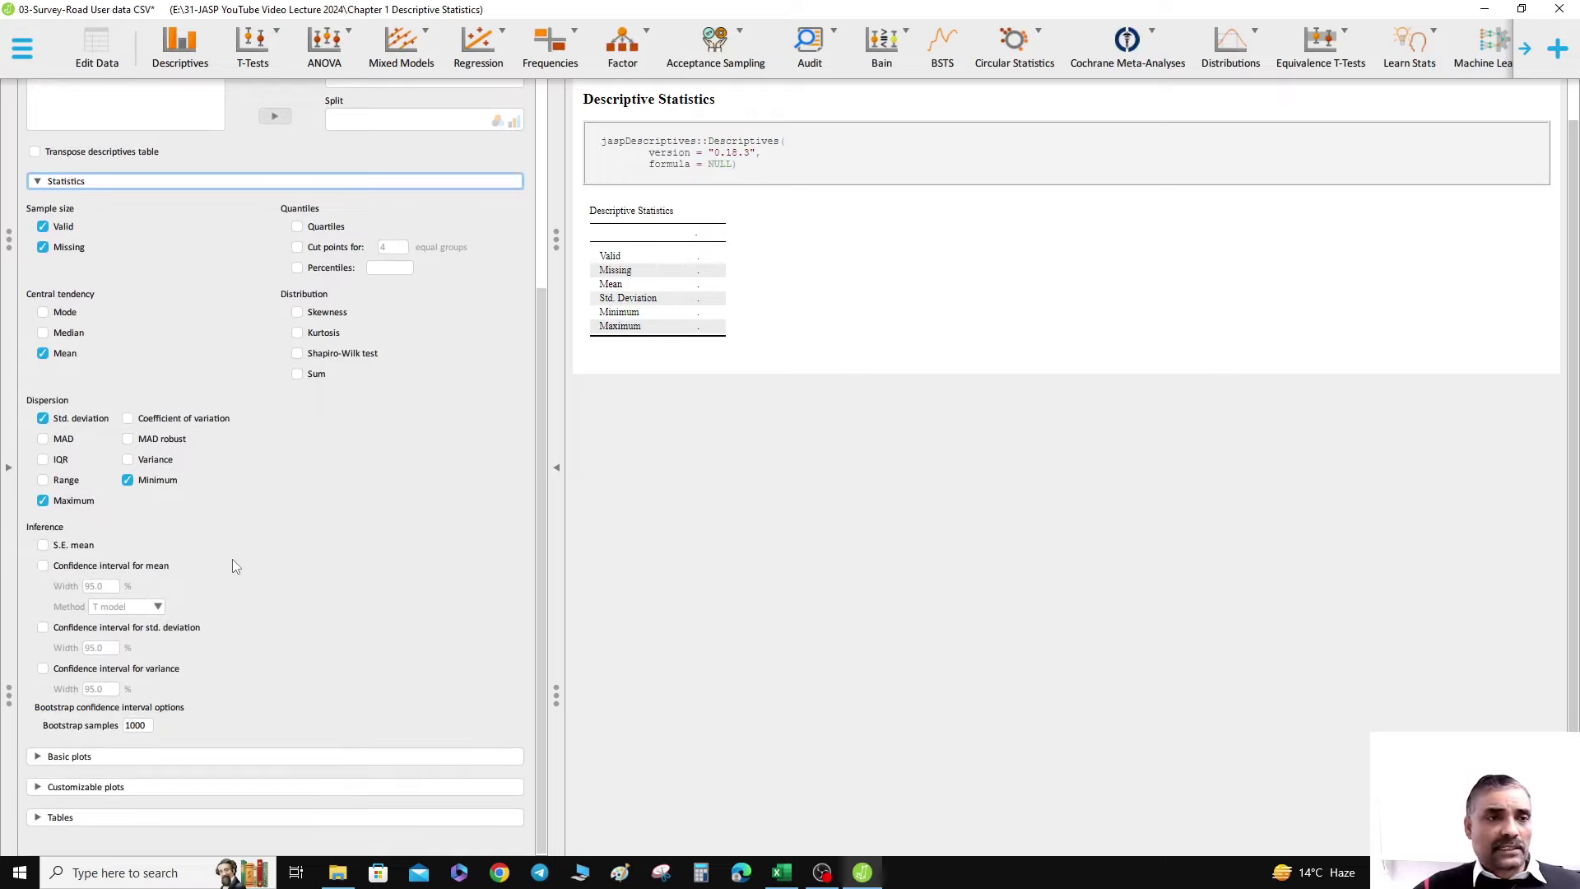
scroll(233, 560, "up", 1)
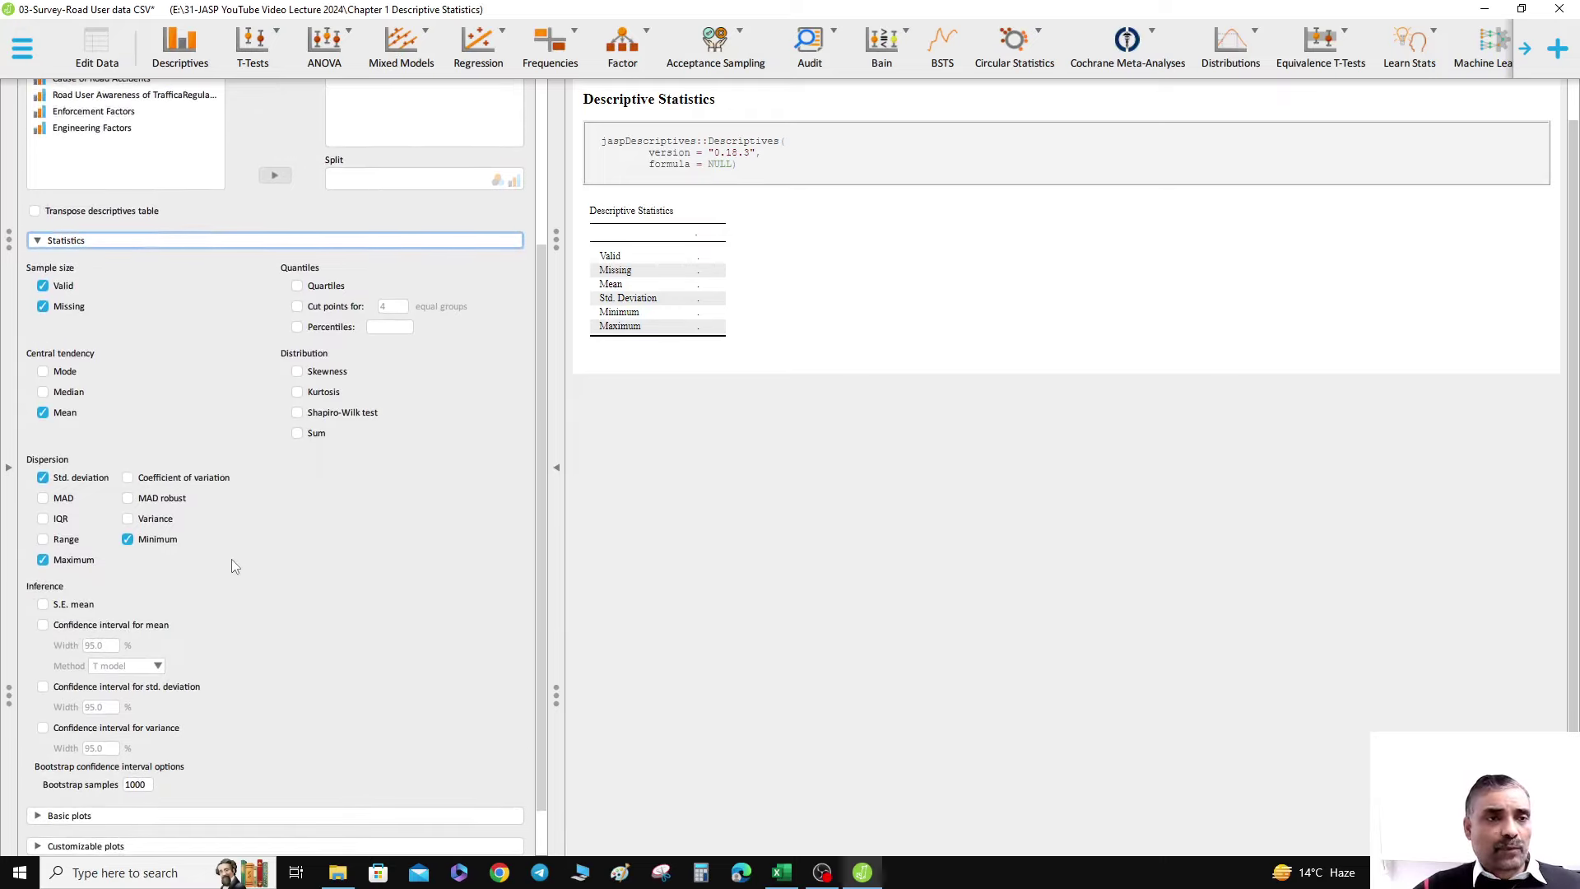
left_click(35, 240)
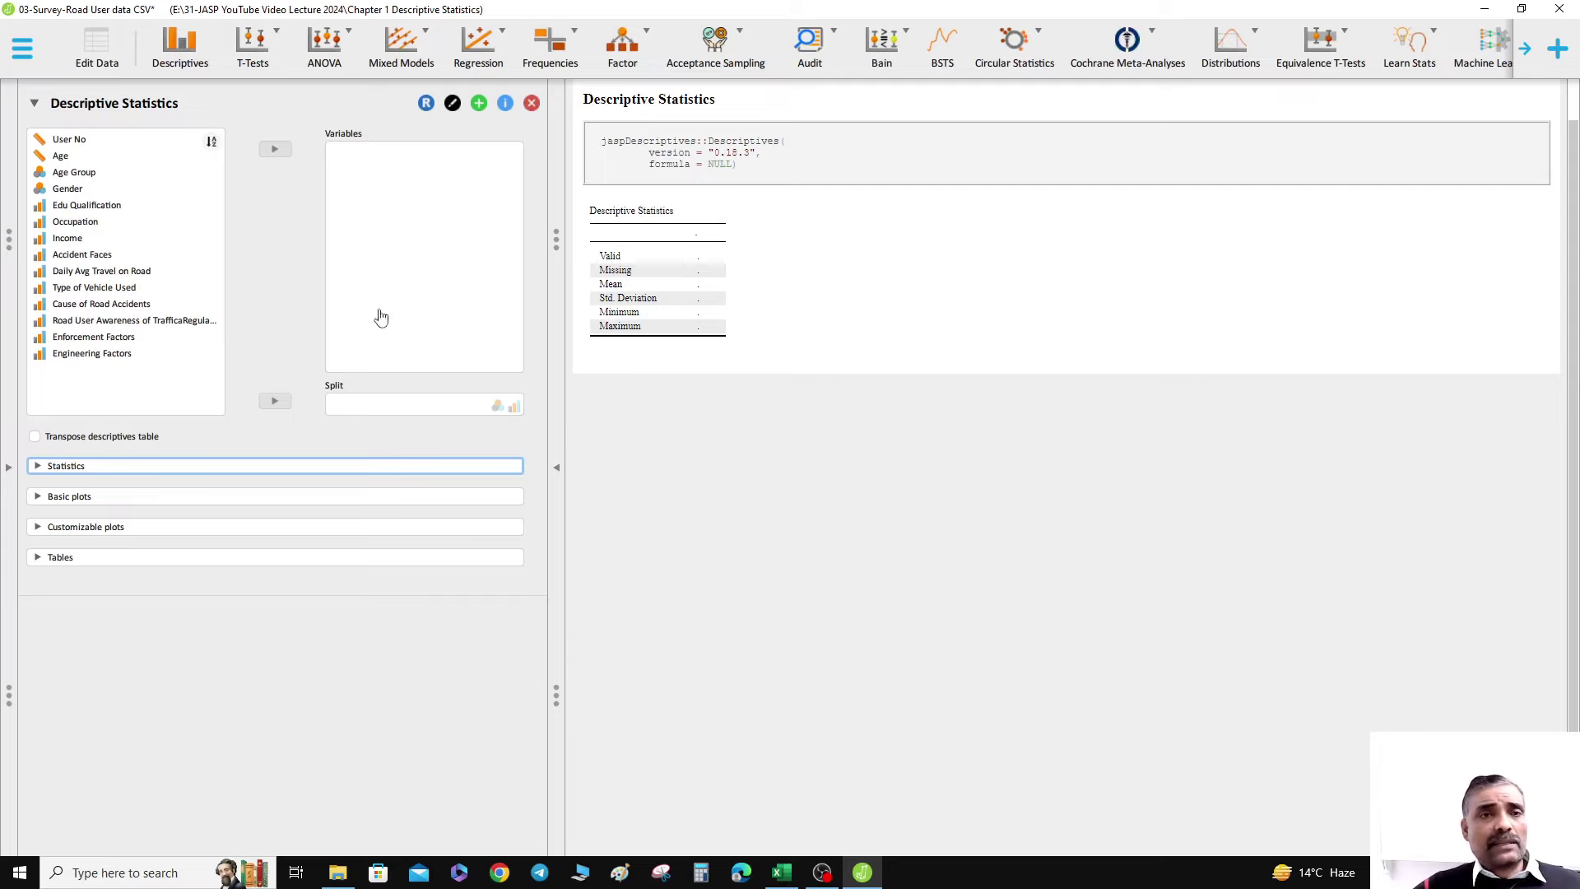
- Switch to Excel to look over the Gender column on the Causes of Road Accidents sheet, and return to JASP
left_click(782, 873)
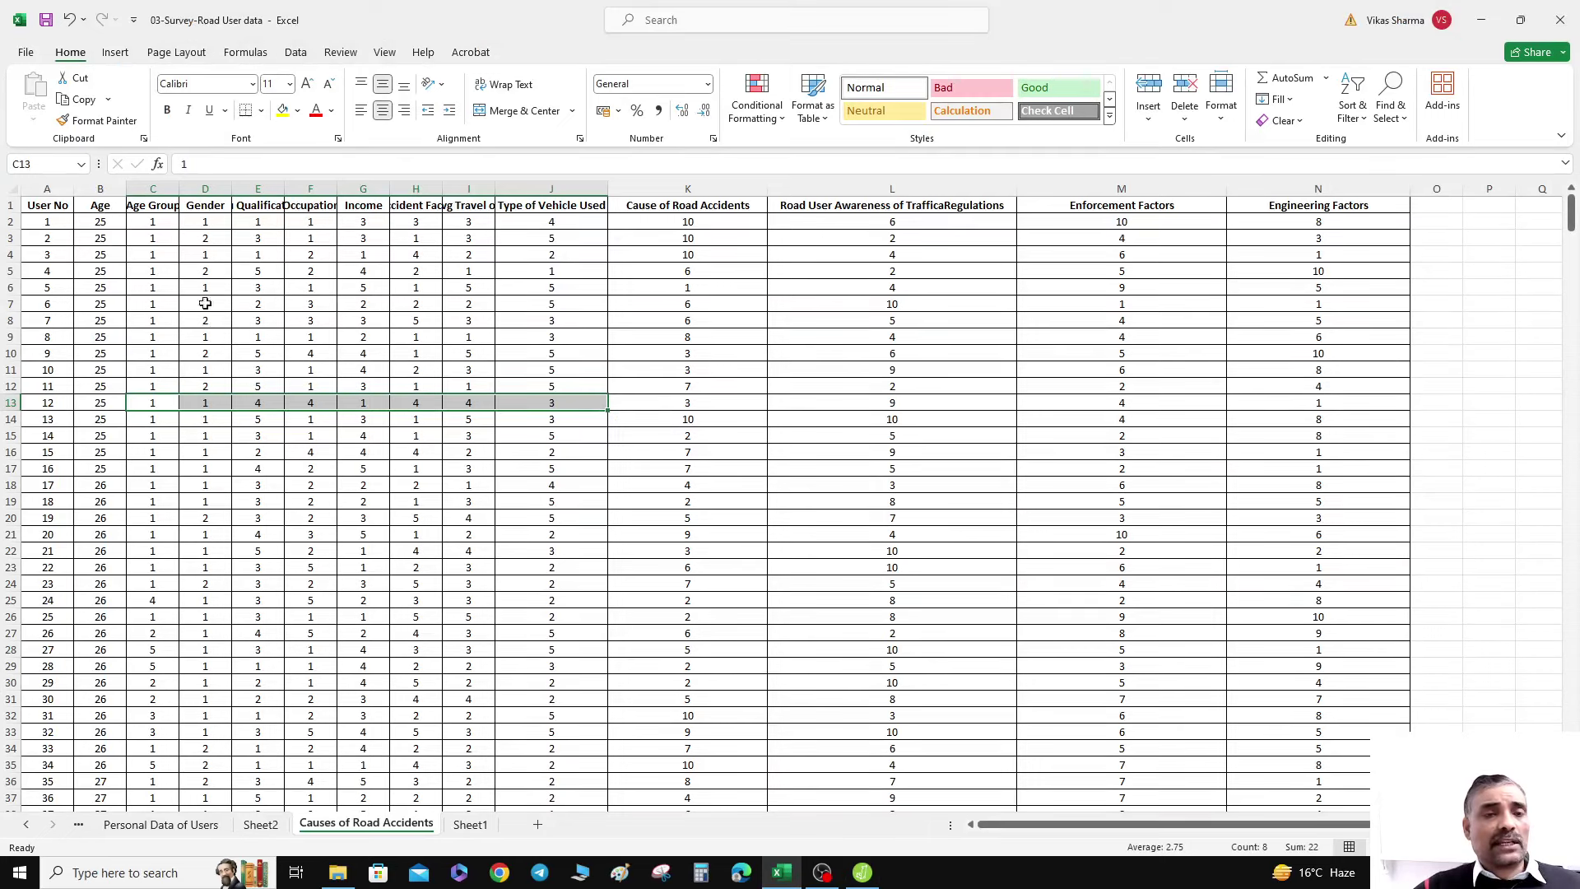
left_click(210, 192)
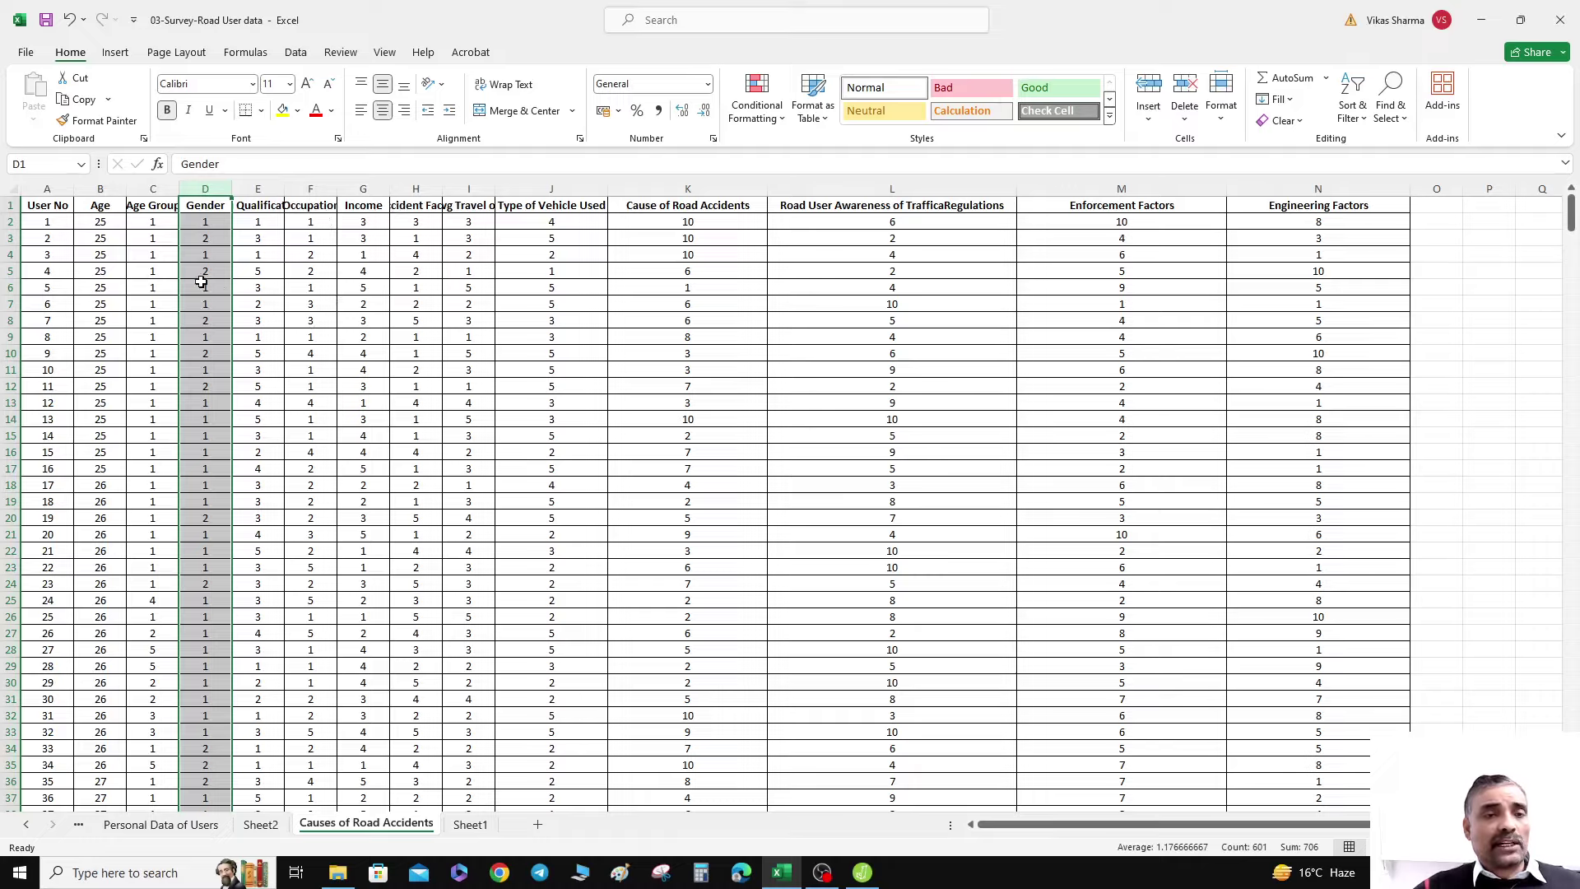
left_click(863, 872)
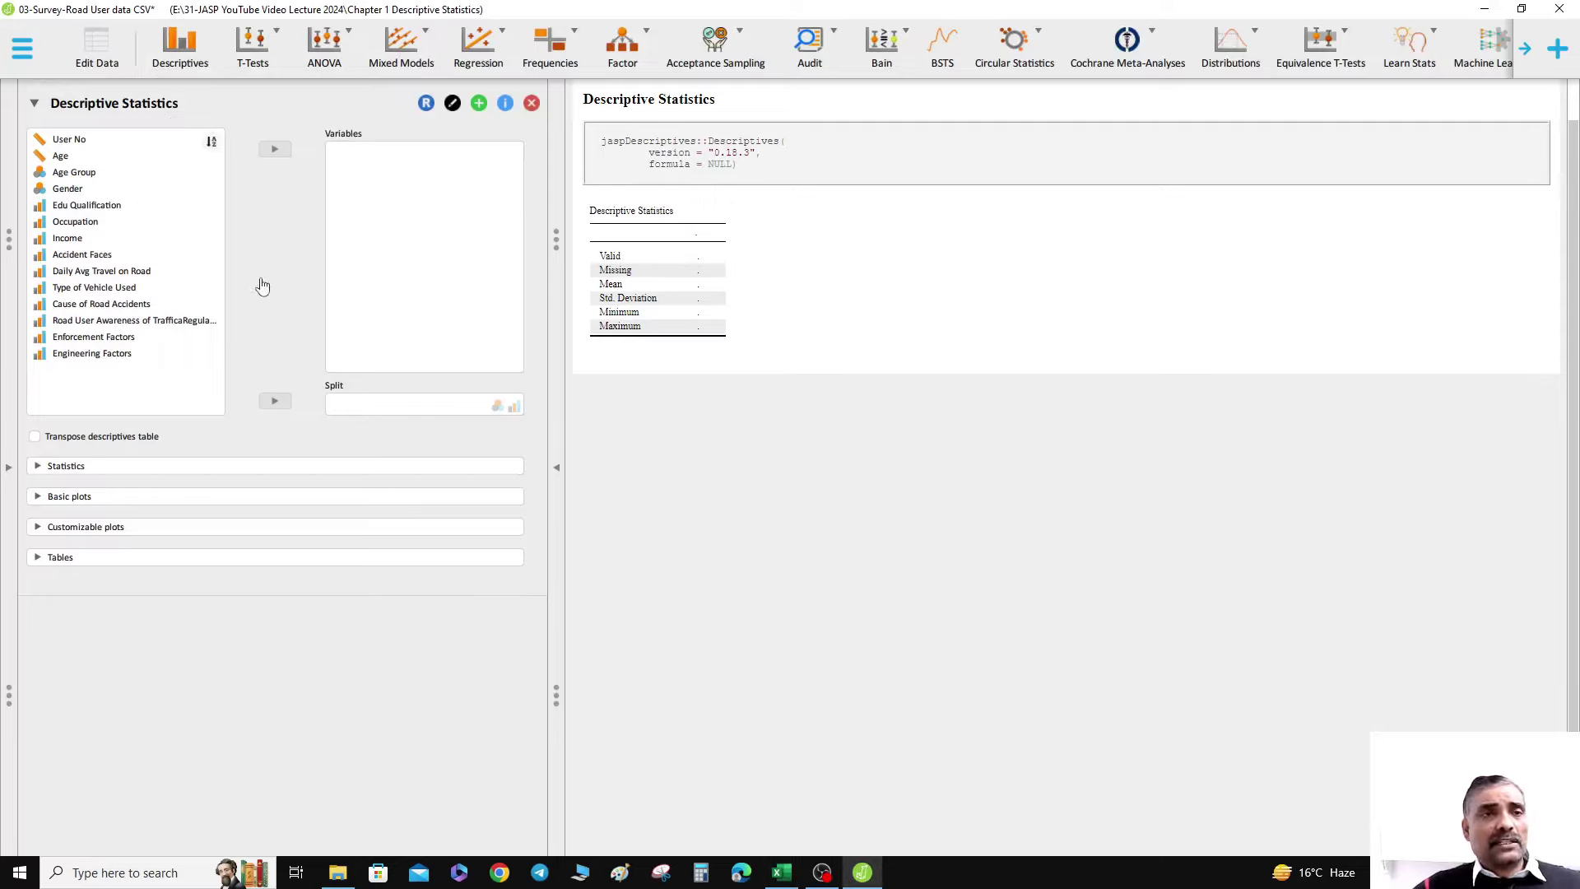
- Add Age Group, Gender, Edu Qualification, Occupation, Income, Accident Faces, Daily Avg Travel on Road and Type of Vehicle Used as analysis variables
left_click(80, 175)
left_click(274, 151)
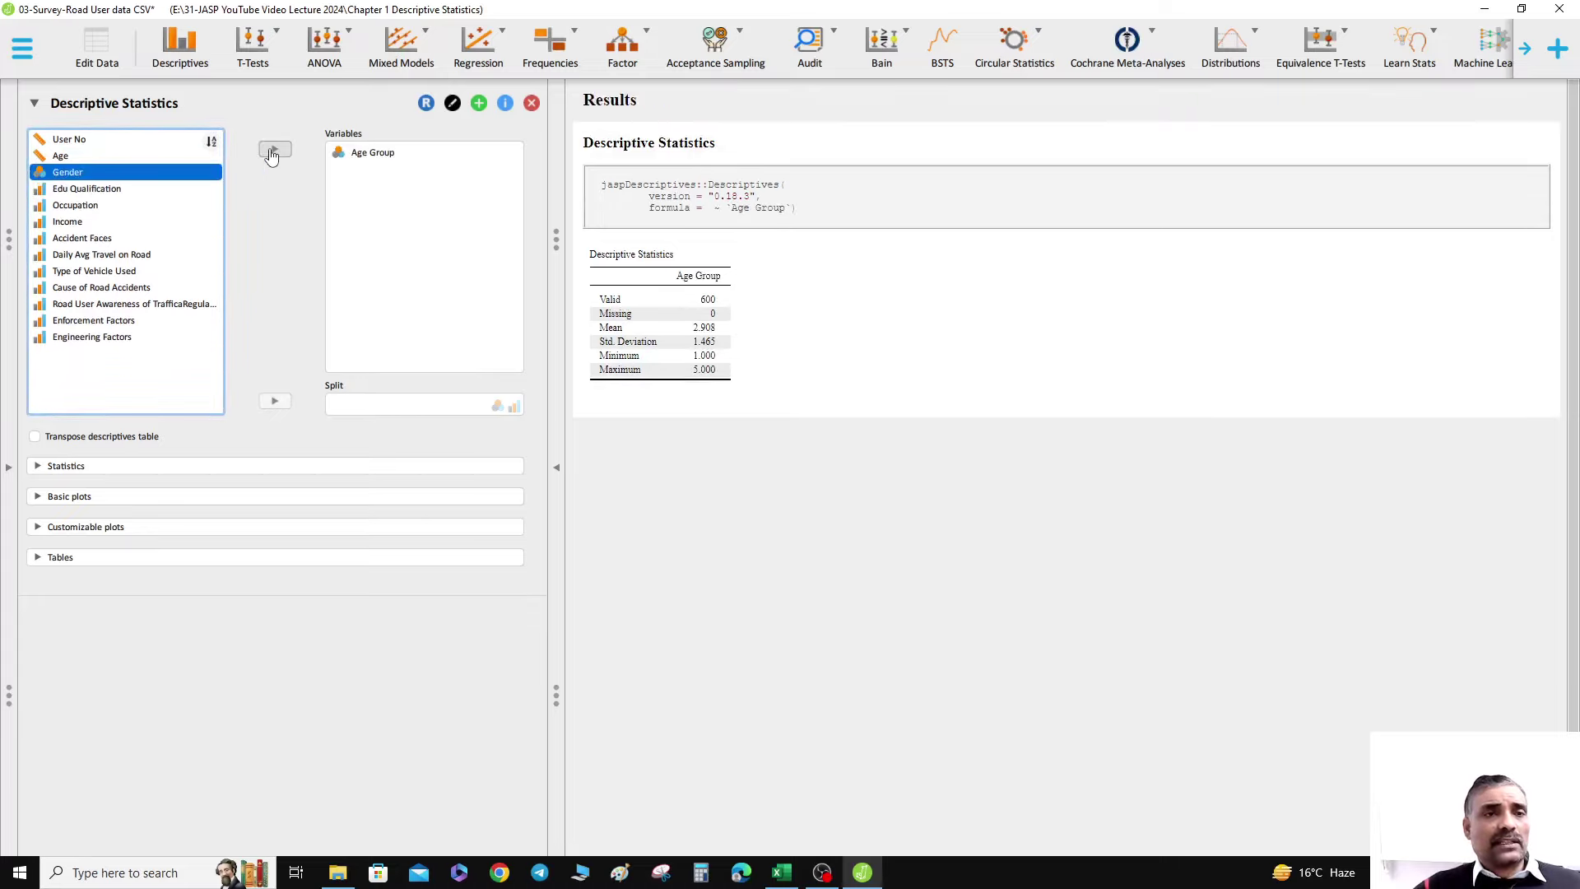
left_click(273, 152)
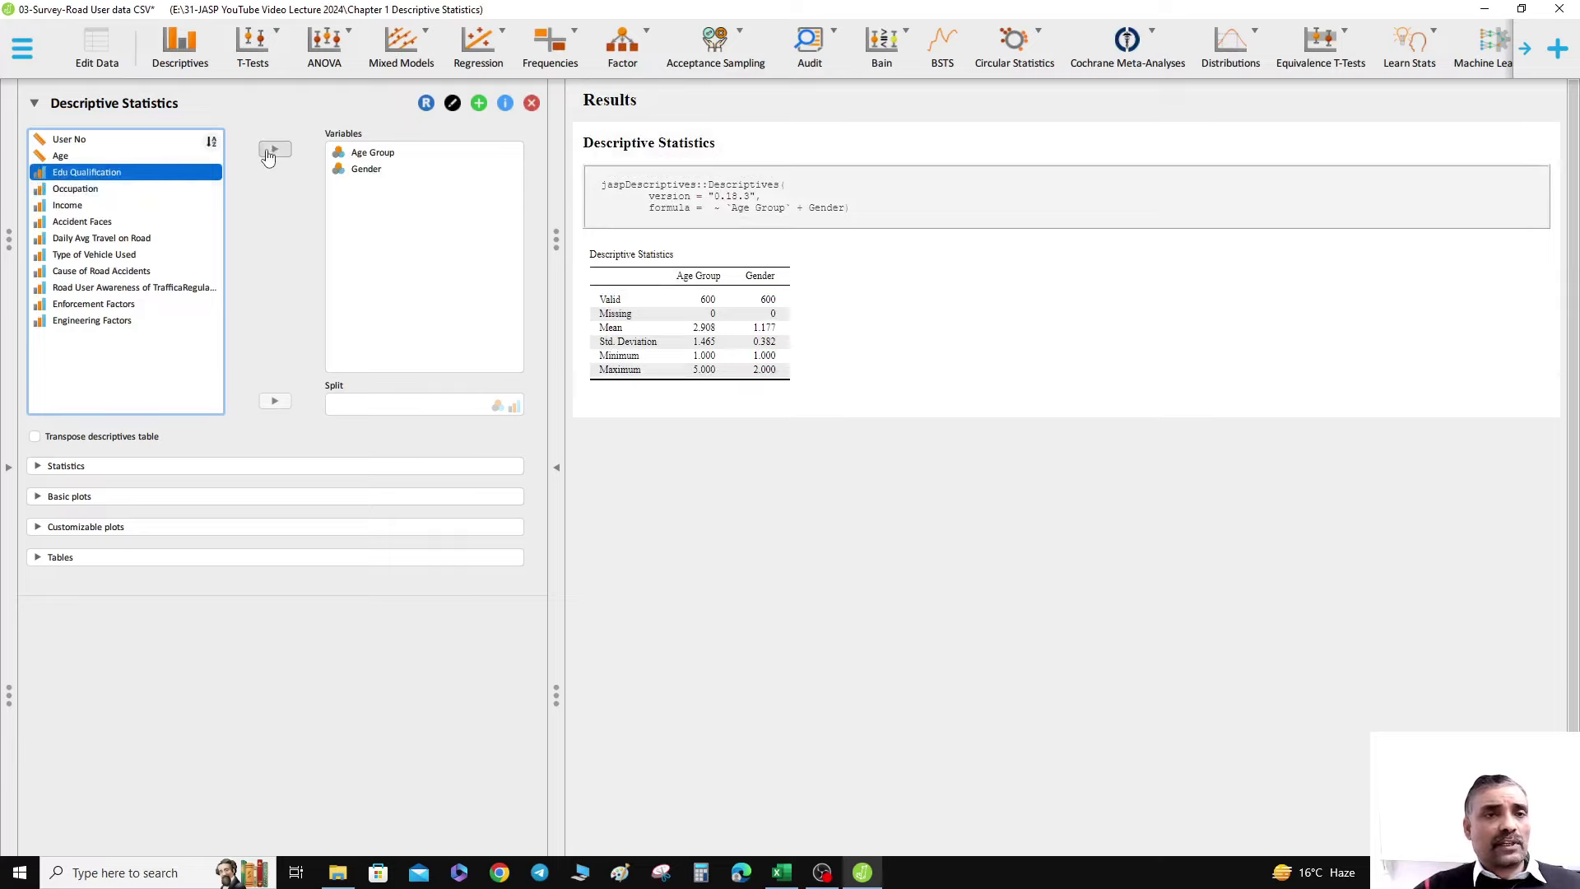
left_click(272, 152)
left_click(274, 152)
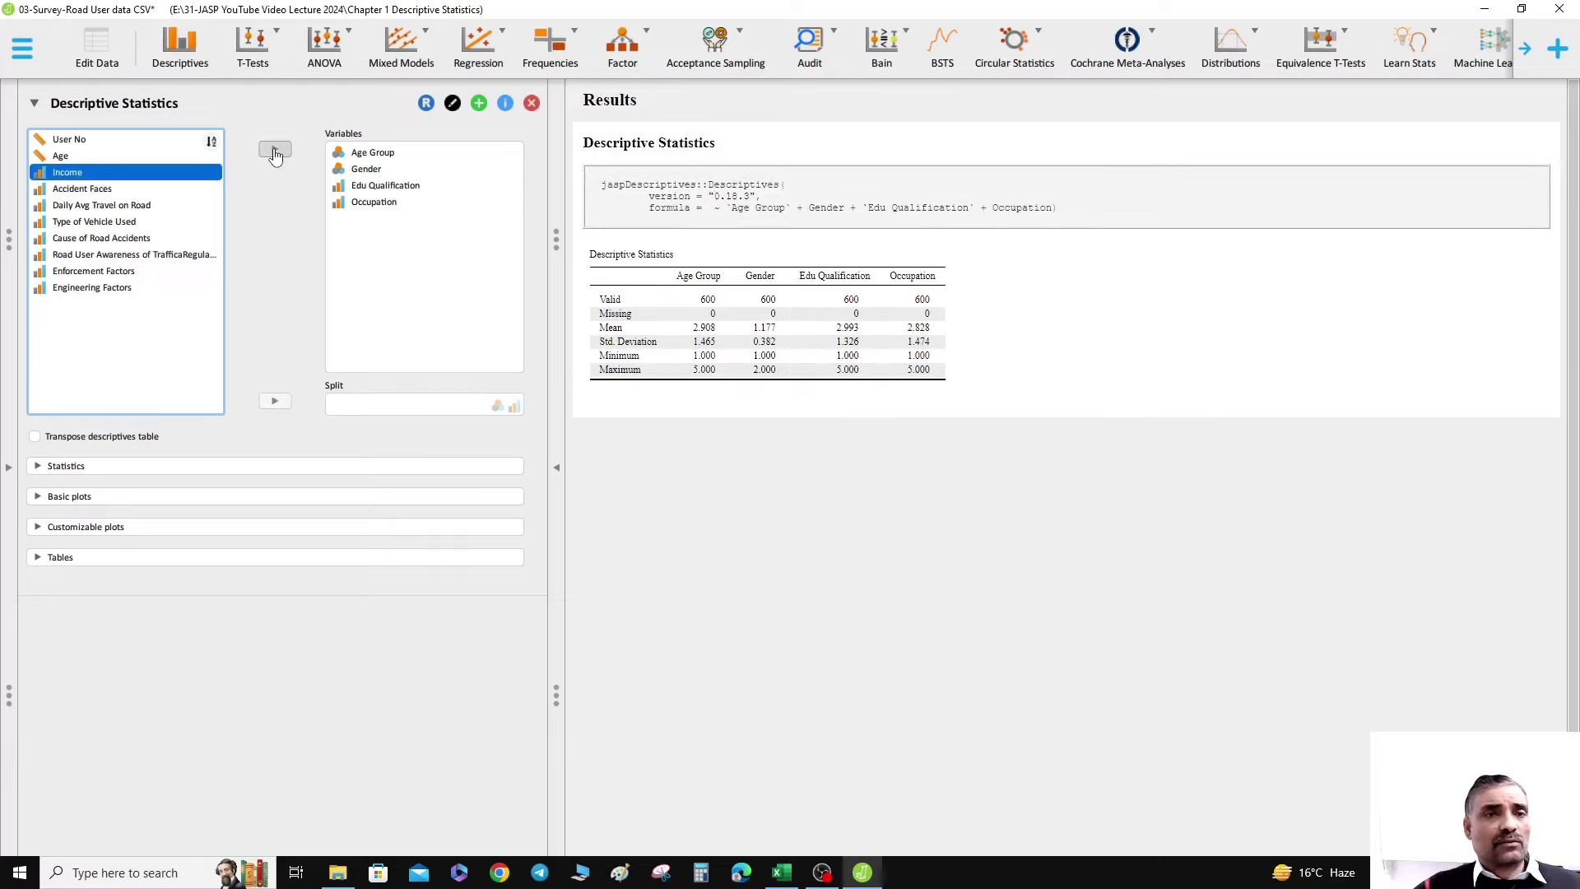
left_click(274, 151)
left_click(274, 151)
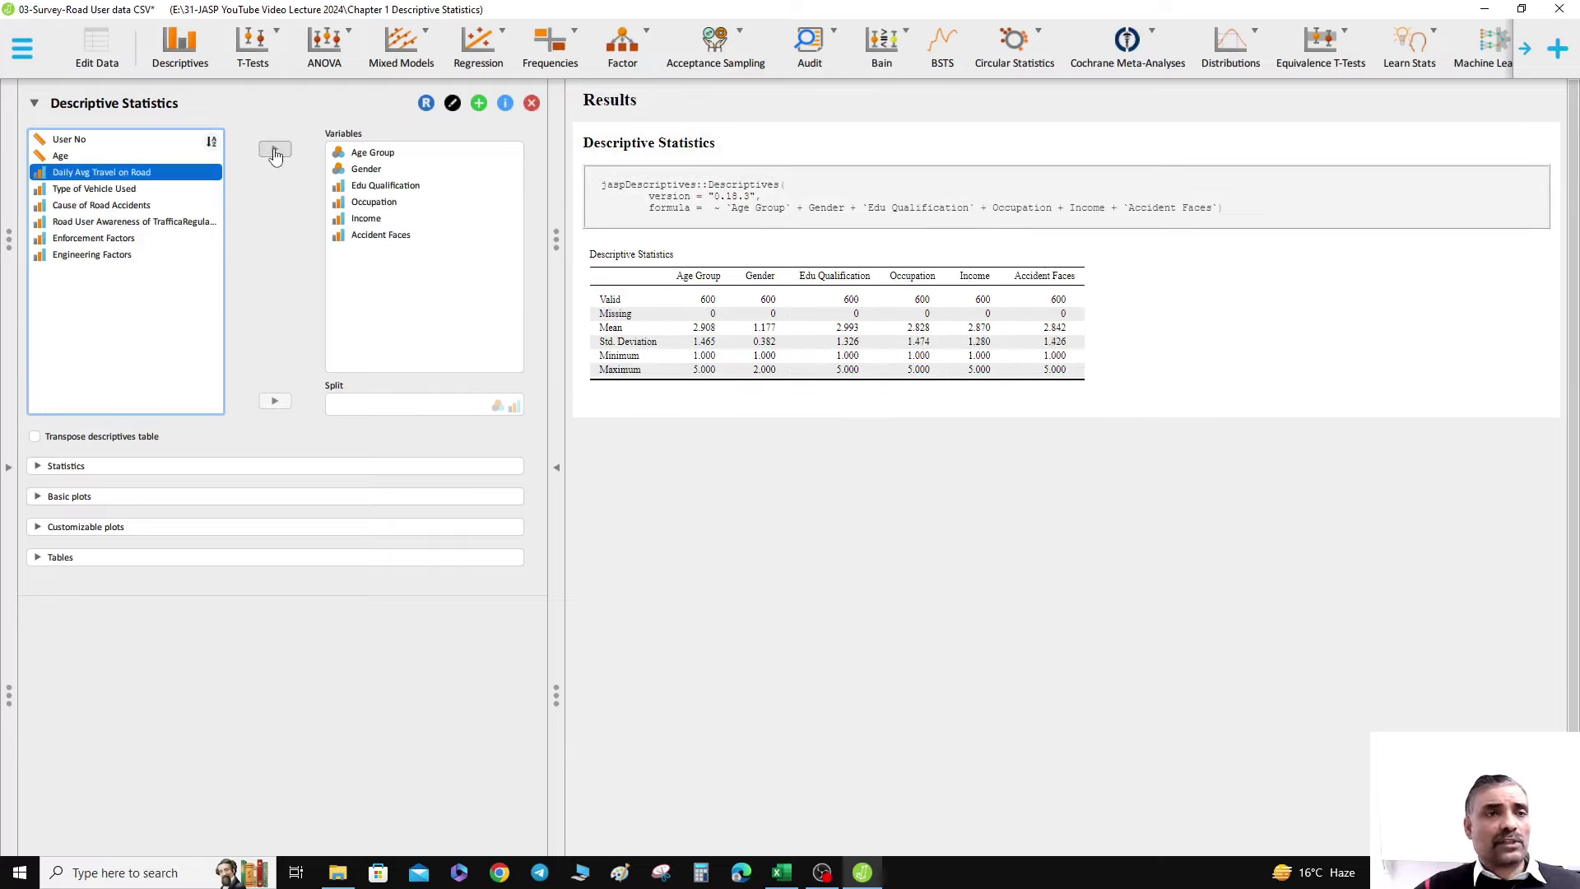
left_click(275, 151)
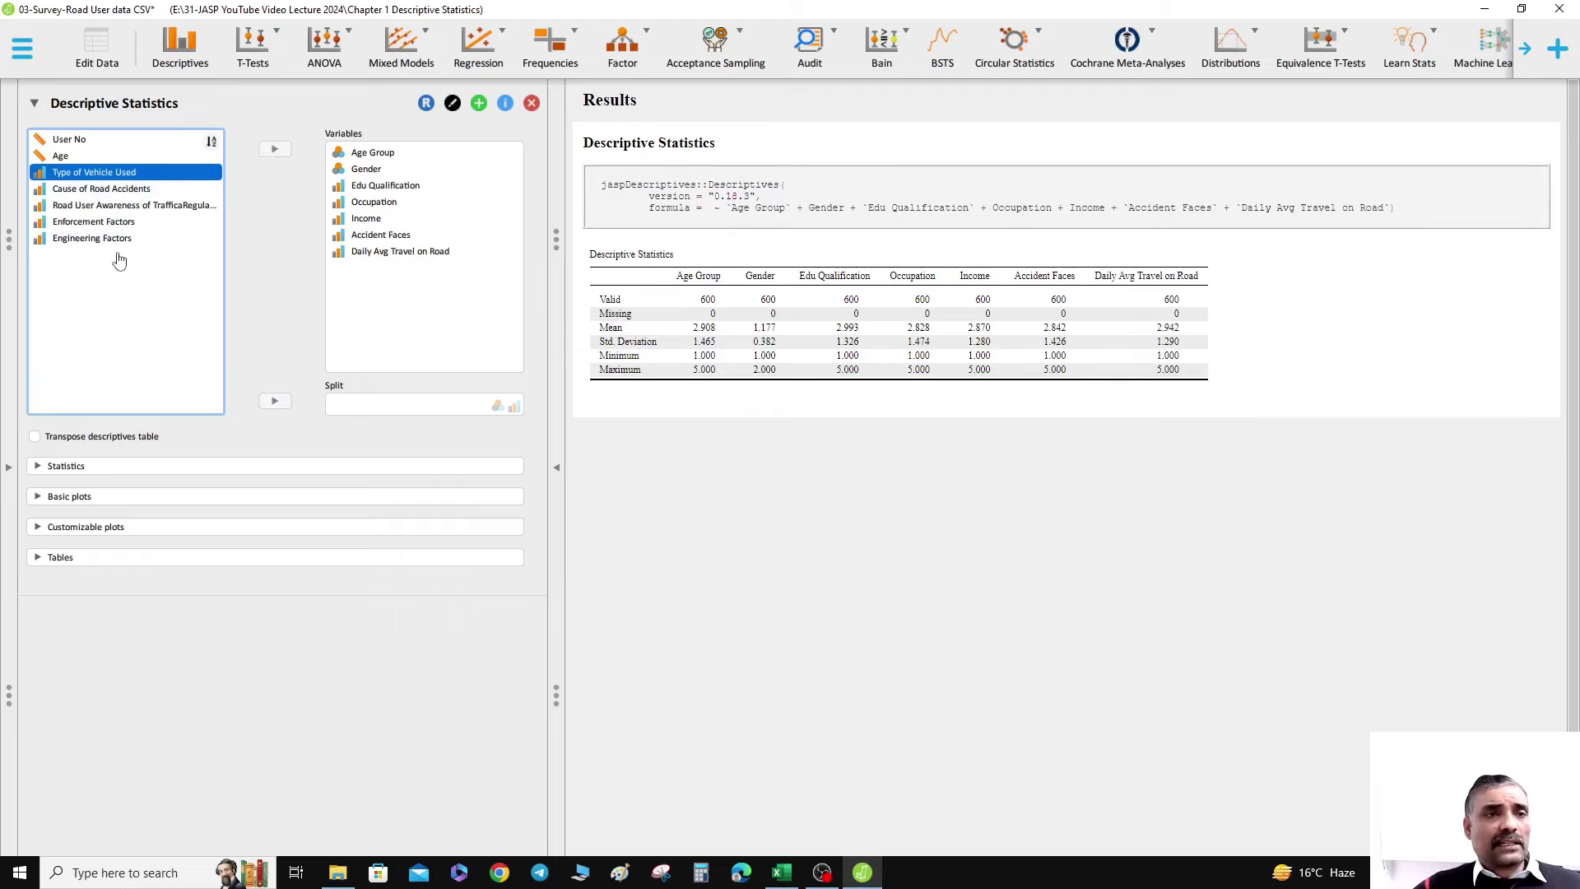
left_click(275, 150)
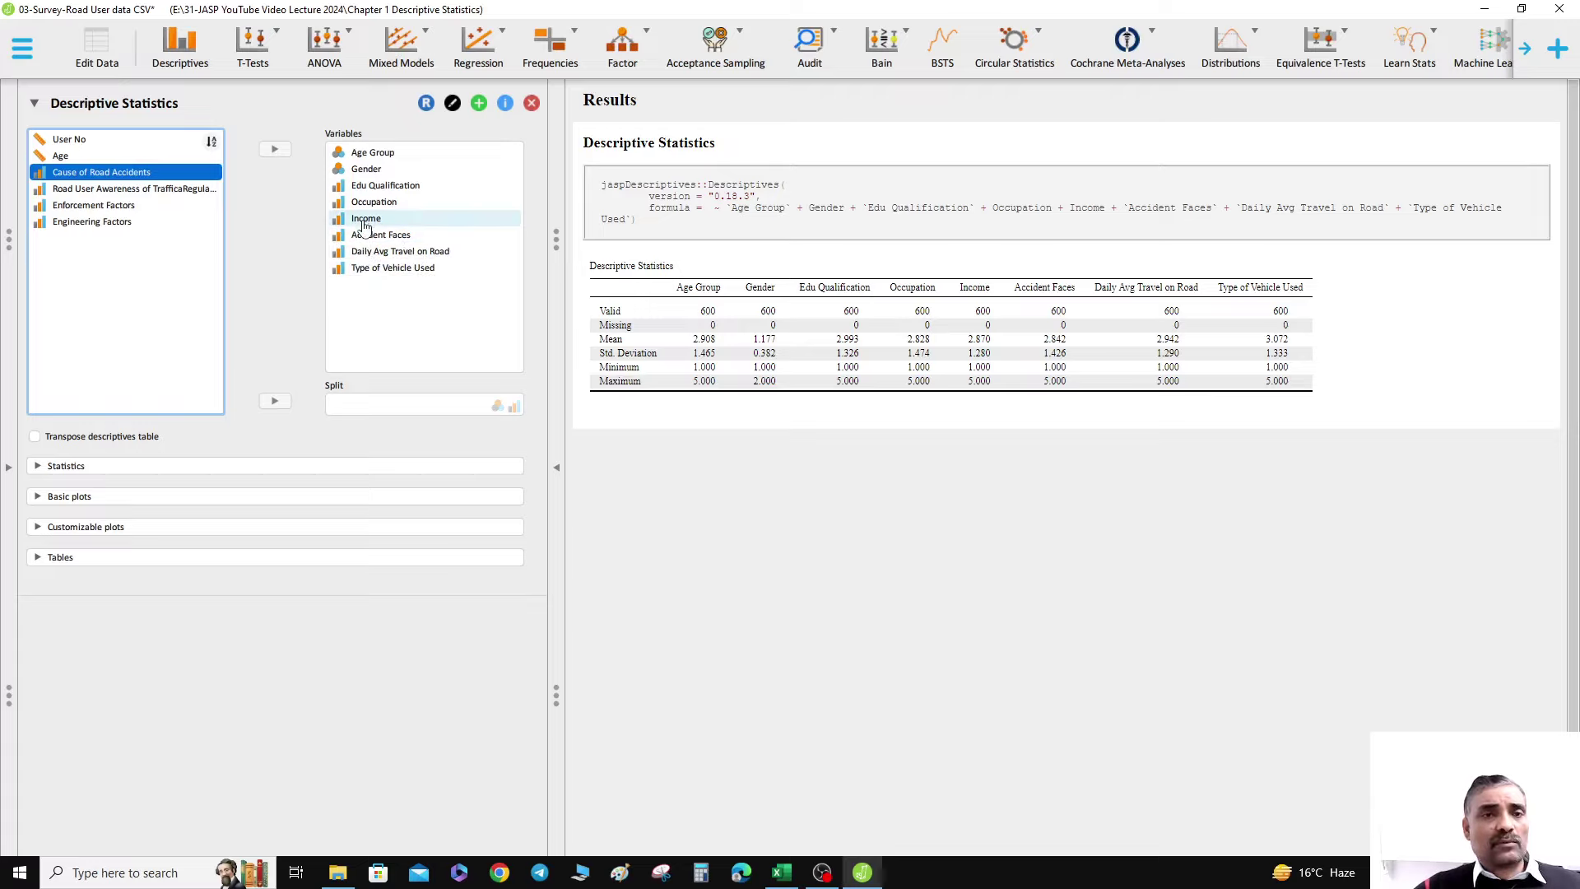
- Switch to Excel to check the Income scale categories in F2:F6 of Sheet2, and return to JASP
left_click(781, 872)
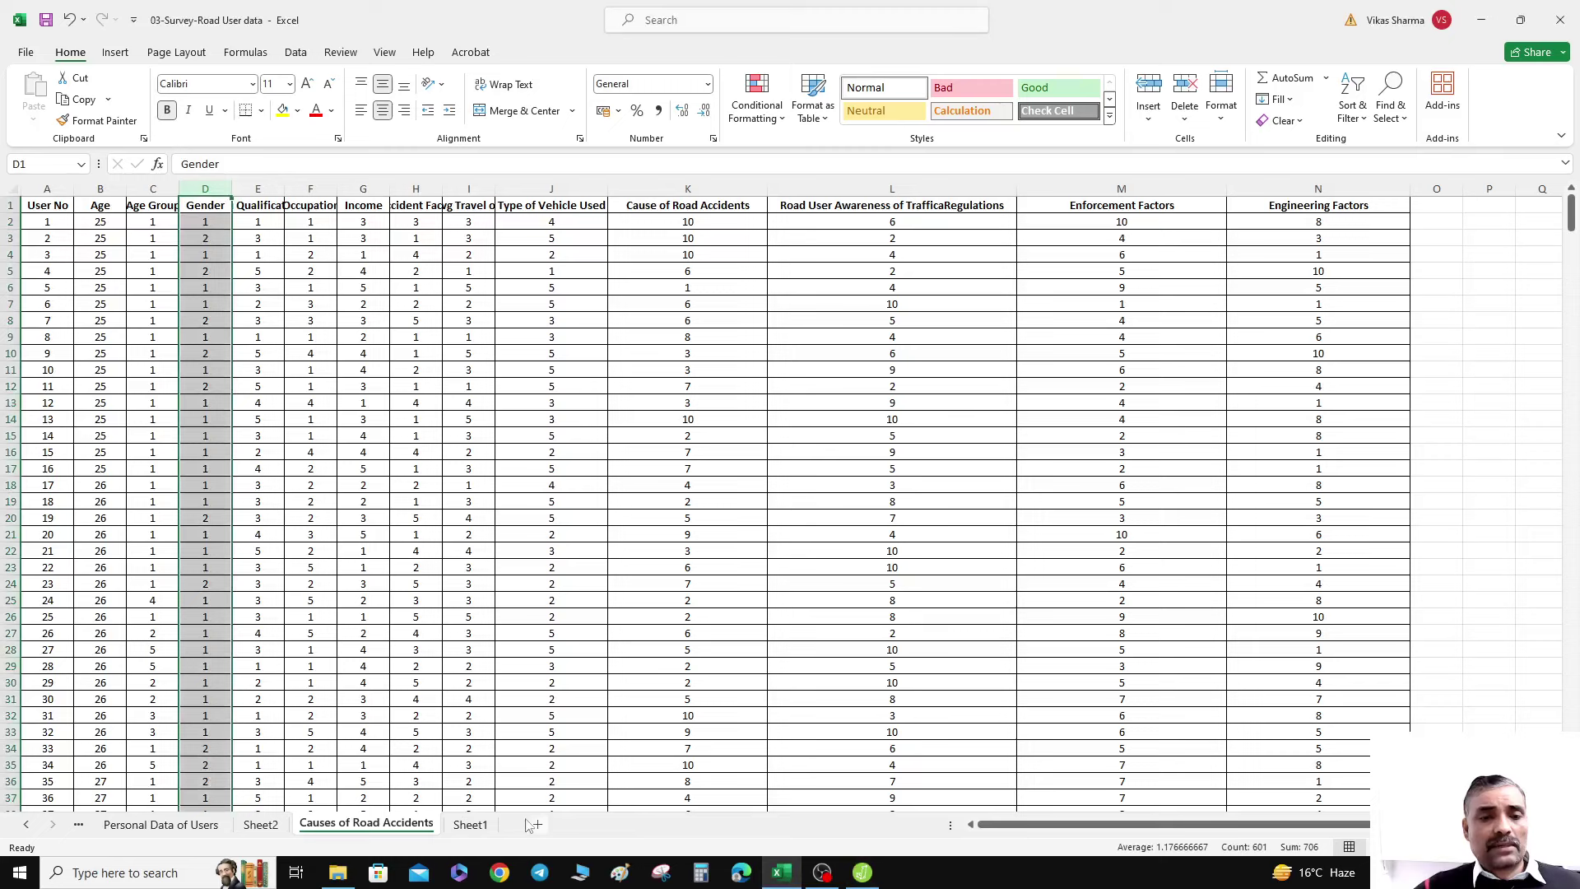
left_click(262, 825)
left_click_drag(515, 231, 514, 282)
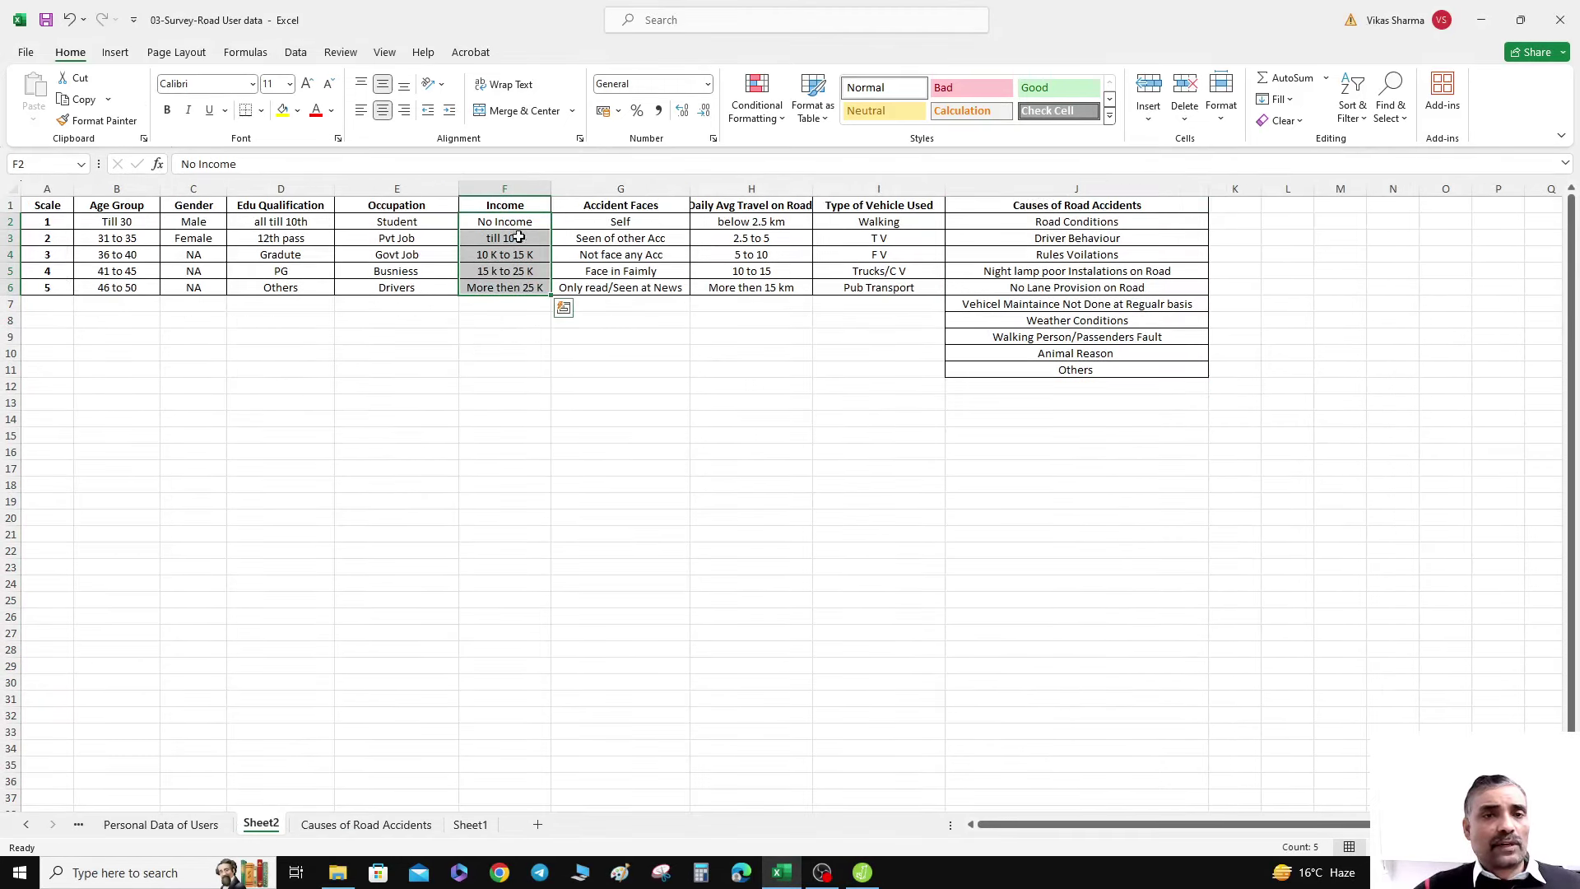
left_click(863, 874)
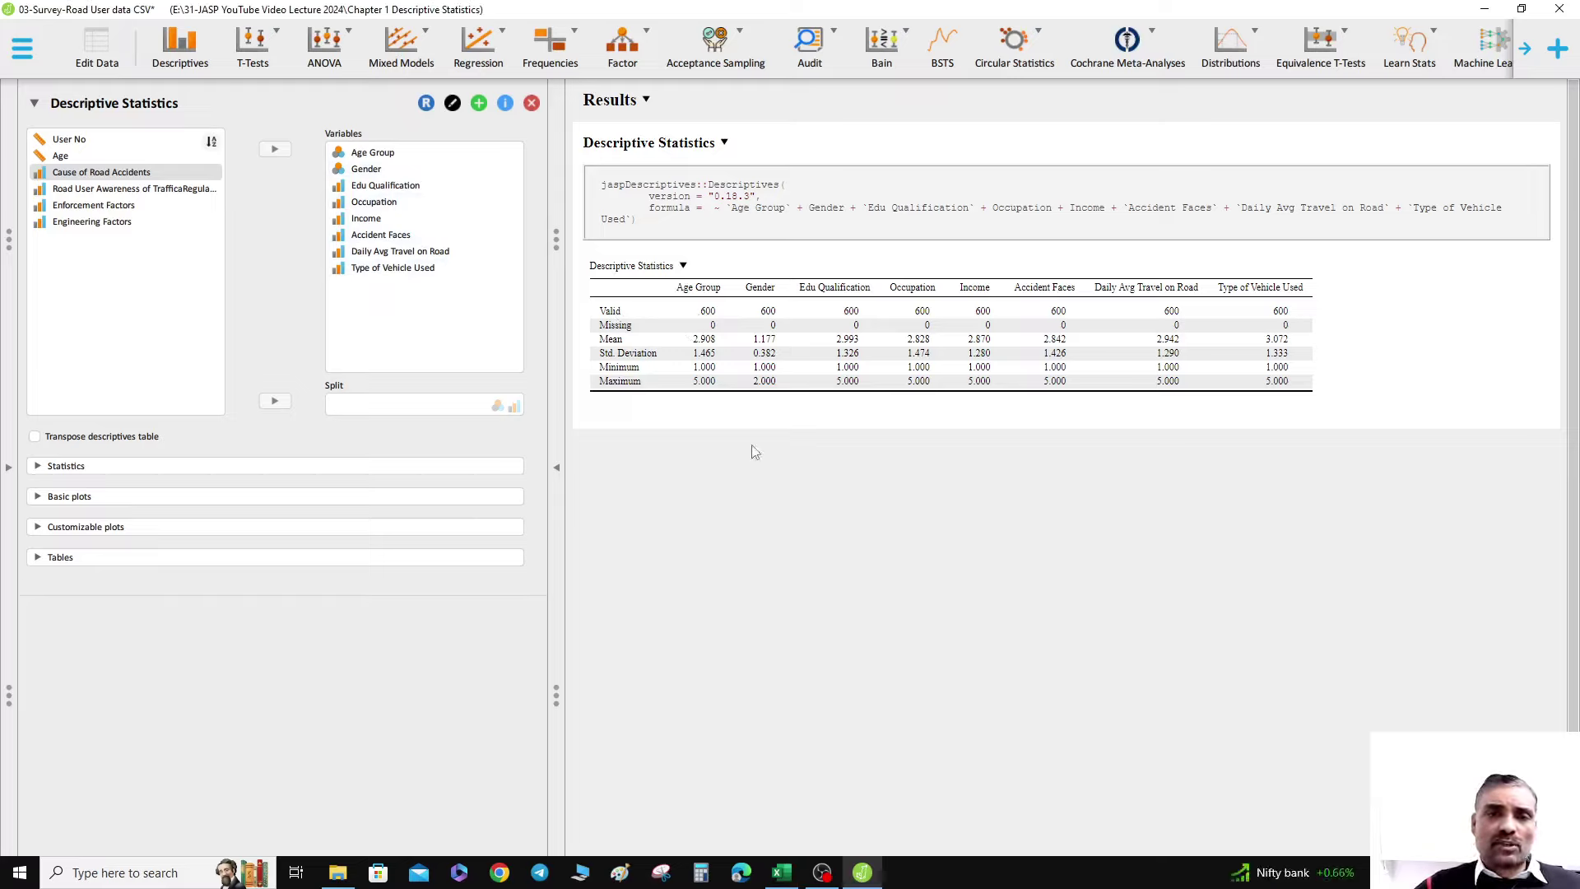
- Leave the Missing count out of the descriptives table and split the statistics by Gender
left_click(38, 466)
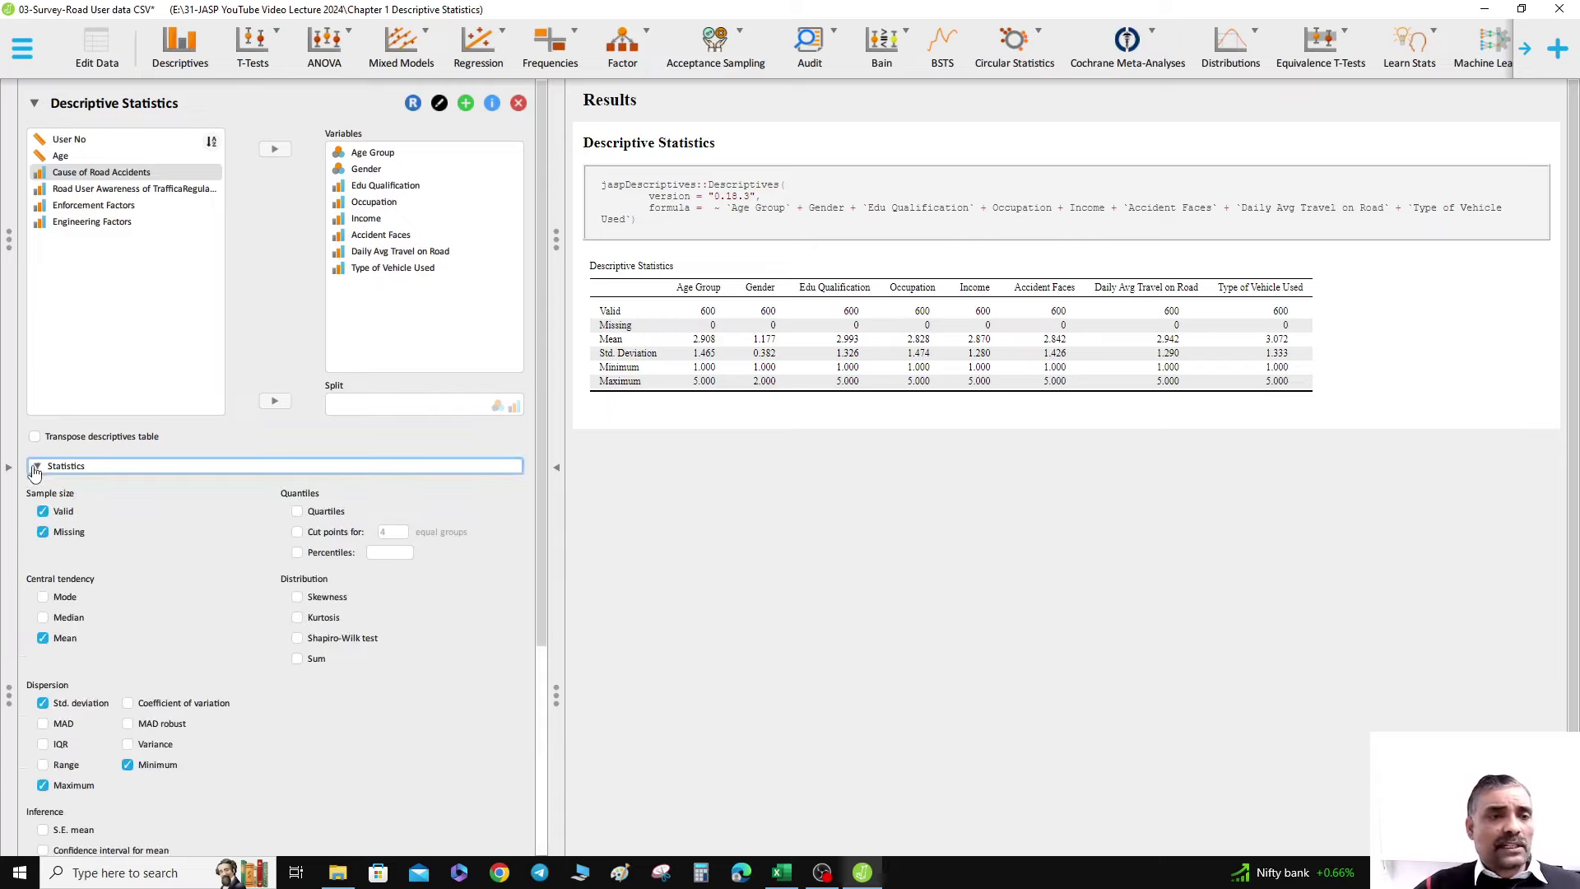
left_click(43, 533)
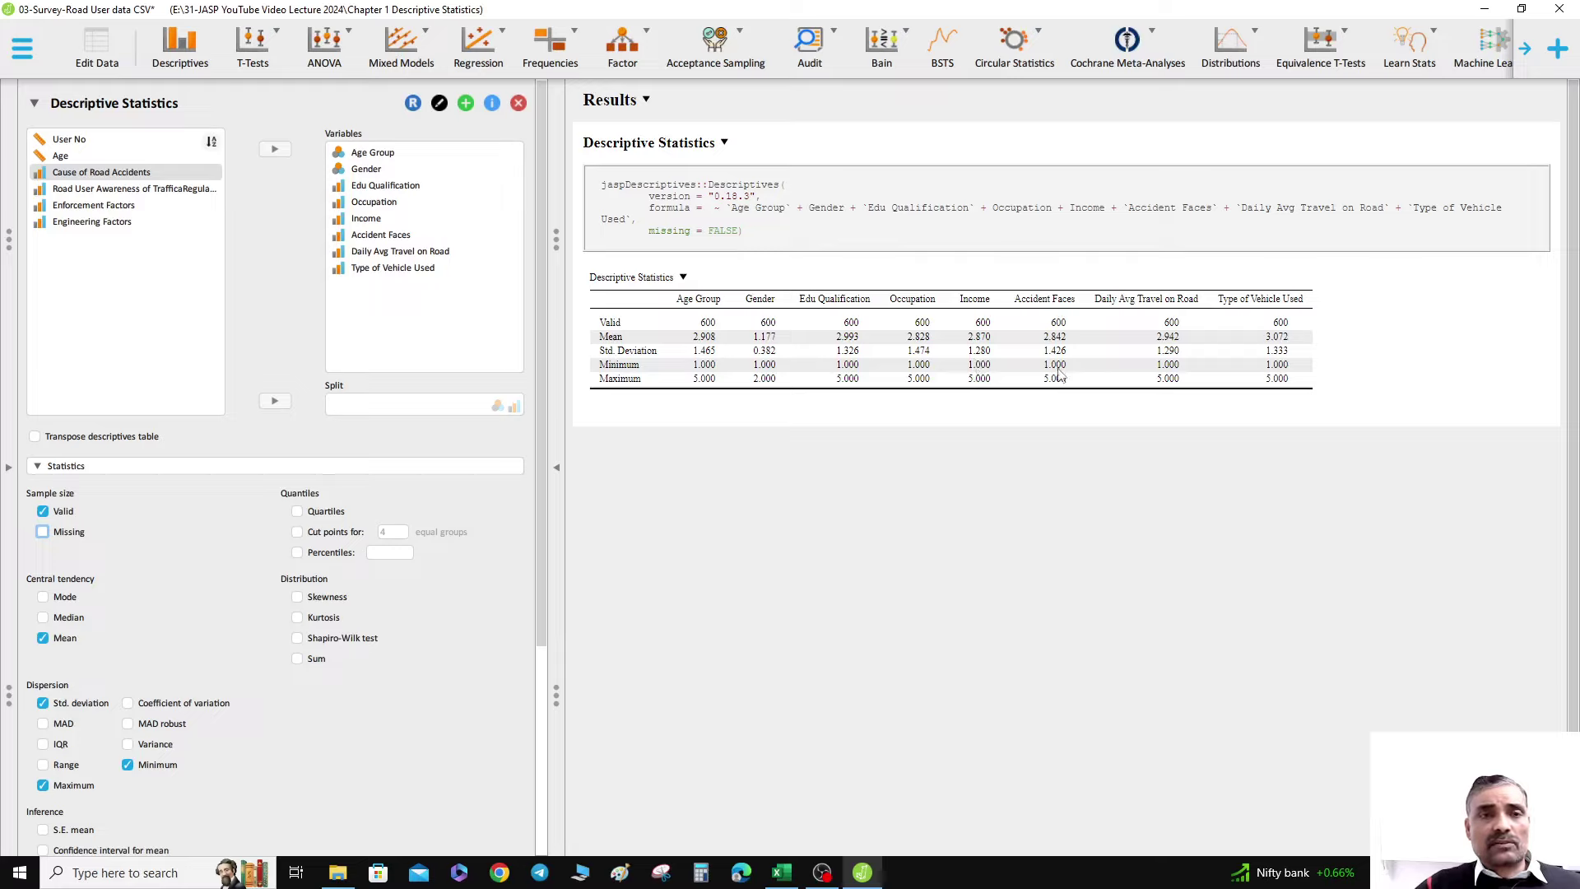
left_click(384, 170)
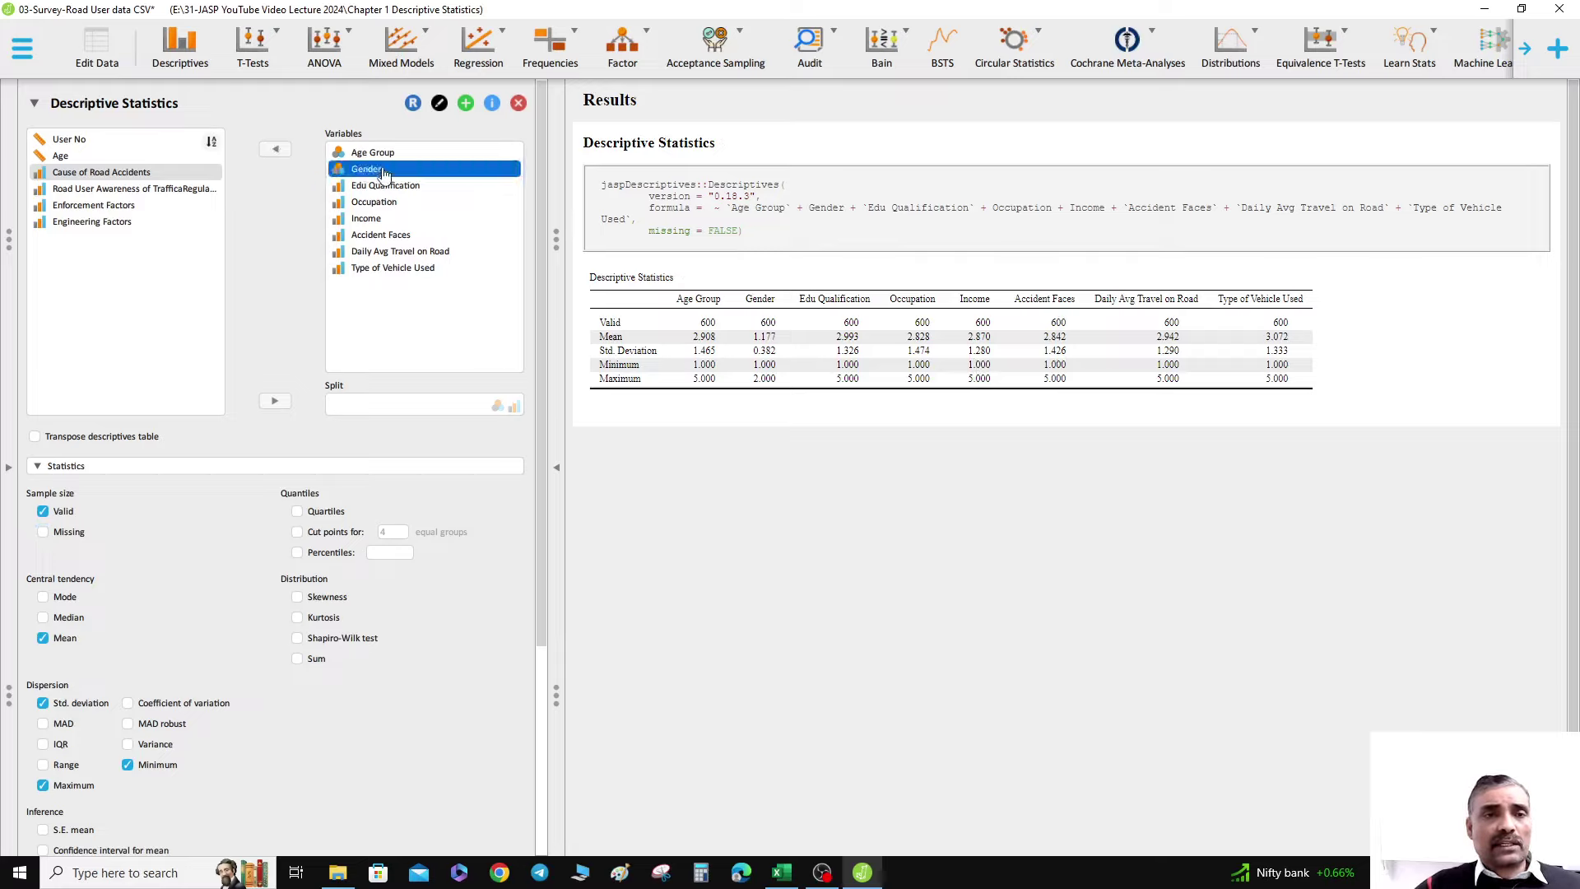
left_click_drag(384, 170, 382, 414)
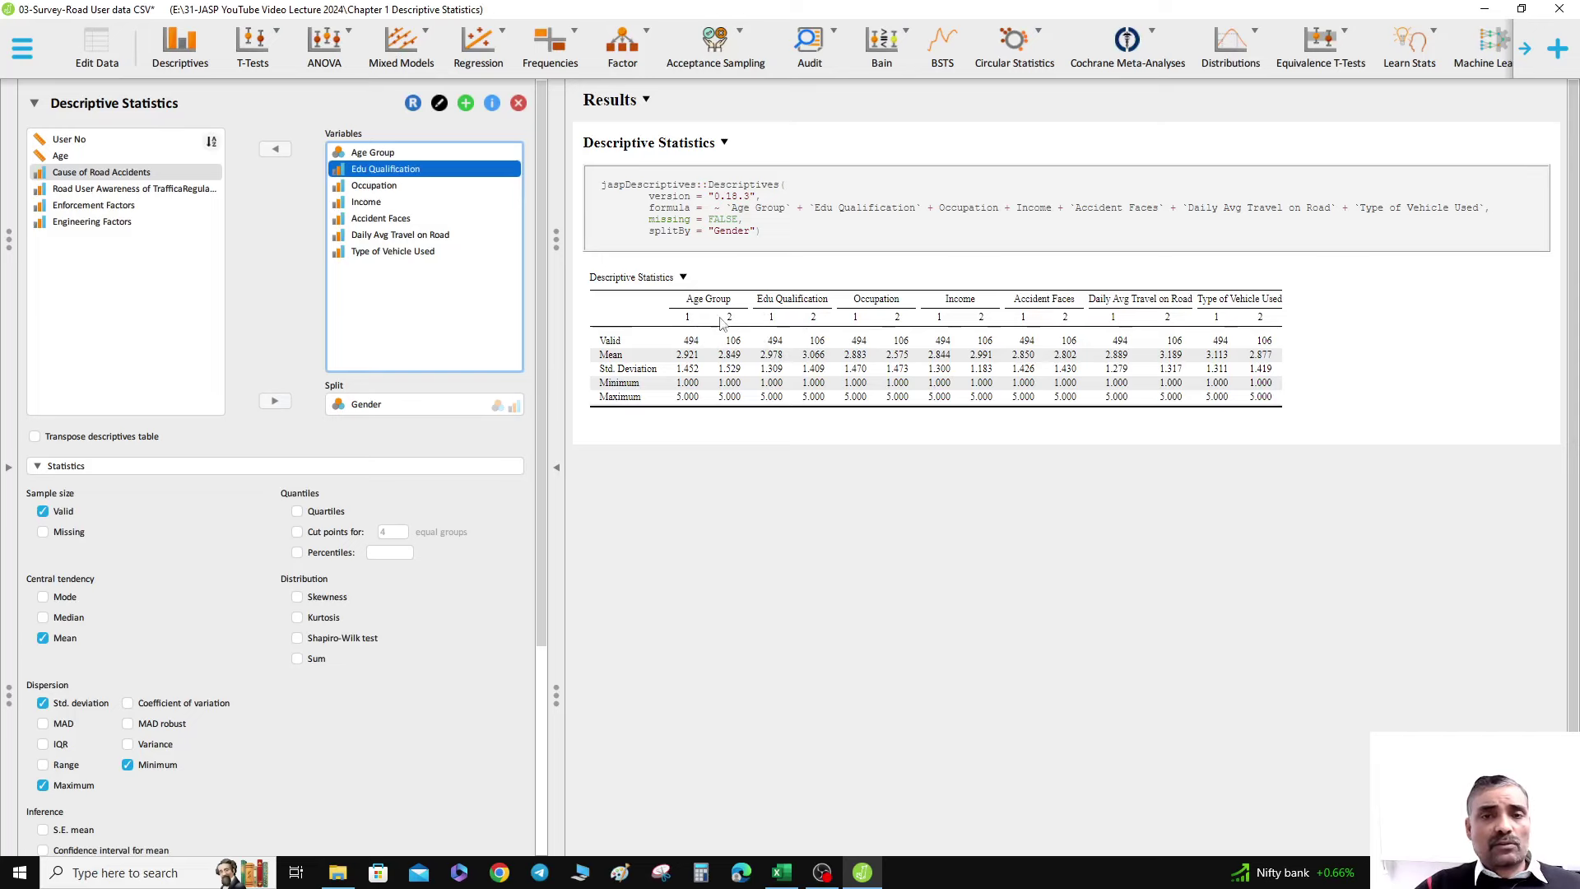
- Check the scale codes for Male and Female on Sheet2 in Excel, and return to JASP
left_click(782, 872)
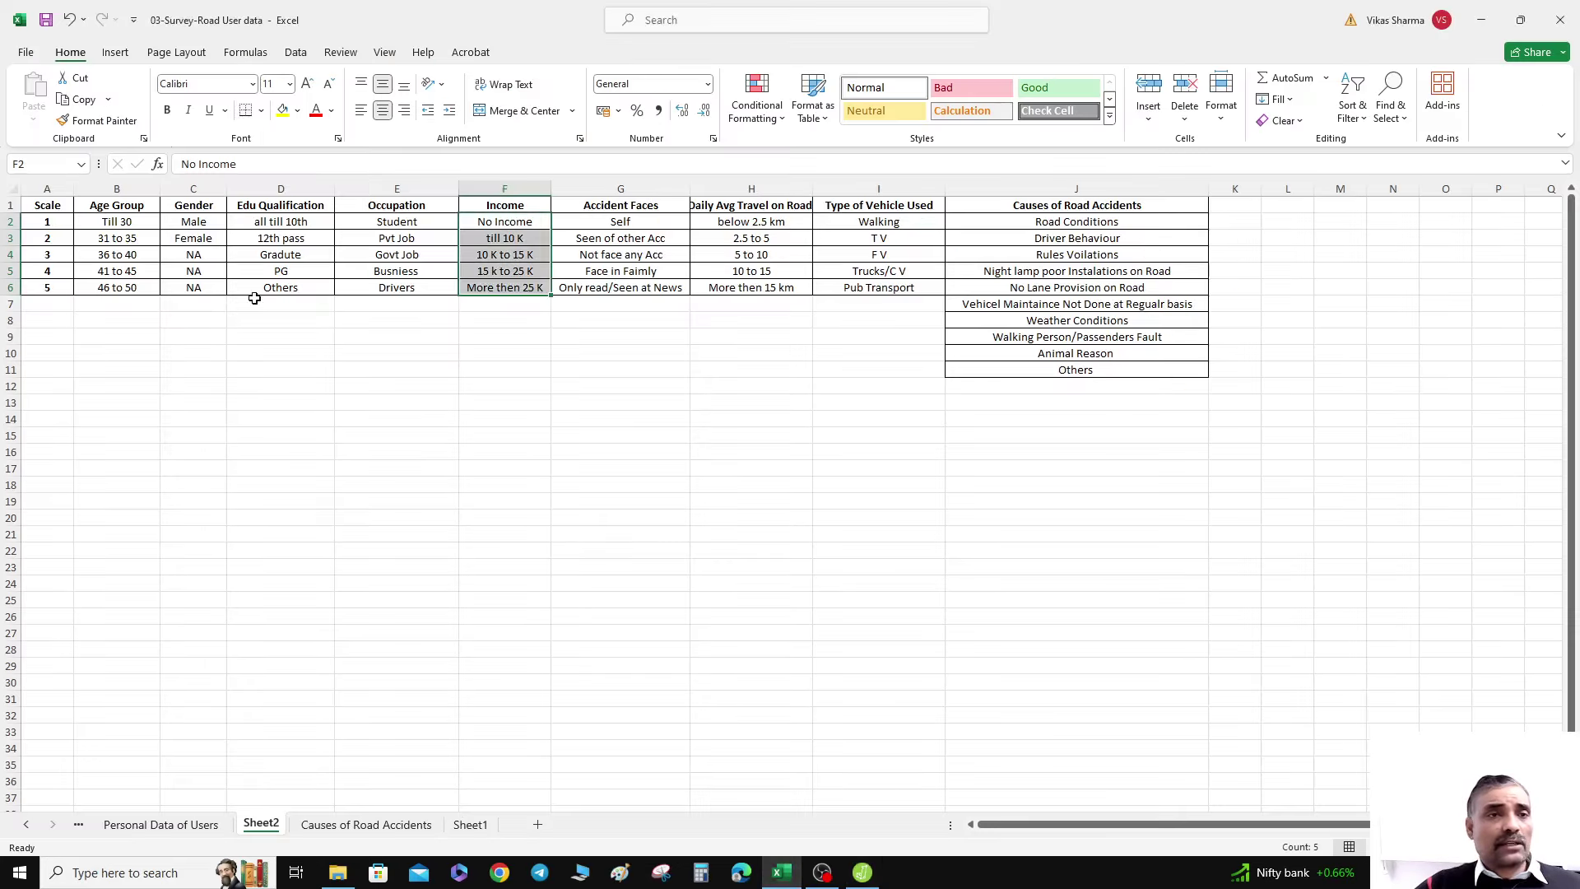
left_click(199, 224)
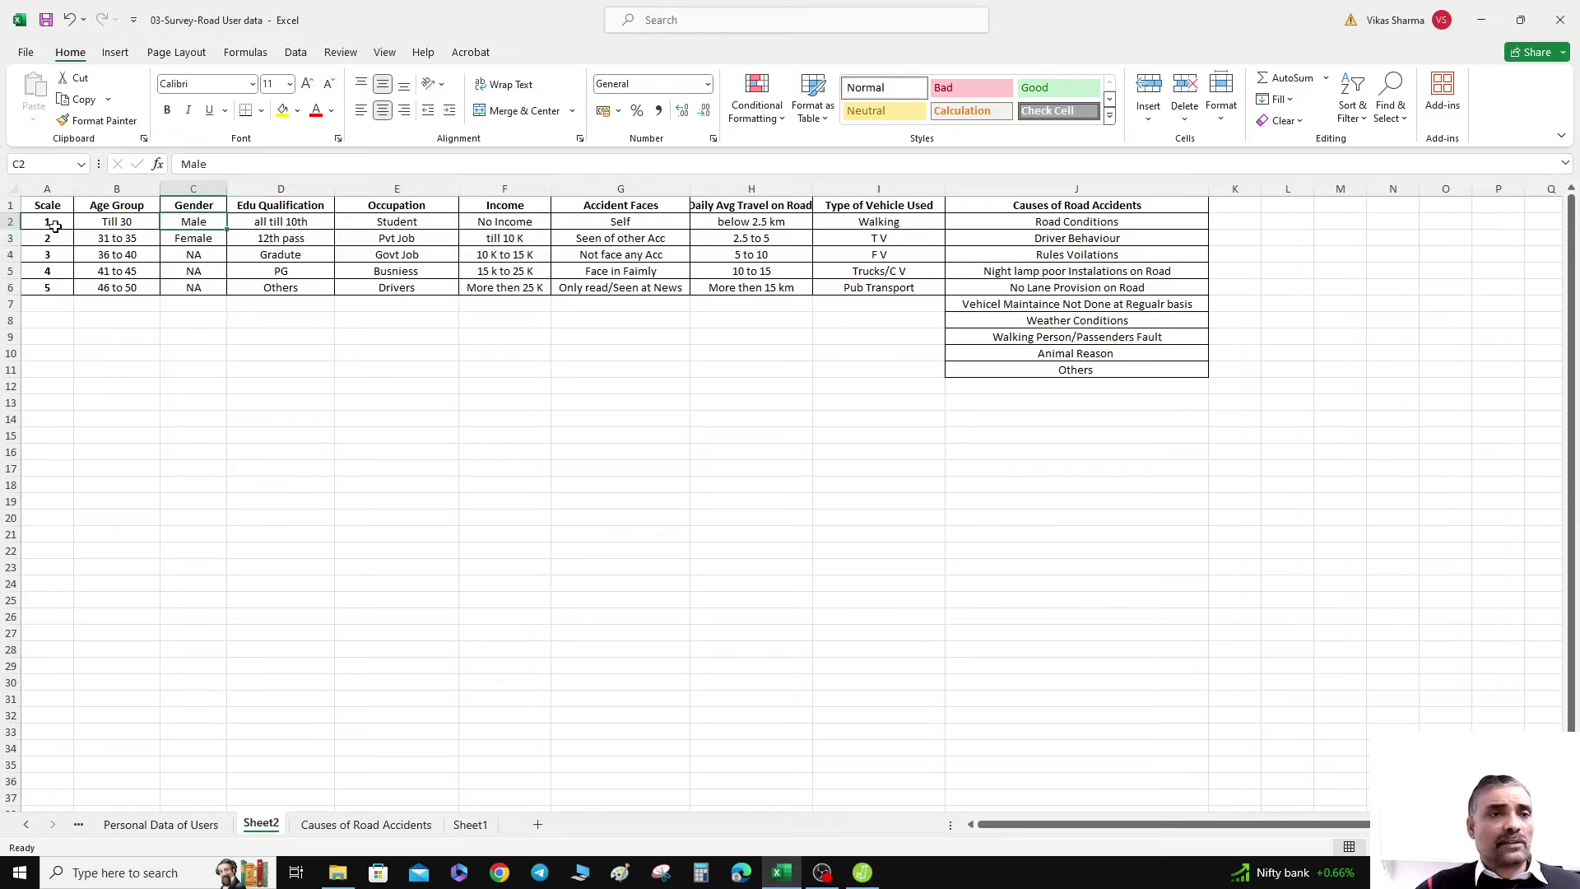
left_click(191, 238)
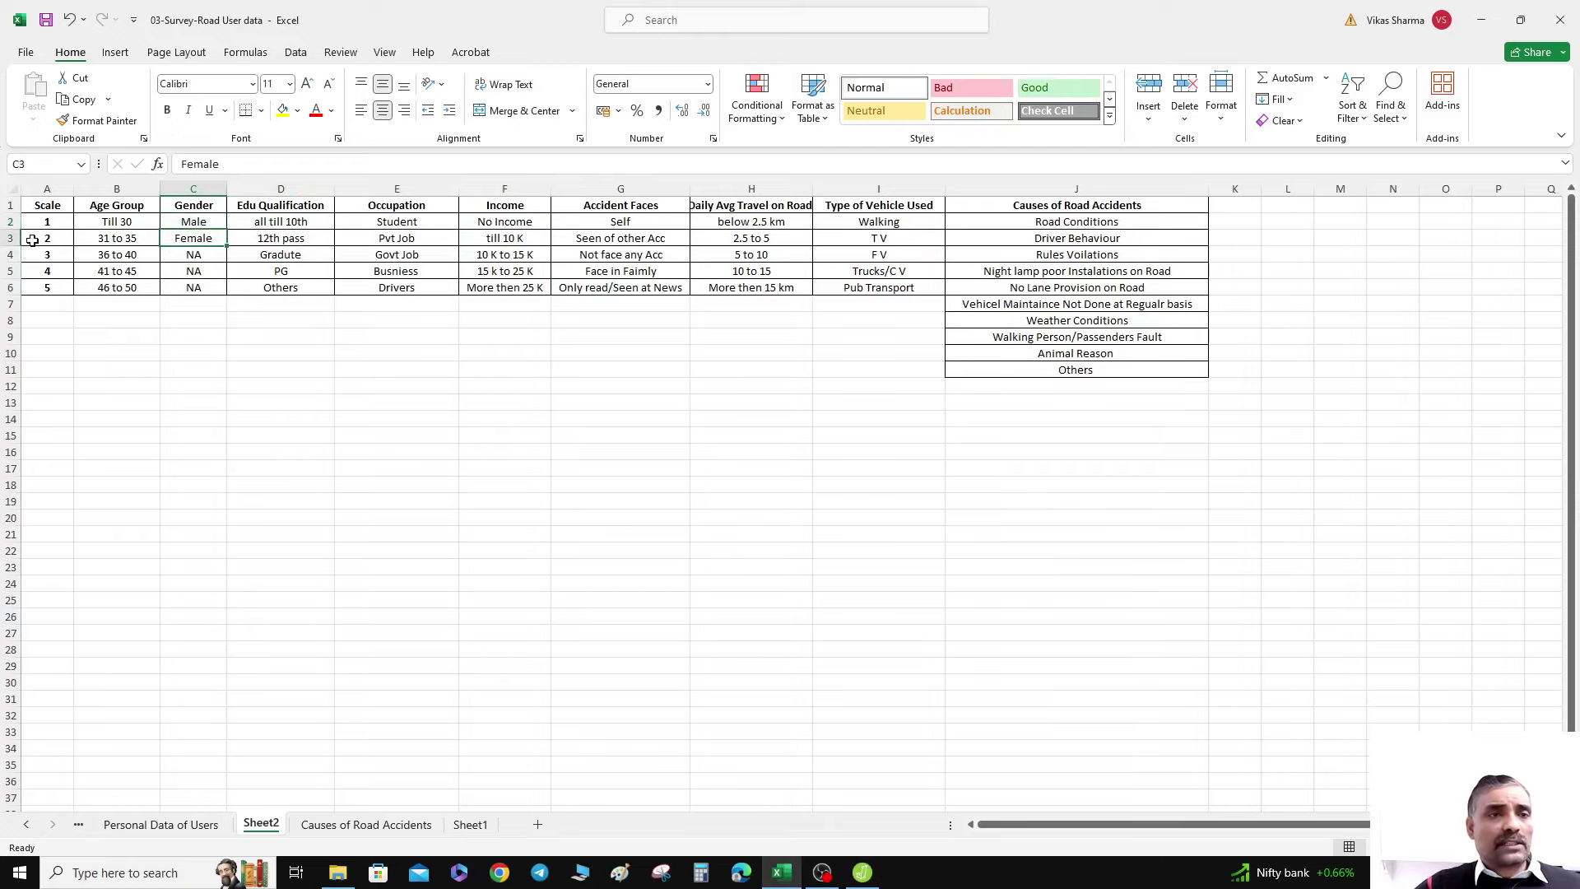
left_click(861, 872)
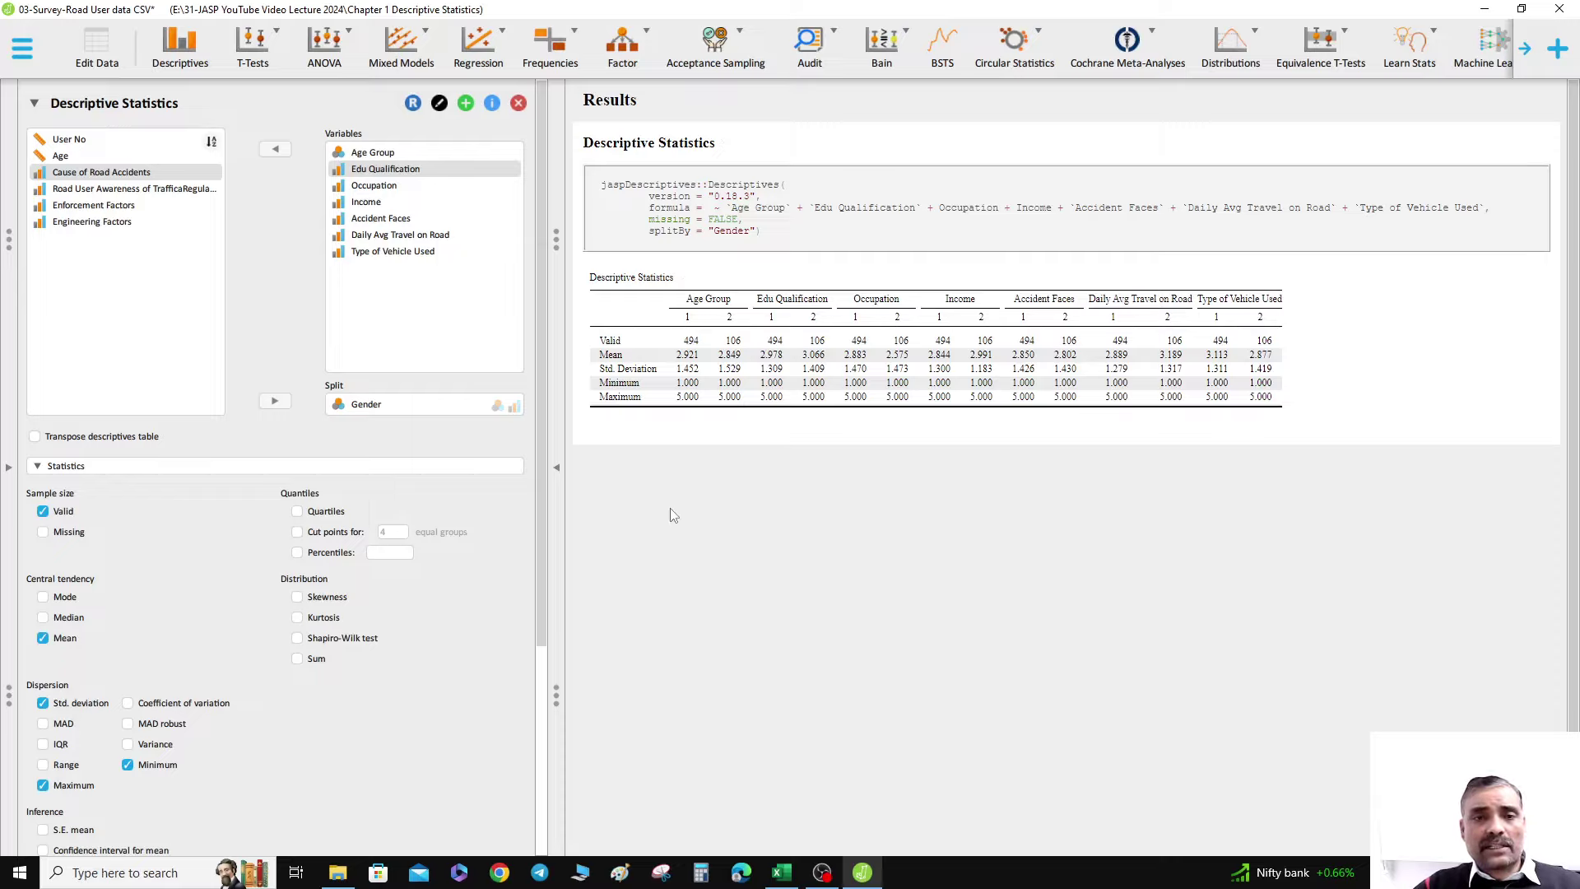
- Transpose the descriptives table and move Gender from the split back to the analysis variables
left_click(34, 437)
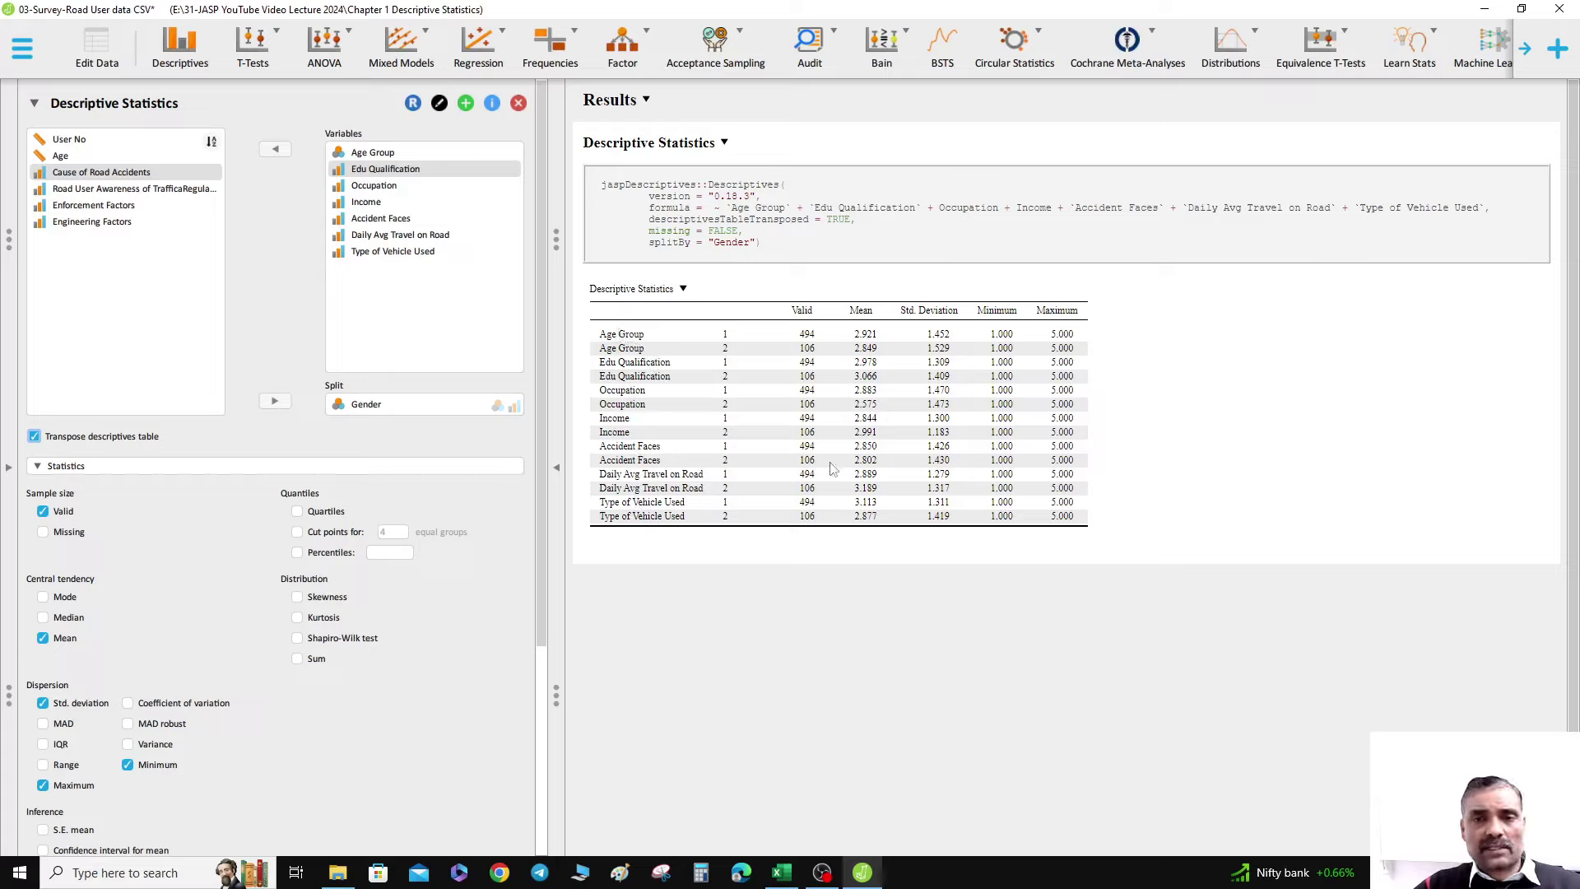
left_click_drag(387, 405, 388, 289)
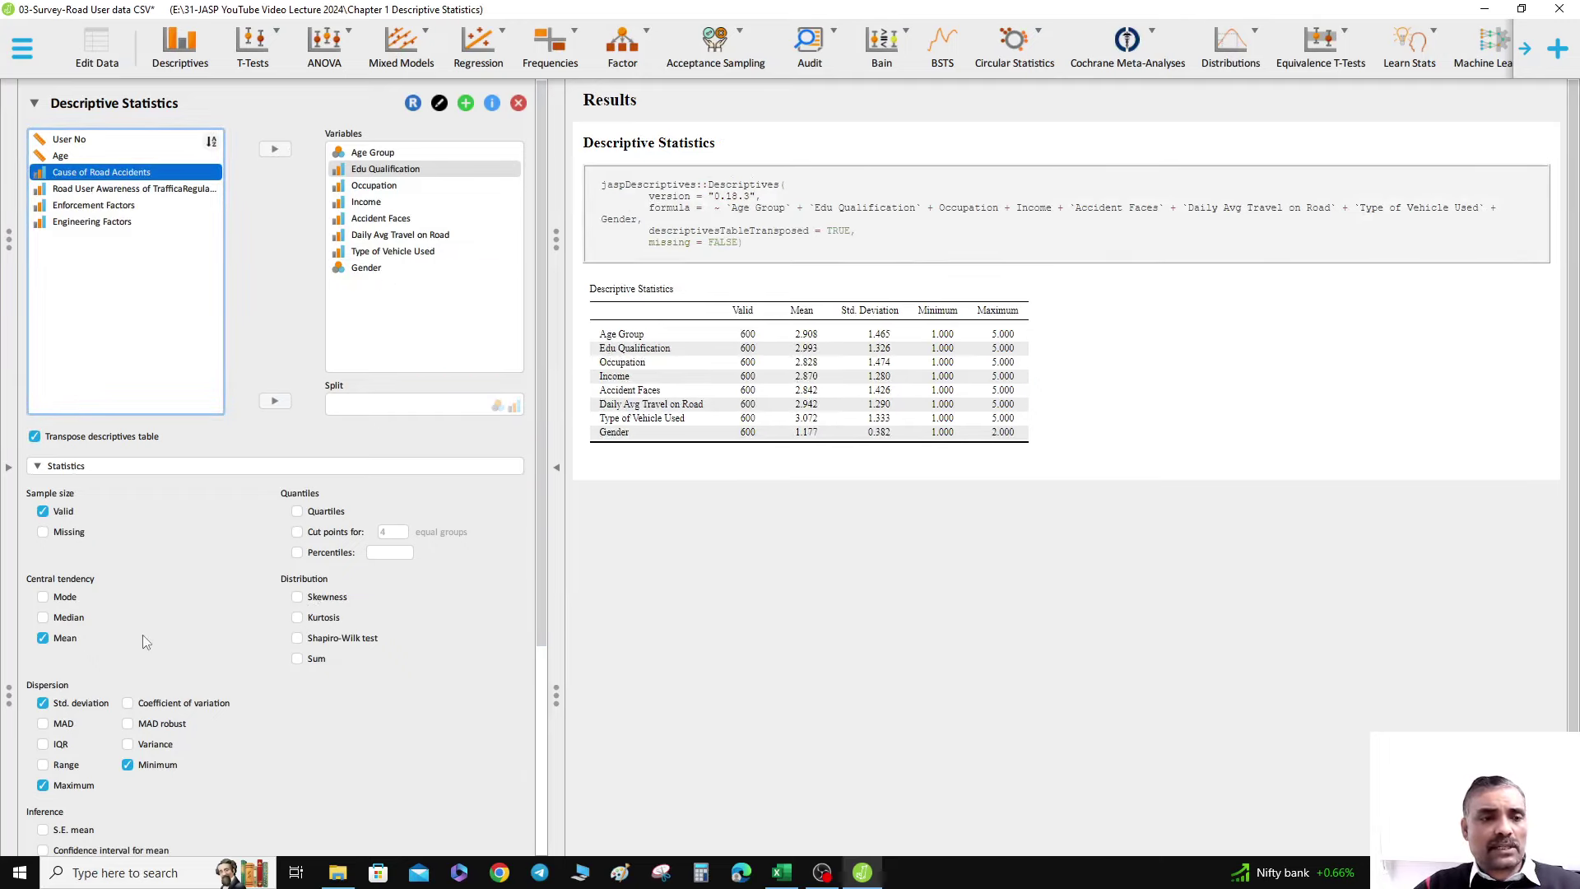
- Add the 95% confidence interval for the mean, keeping the T model method, and collapse the Statistics options
scroll(141, 634, "down", 5)
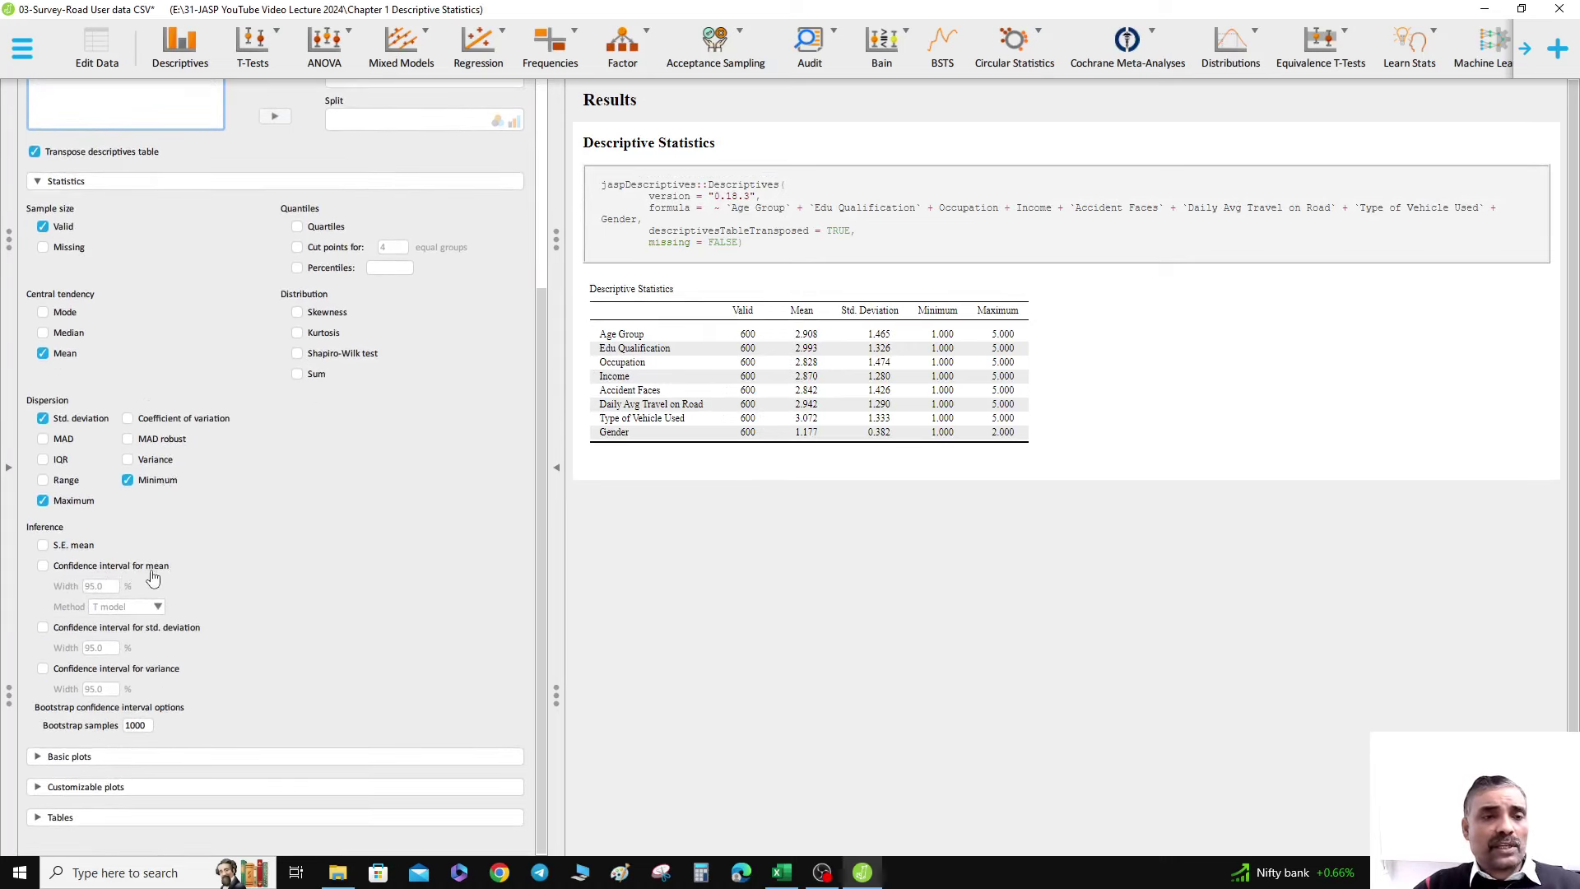
left_click(42, 565)
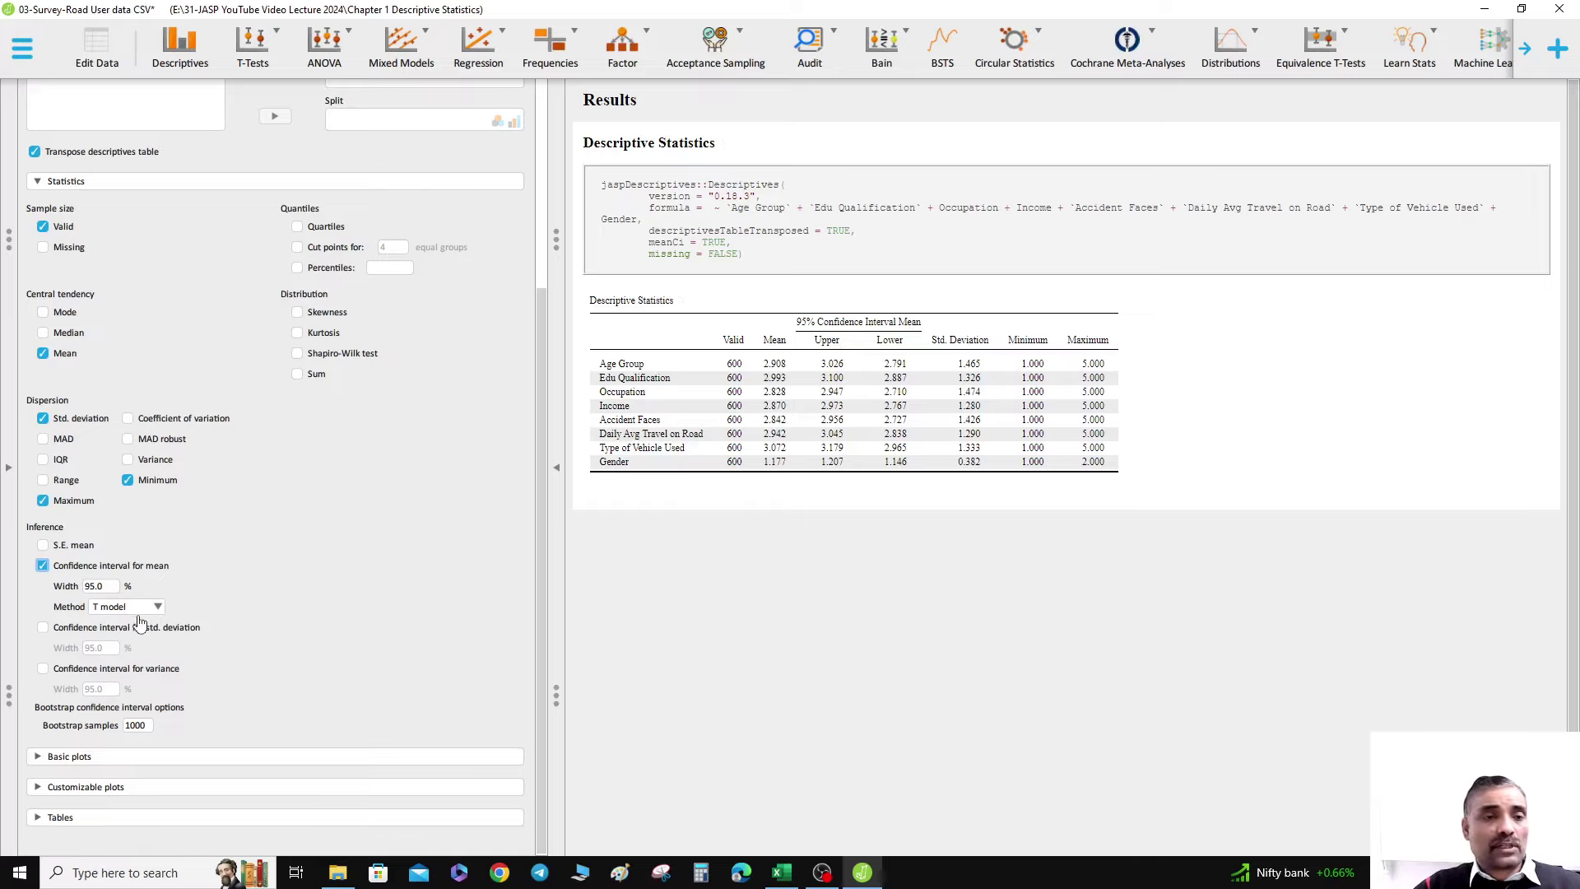
left_click(115, 607)
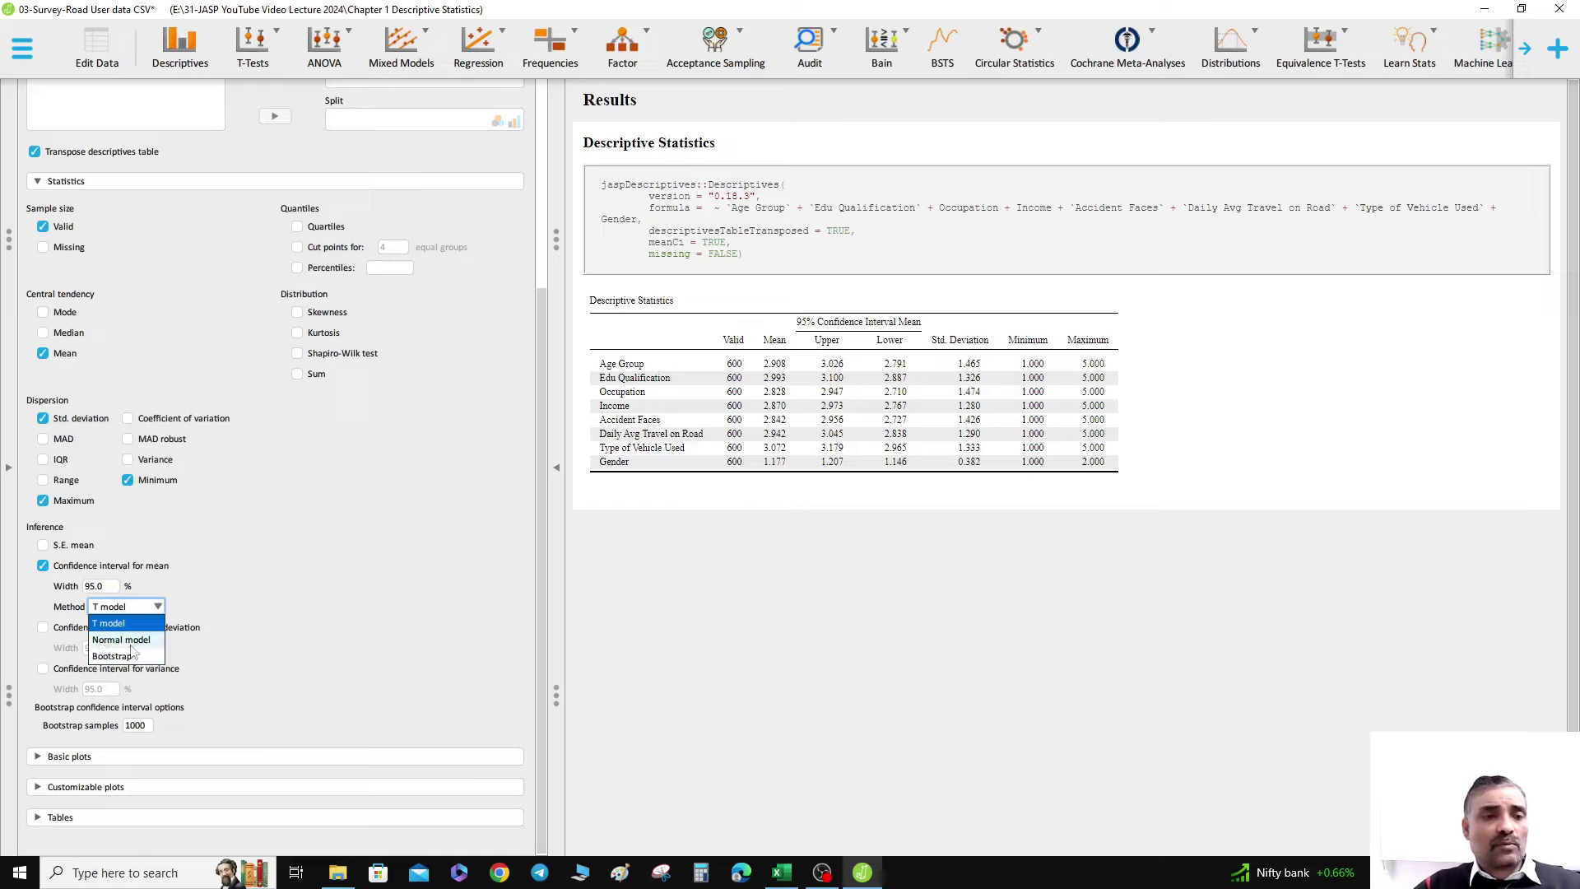
left_click(302, 574)
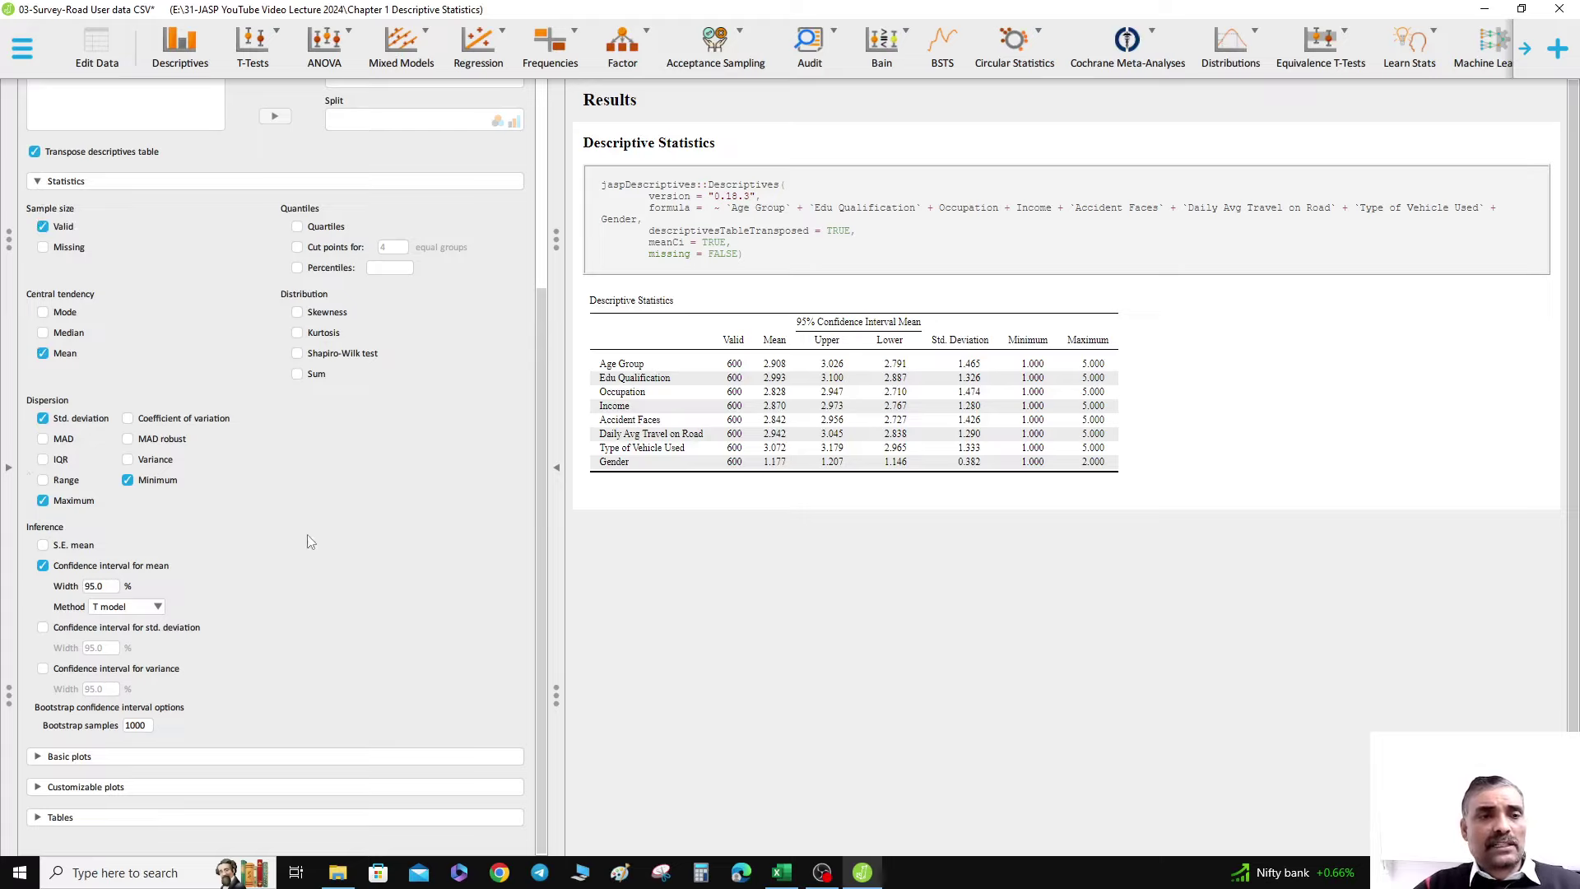
left_click(43, 182)
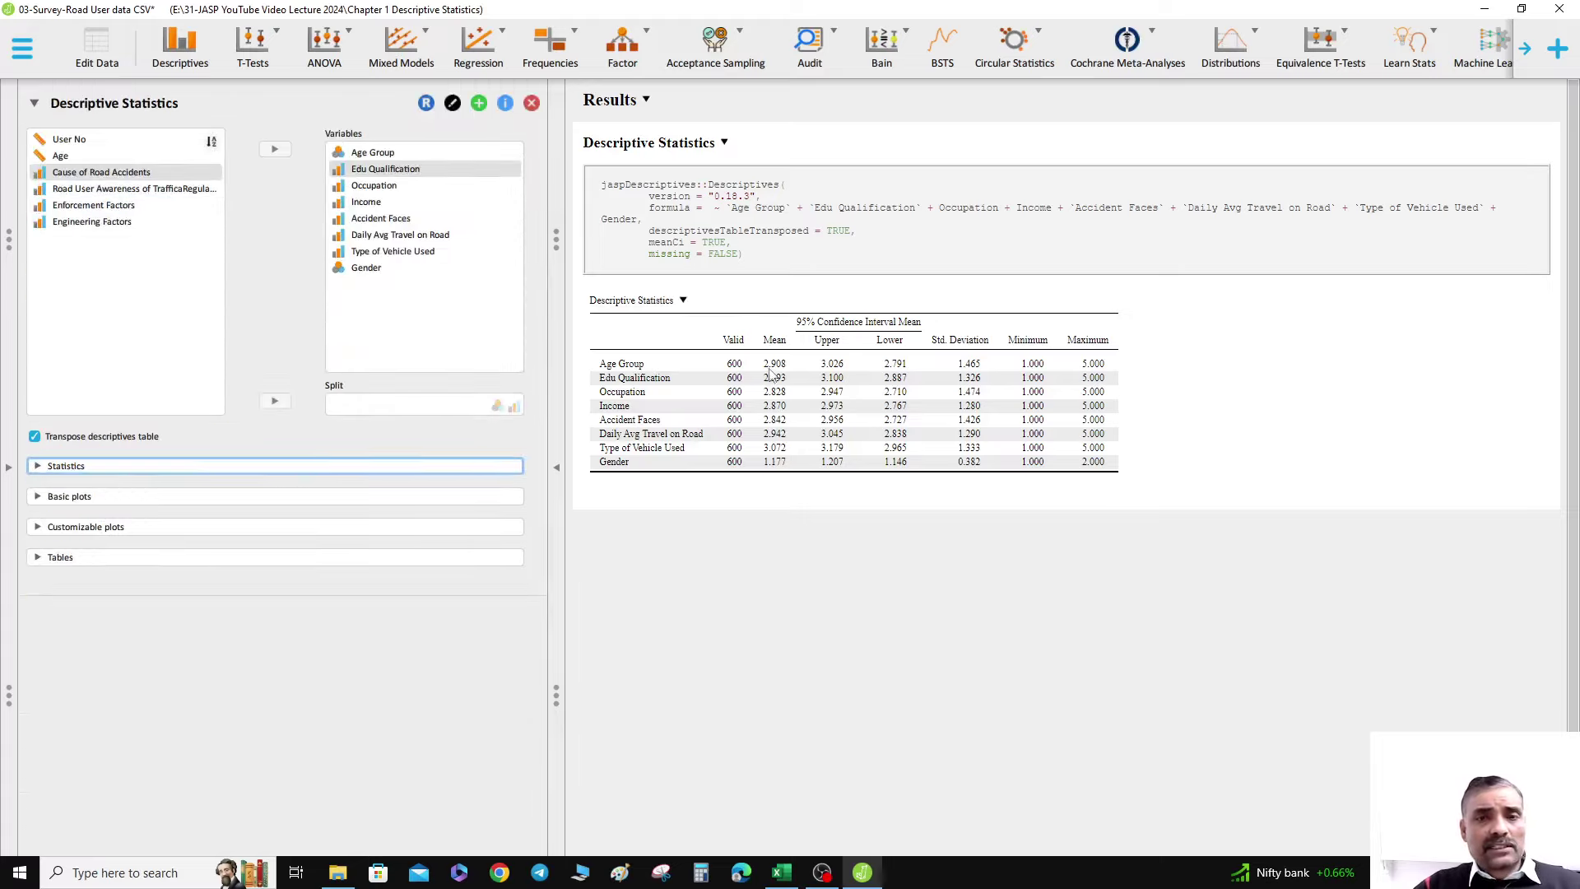
- Add pie charts for the selected variables from the basic plots
left_click(37, 497)
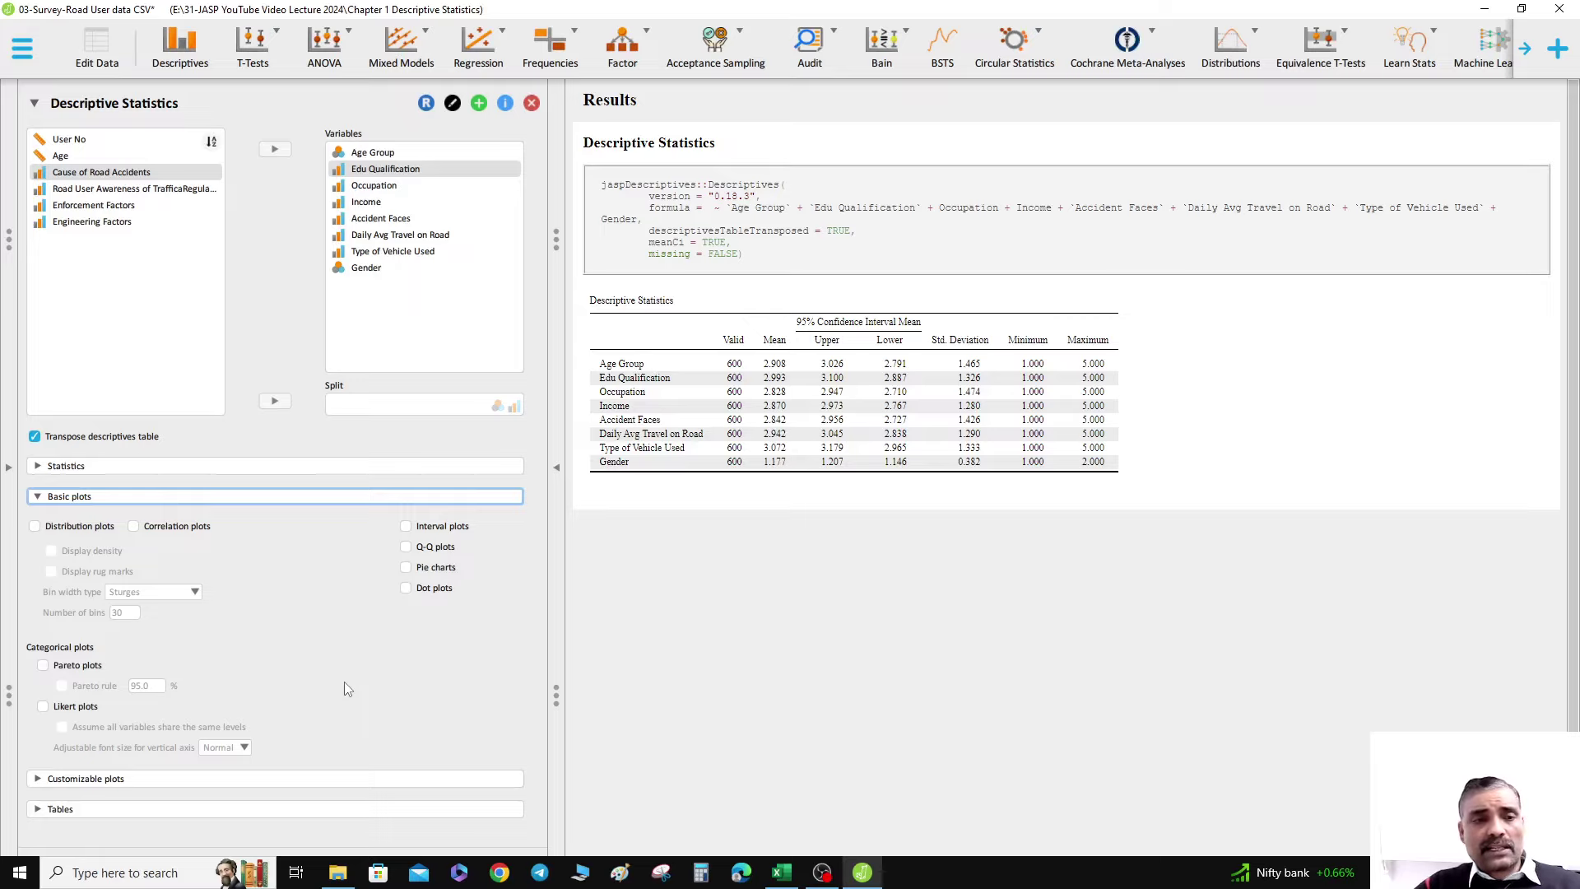
left_click(406, 568)
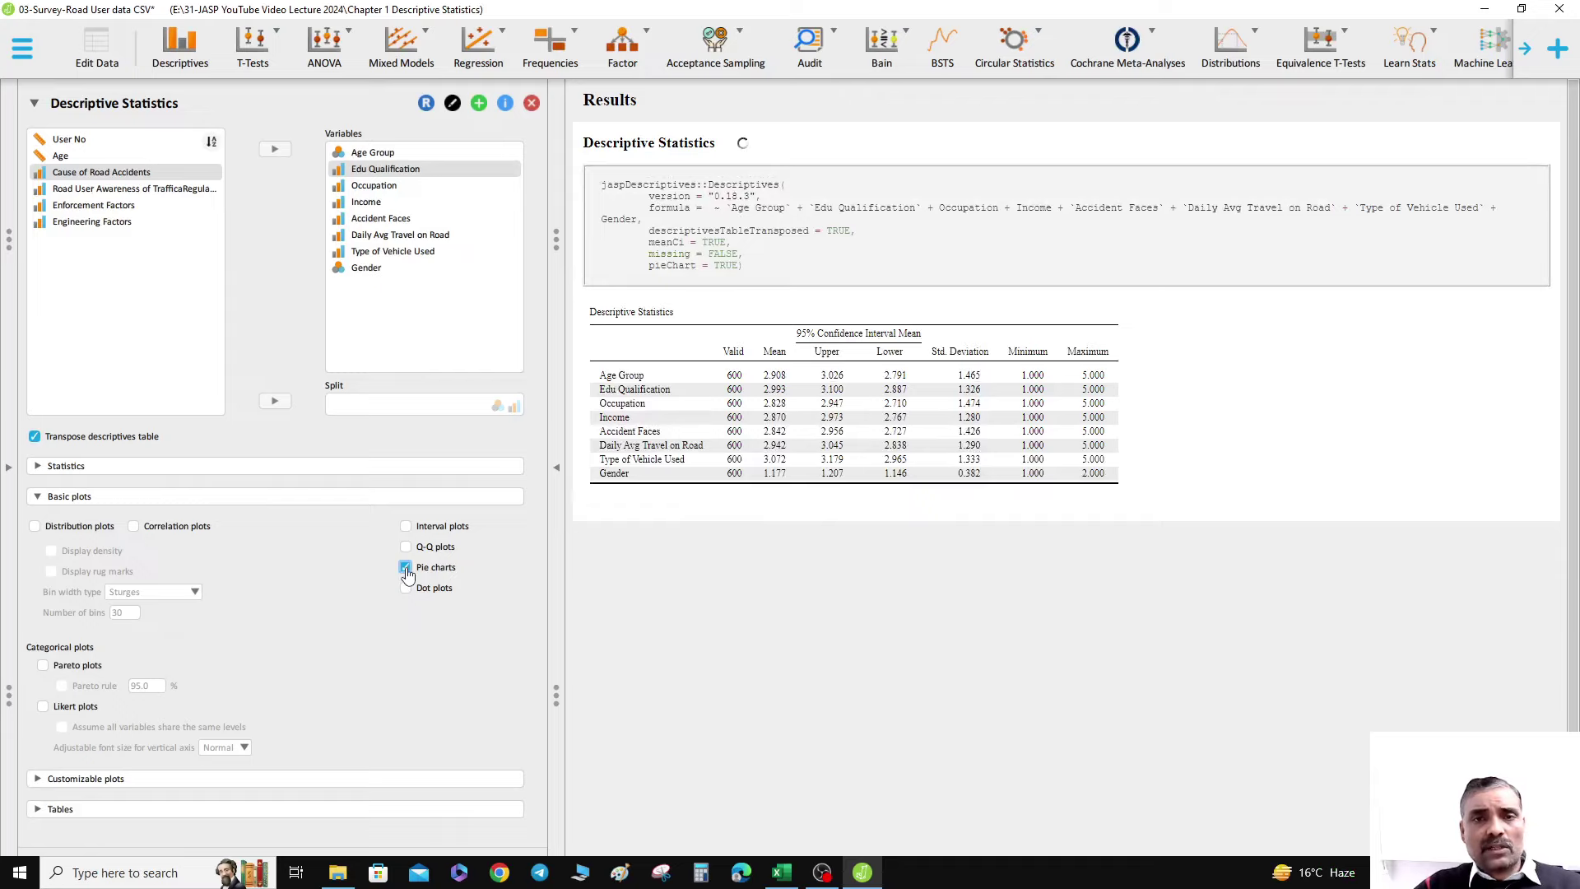
- Look through the pie charts of all selected variables and replace them with distribution plots
scroll(1050, 626, "down", 2)
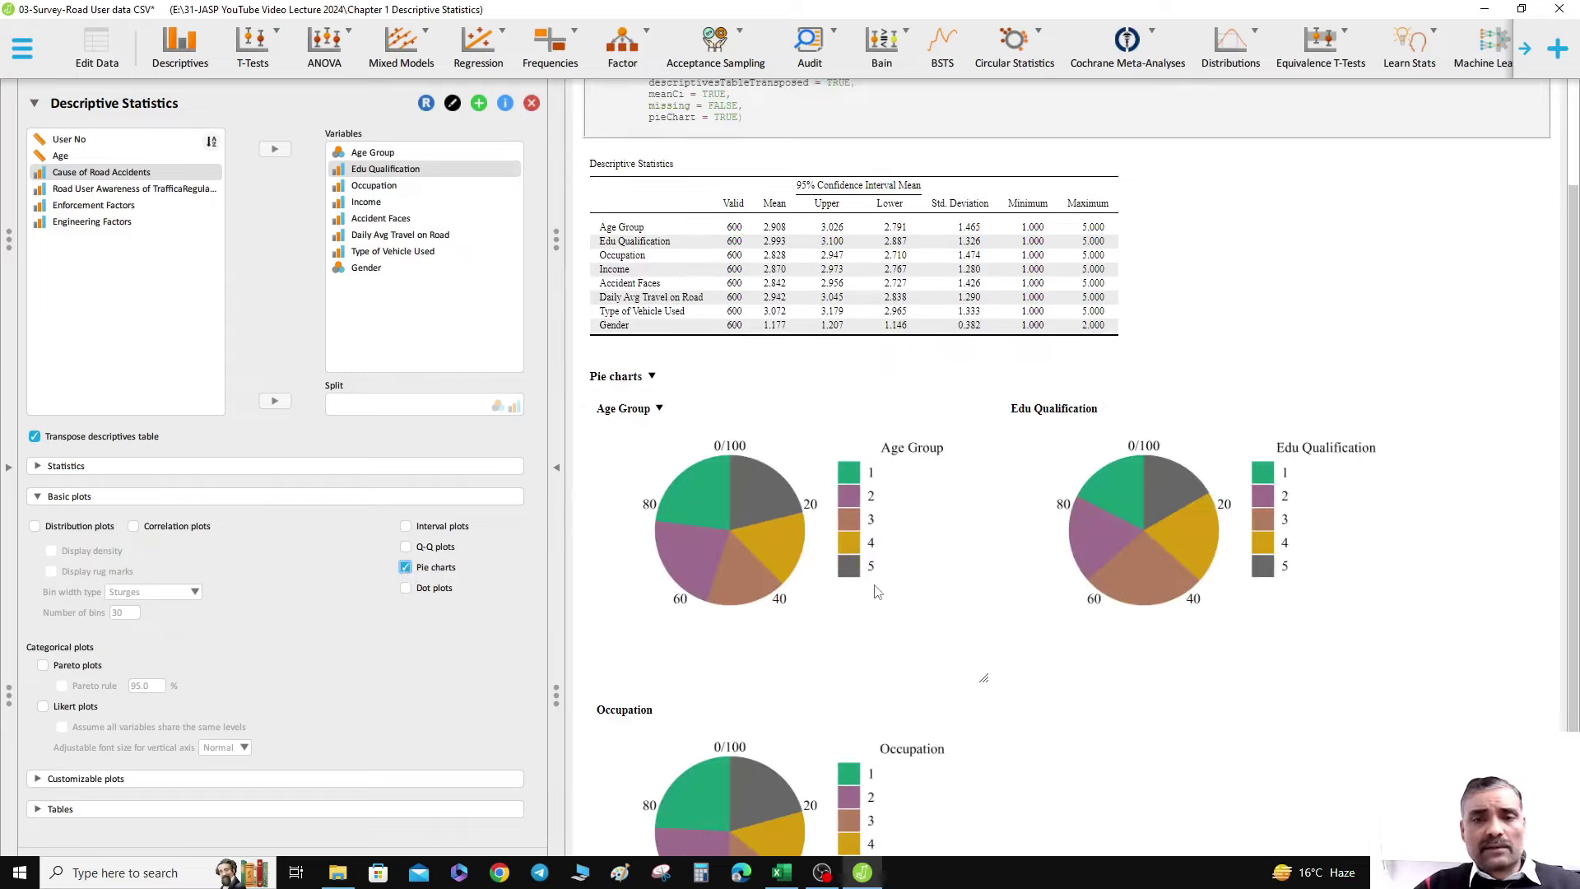
scroll(878, 592, "down", 2)
scroll(927, 576, "down", 6)
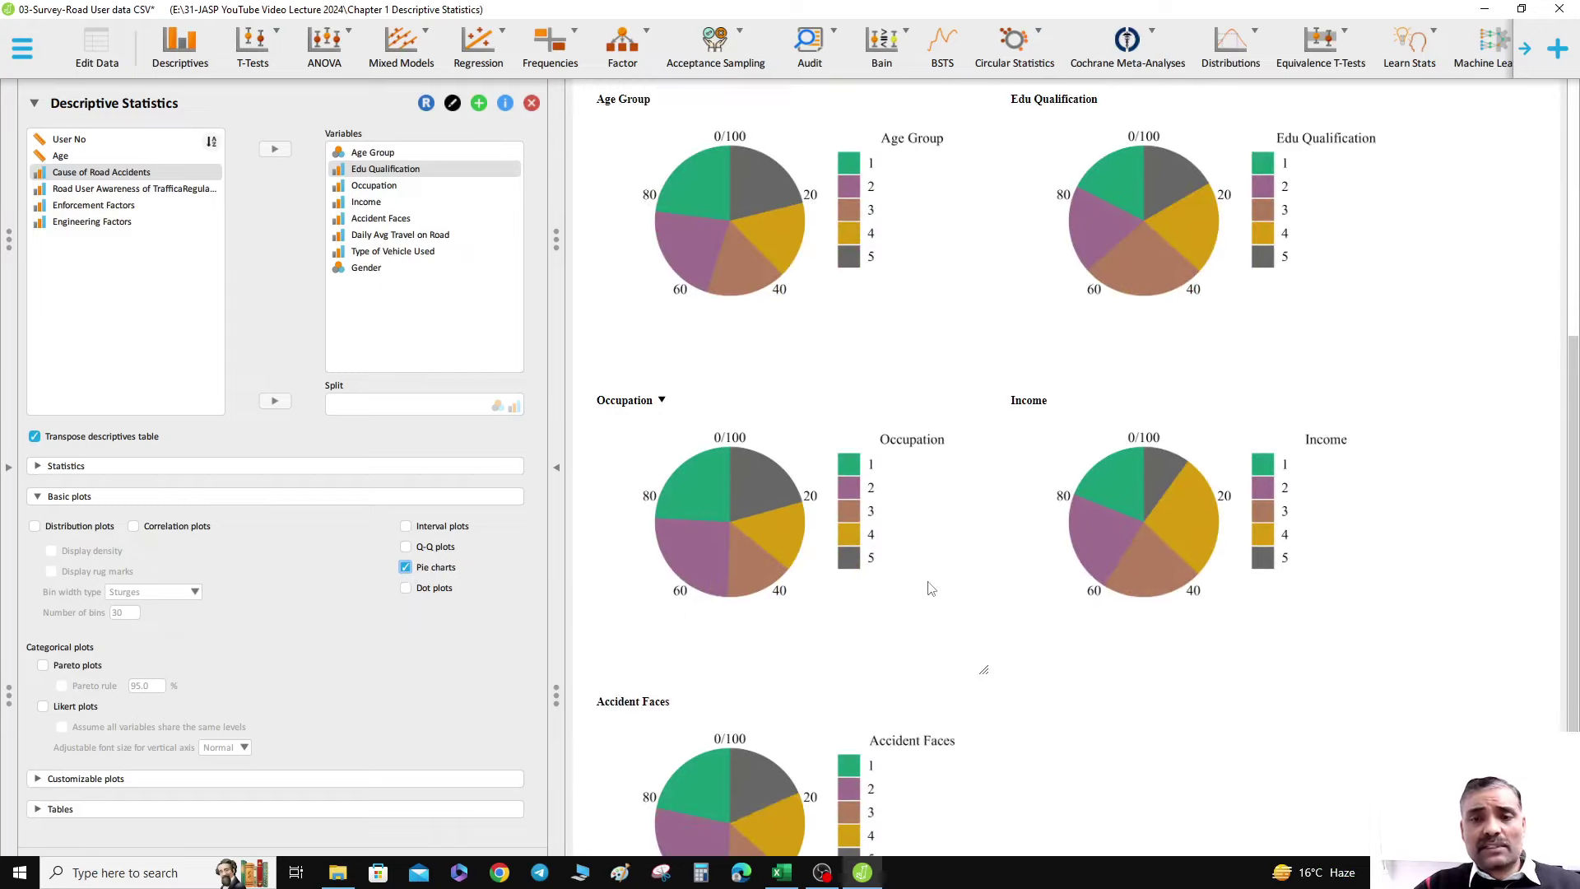
scroll(931, 594, "down", 1)
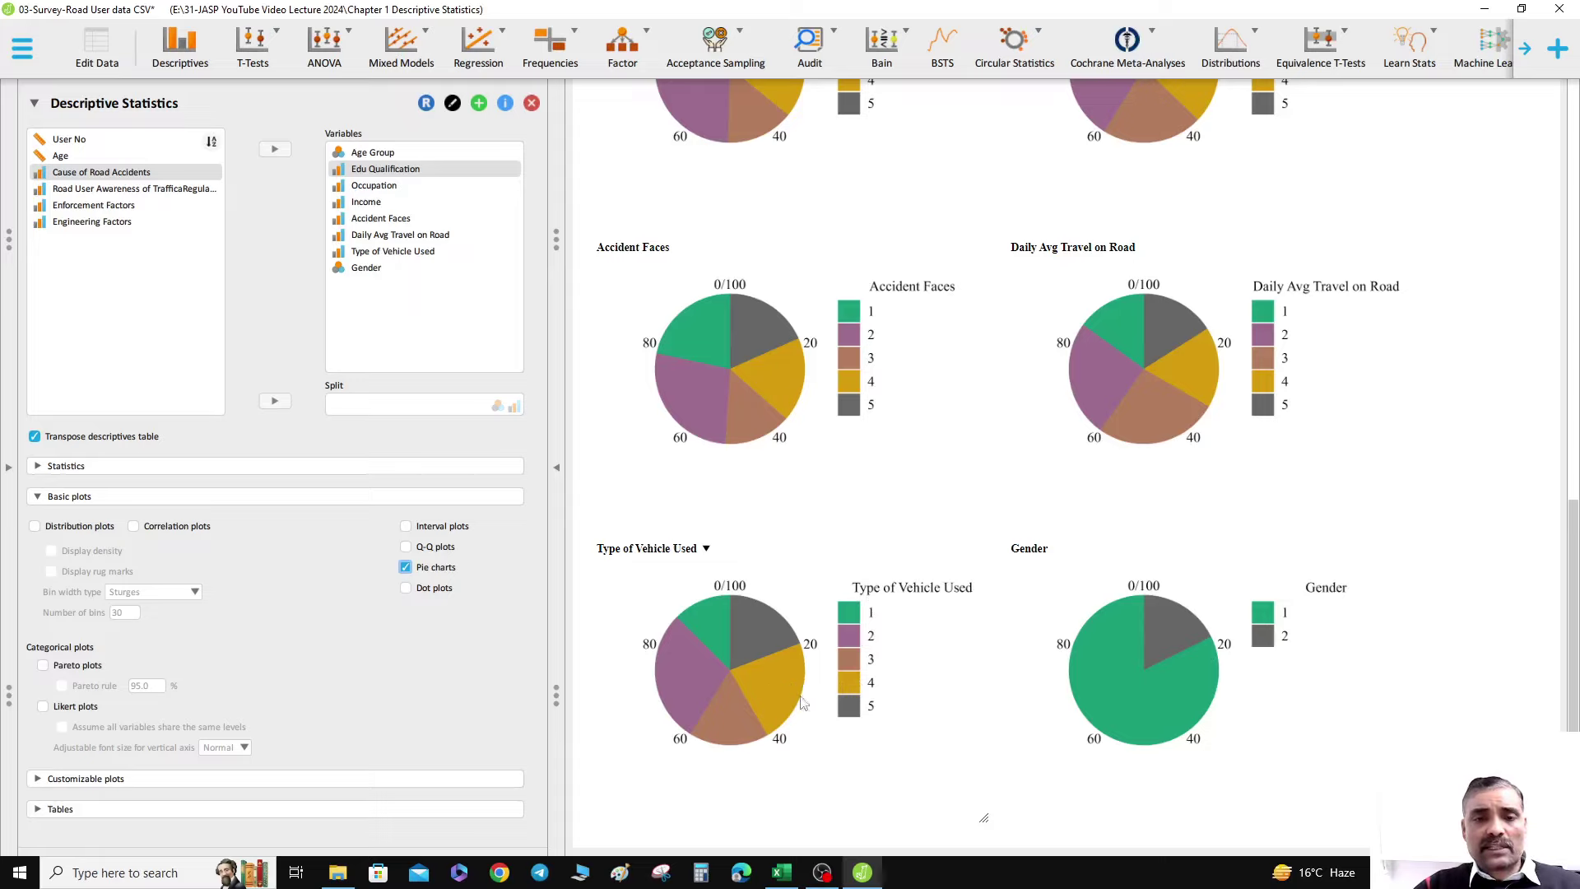
scroll(943, 523, "up", 2)
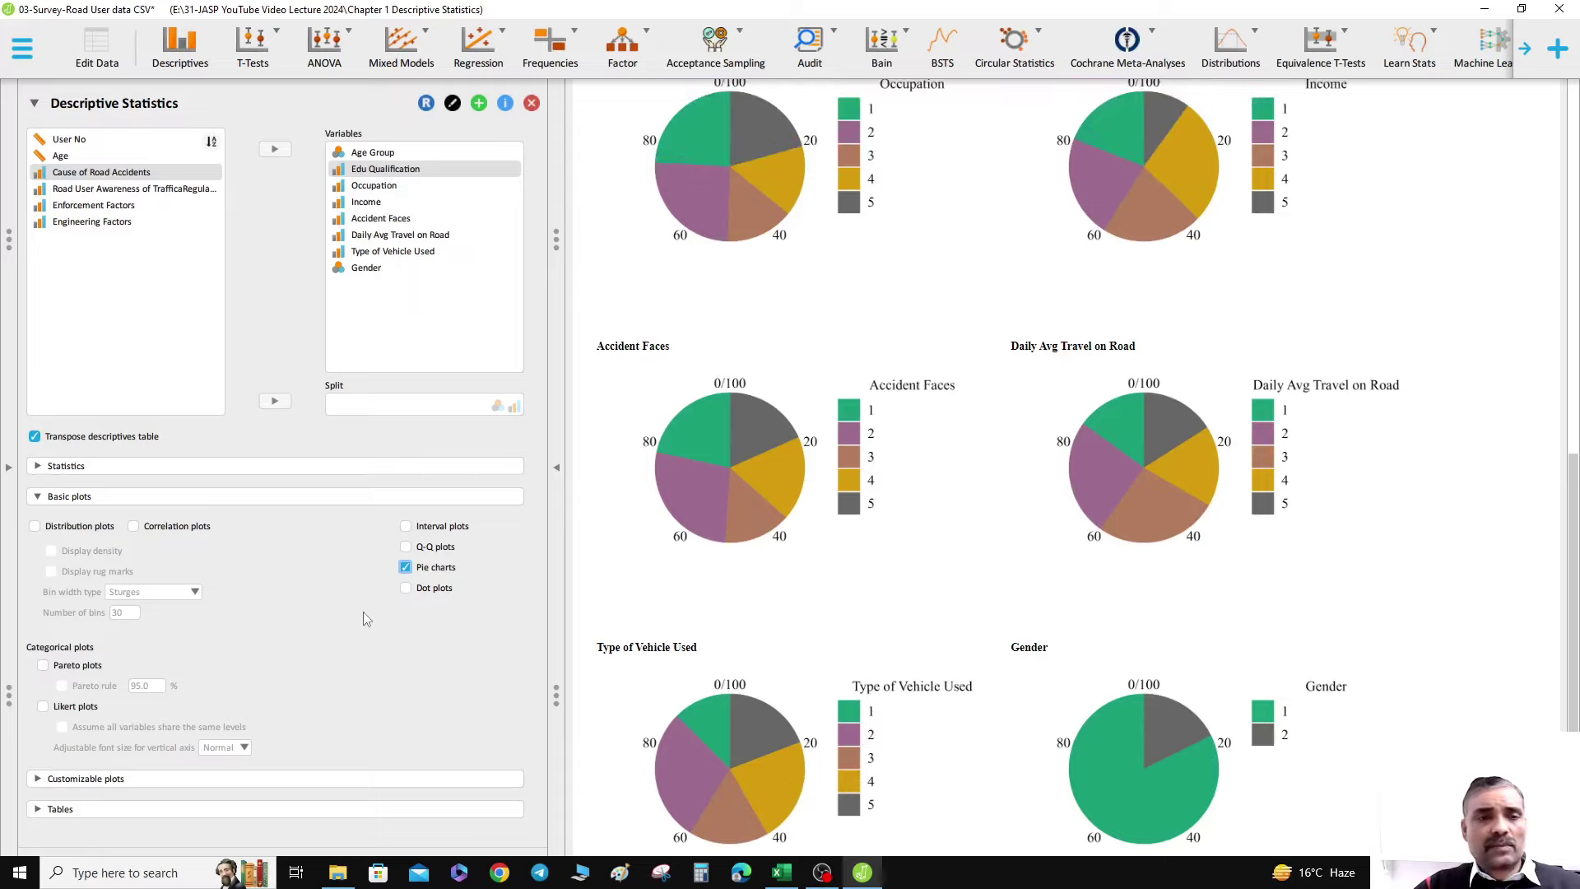
left_click(407, 570)
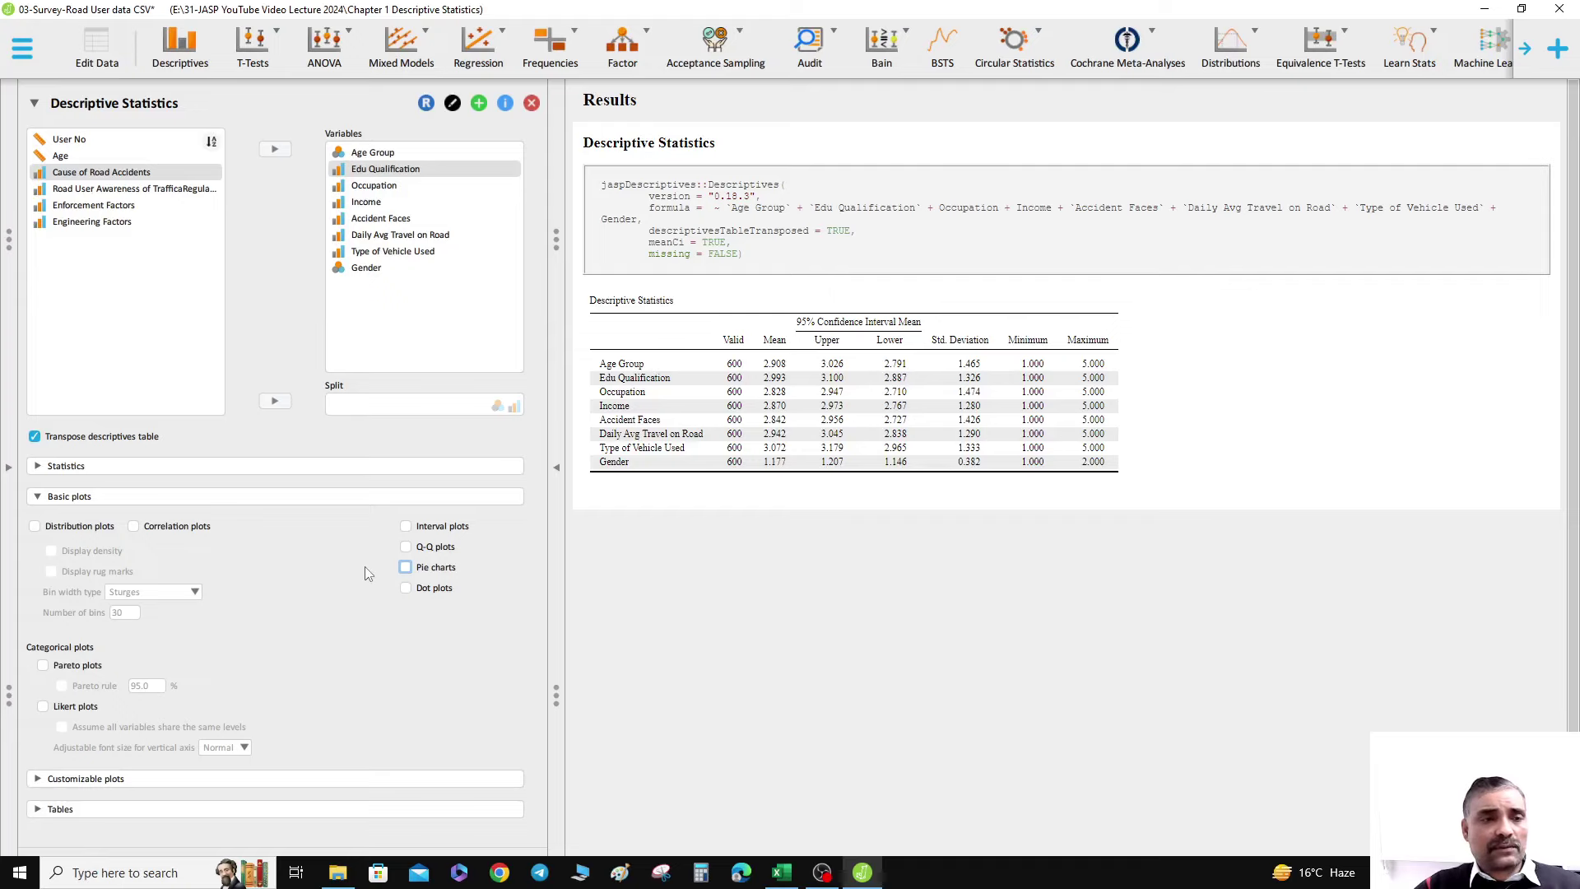
left_click(34, 527)
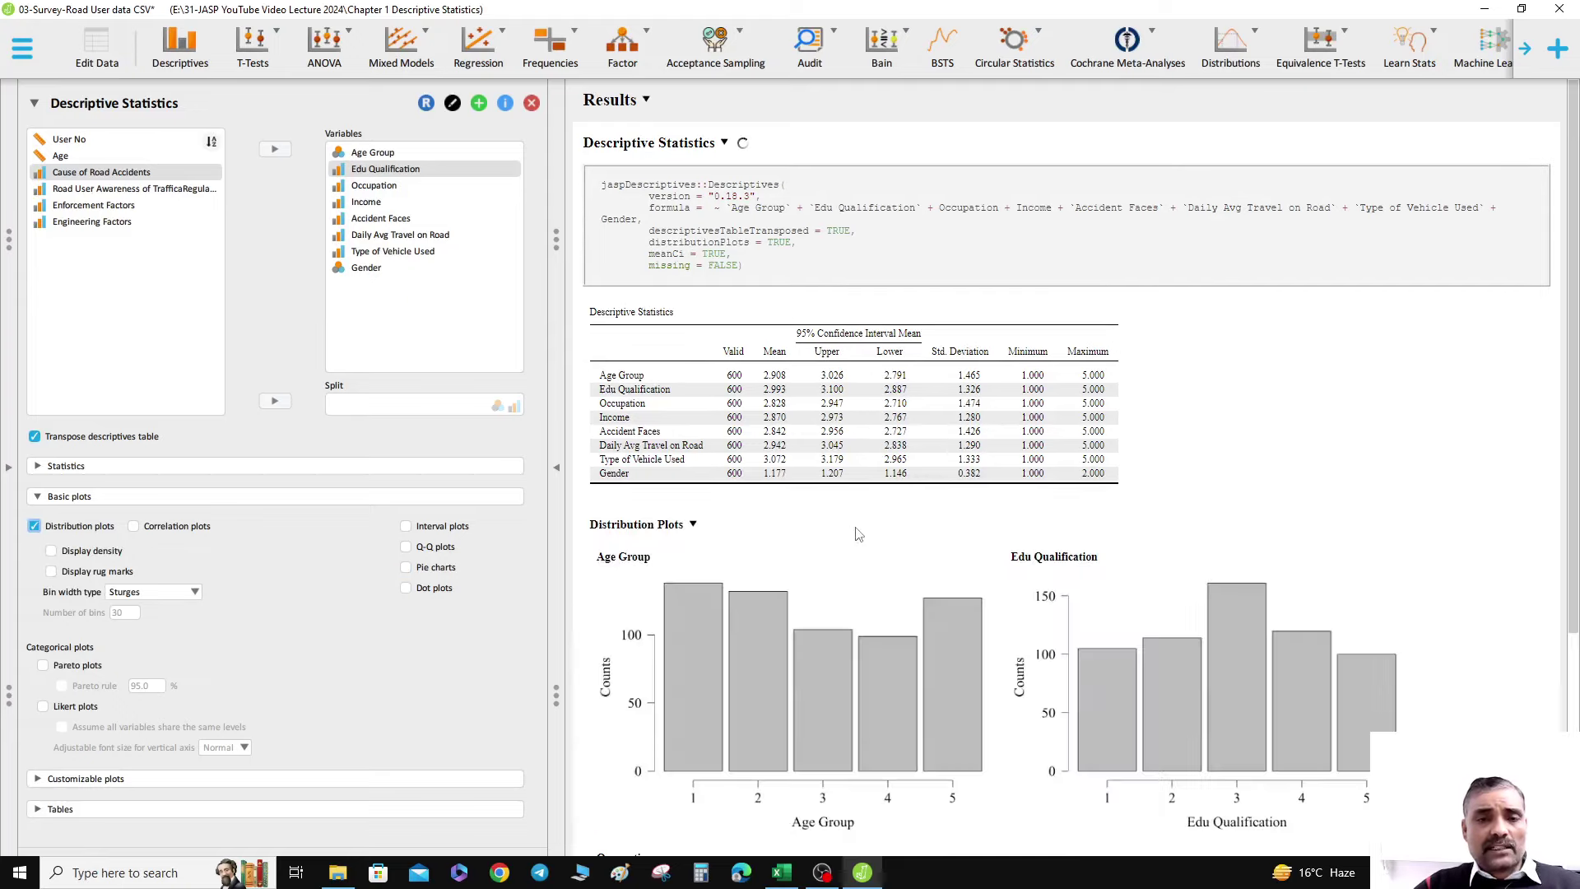
scroll(853, 531, "down", 3)
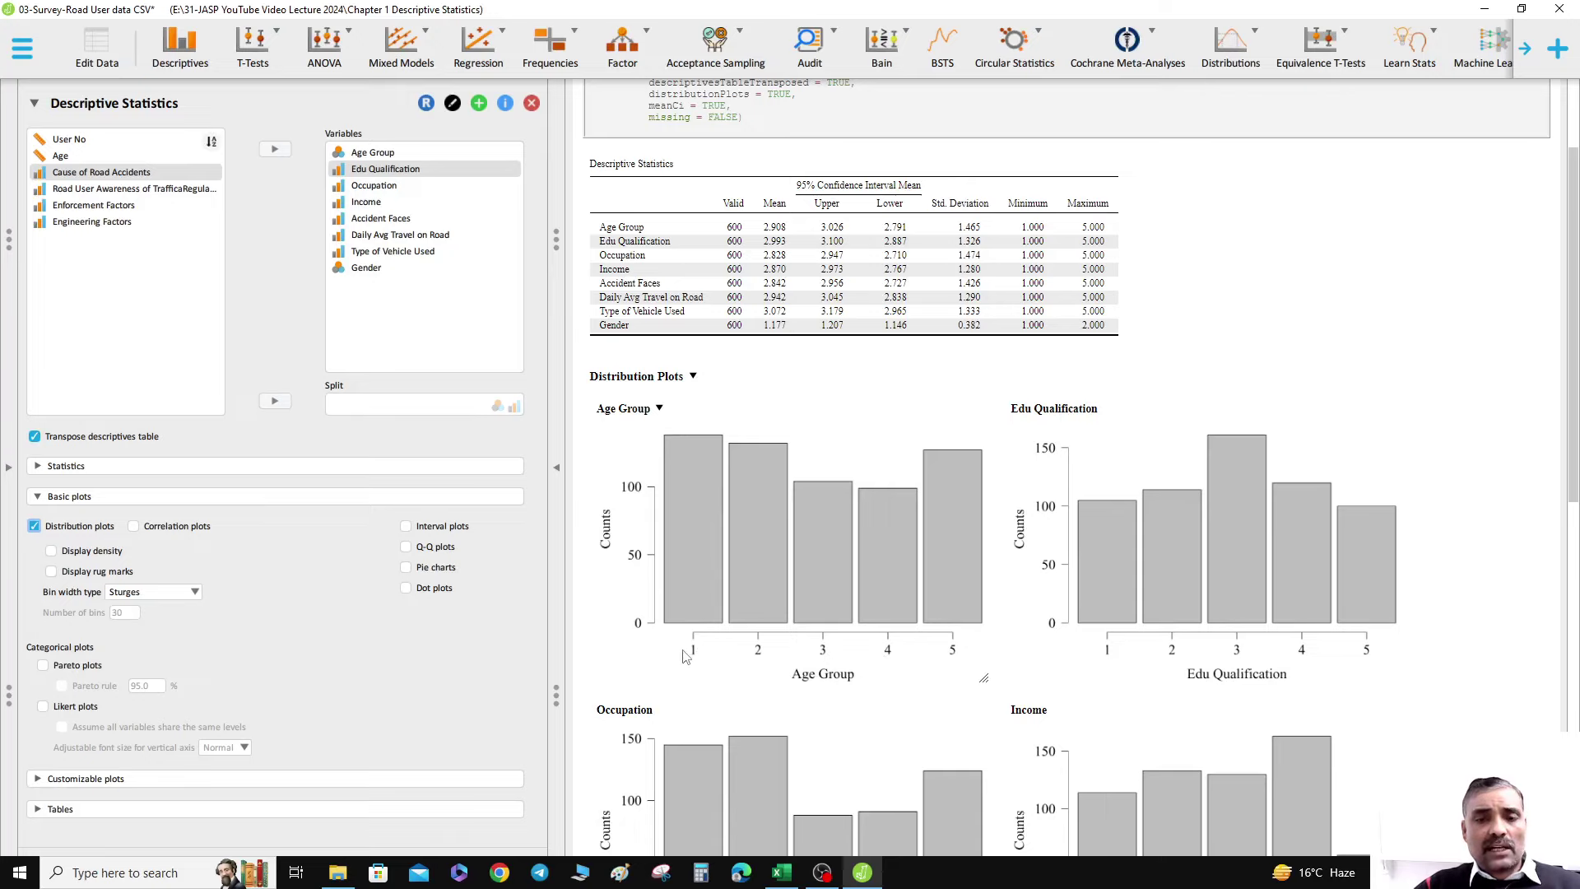
- Check the Age Group scale codes on Sheet2 in Excel, return to JASP, and compare them with the distribution plots
left_click(782, 873)
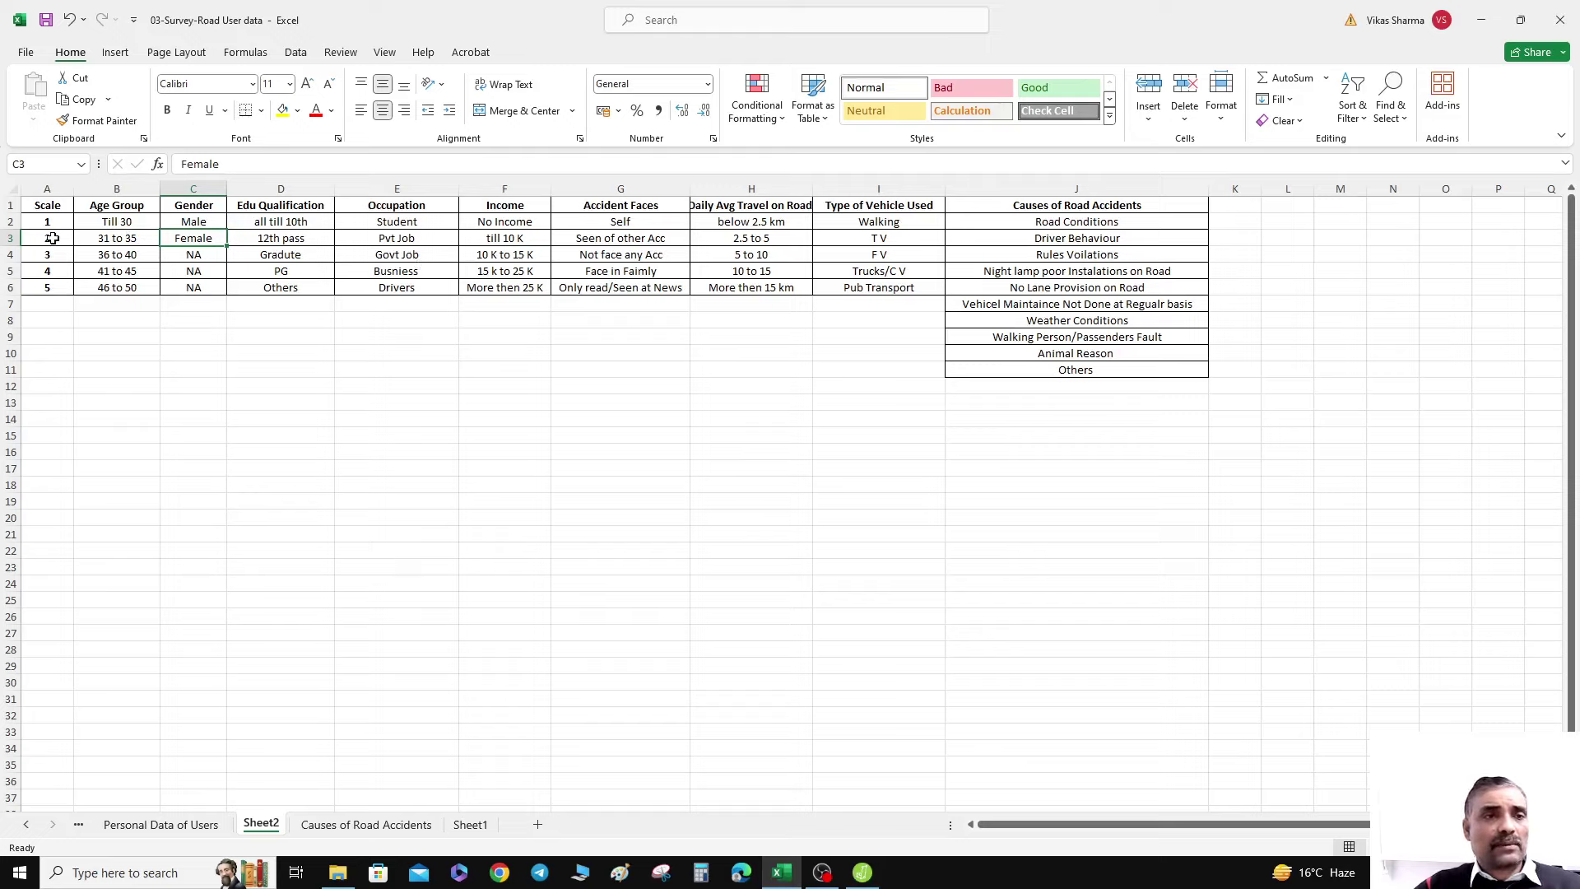
left_click(862, 872)
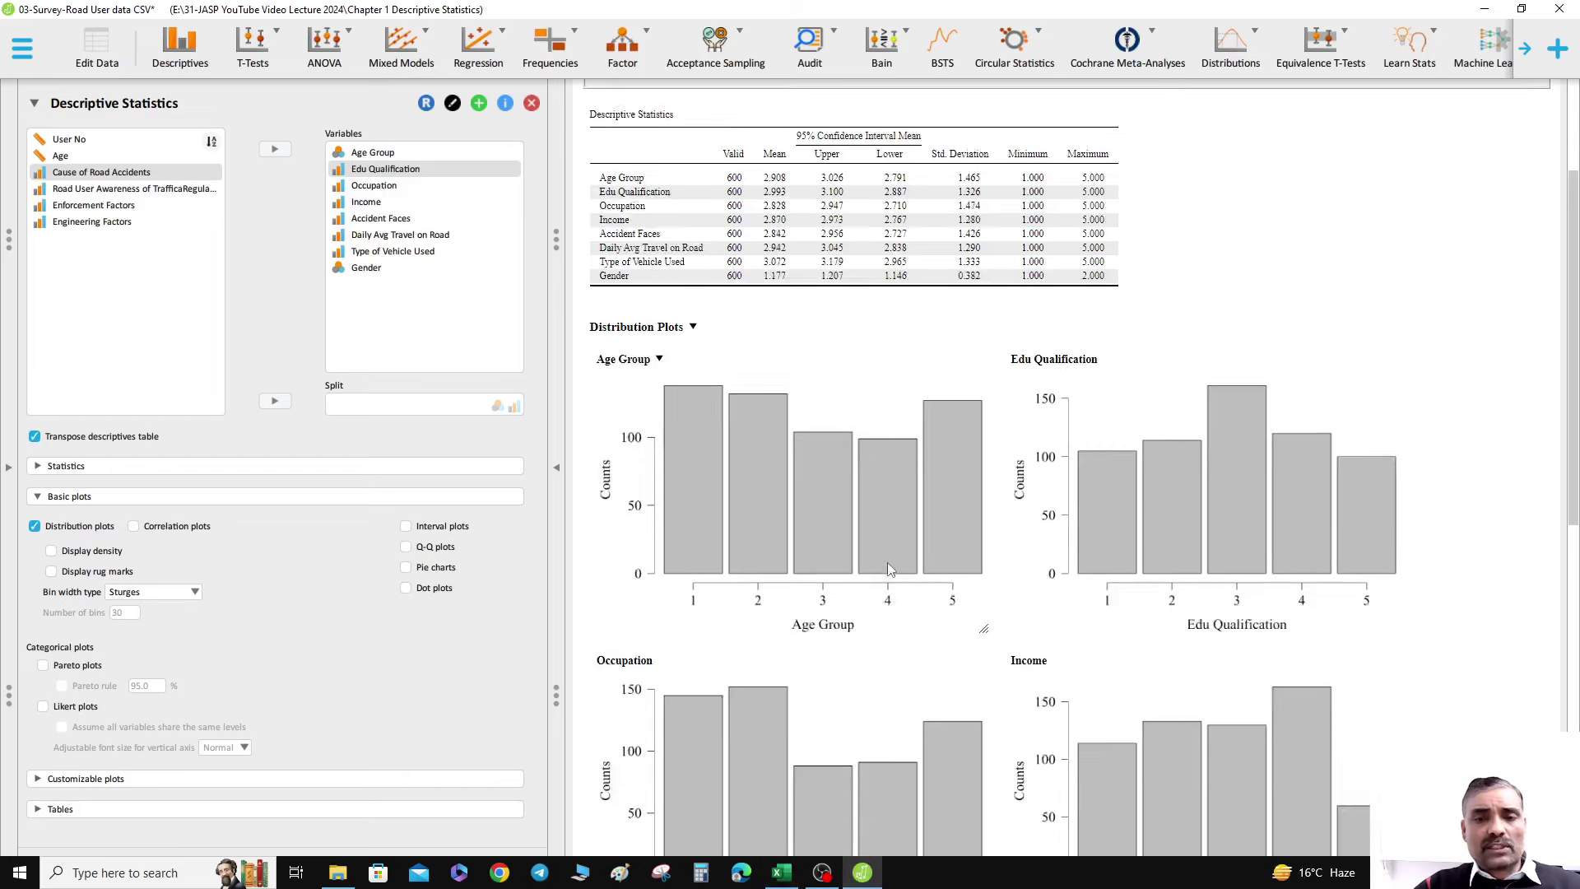
scroll(888, 562, "down", 5)
scroll(912, 588, "down", 3)
scroll(937, 569, "up", 10)
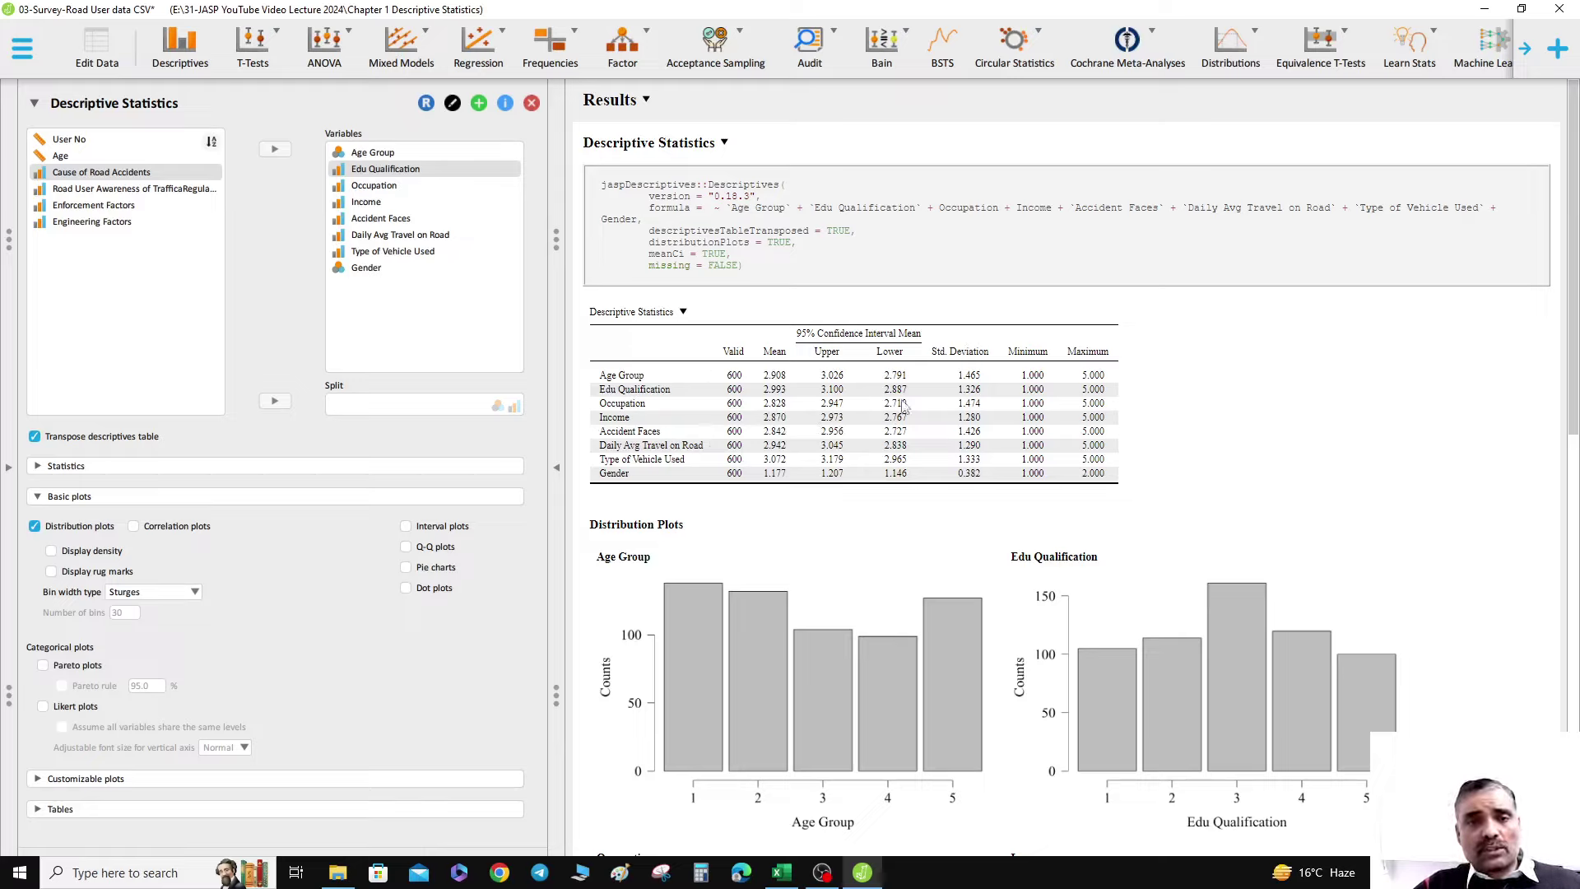
- Copy the Descriptive Statistics table from the results
left_click(683, 312)
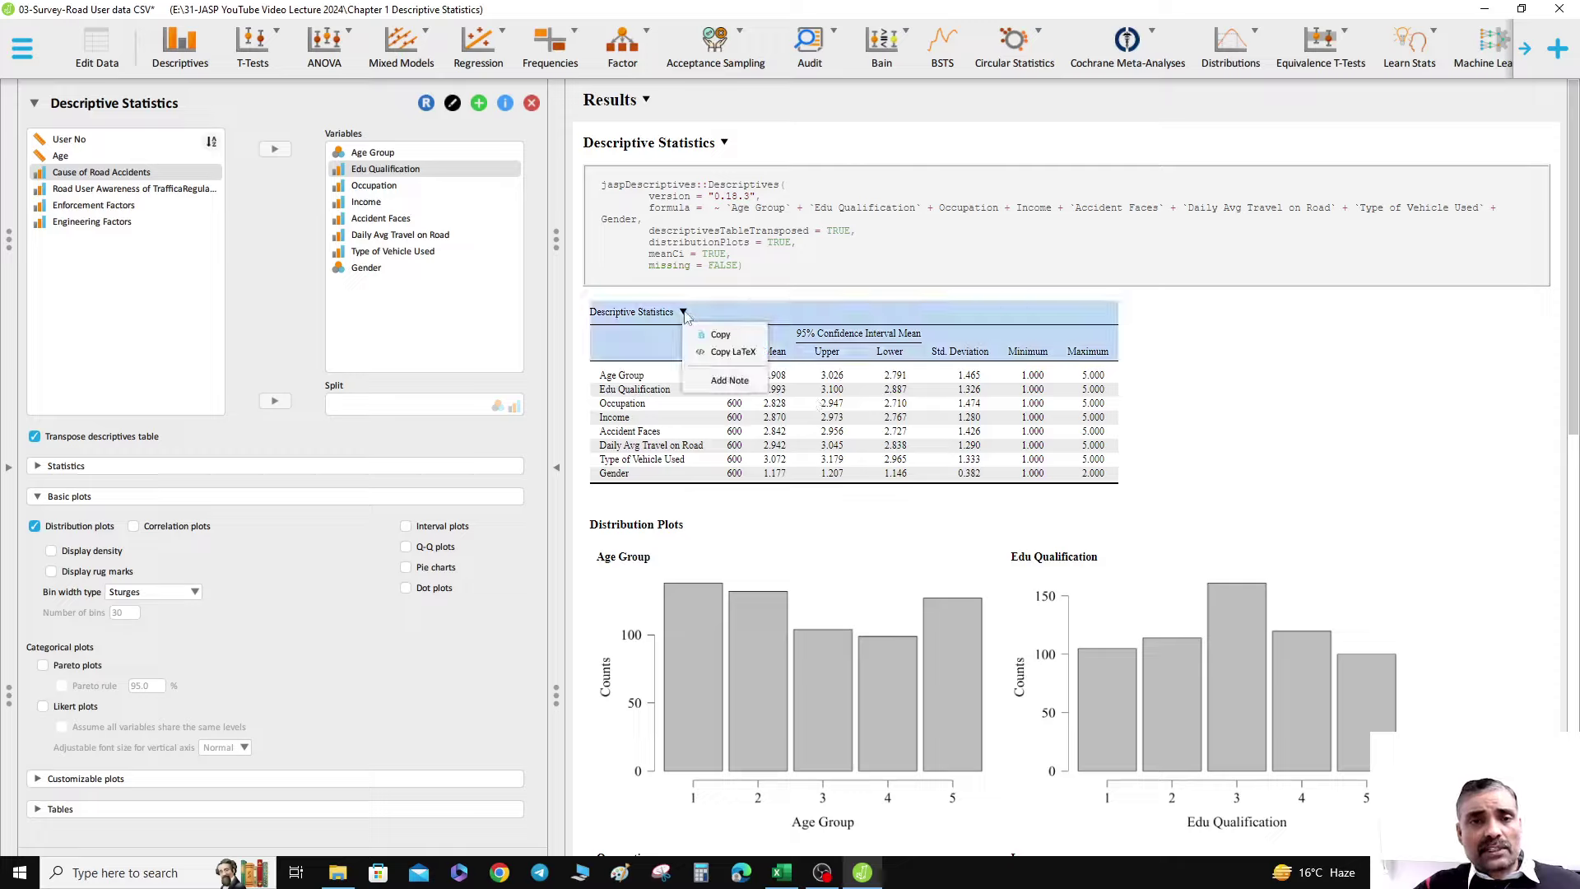
left_click(721, 336)
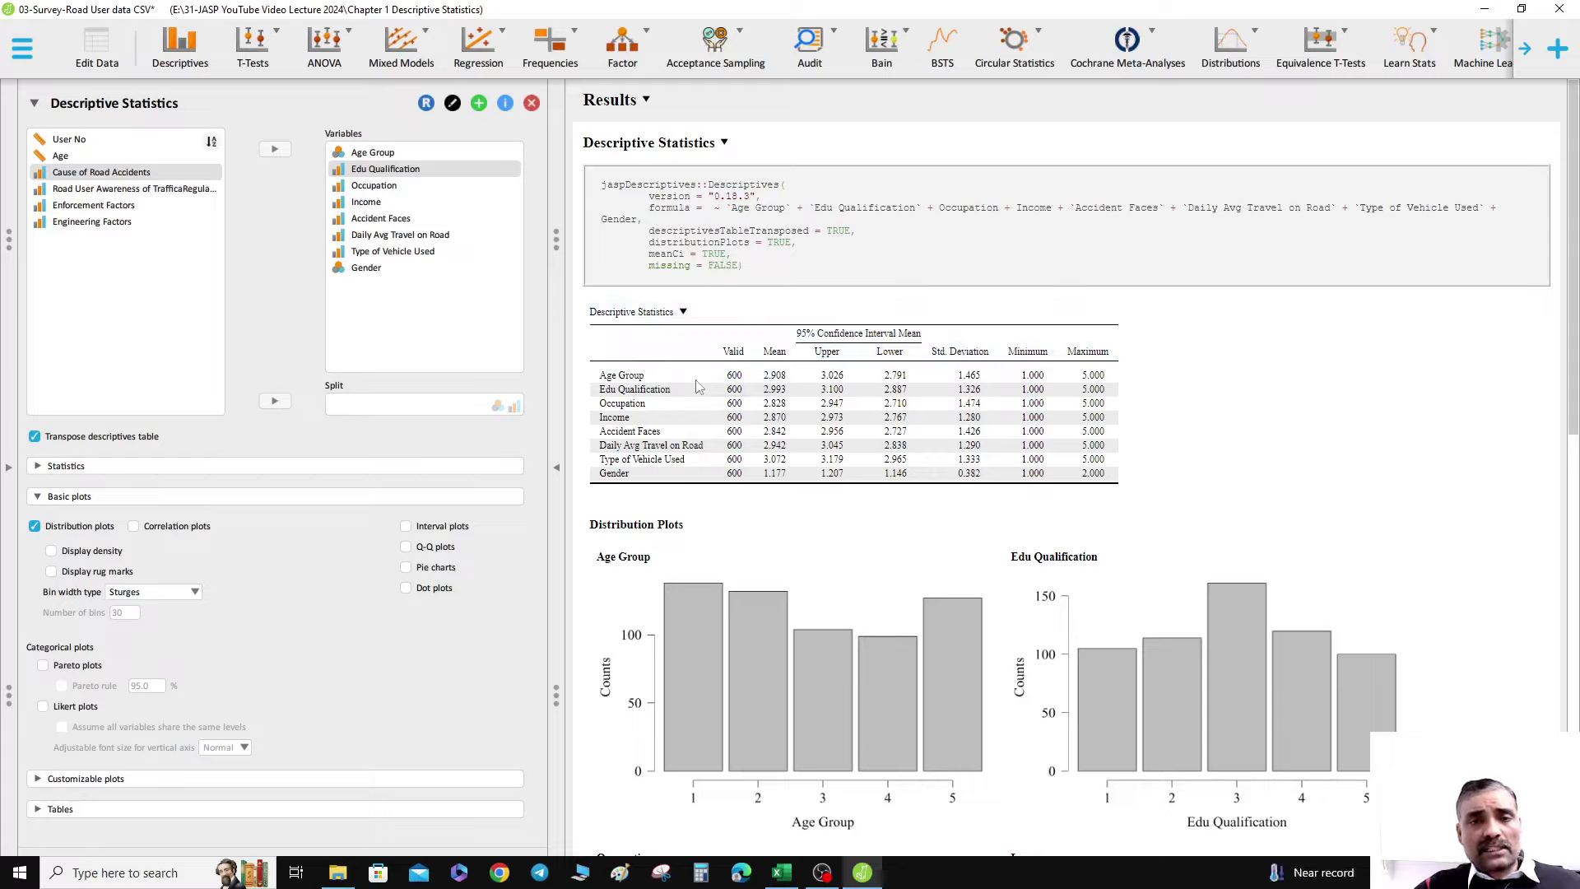
- Edit the Age Group distribution plot, changing its x-axis title to "Age Group My"
scroll(722, 429, "down", 1)
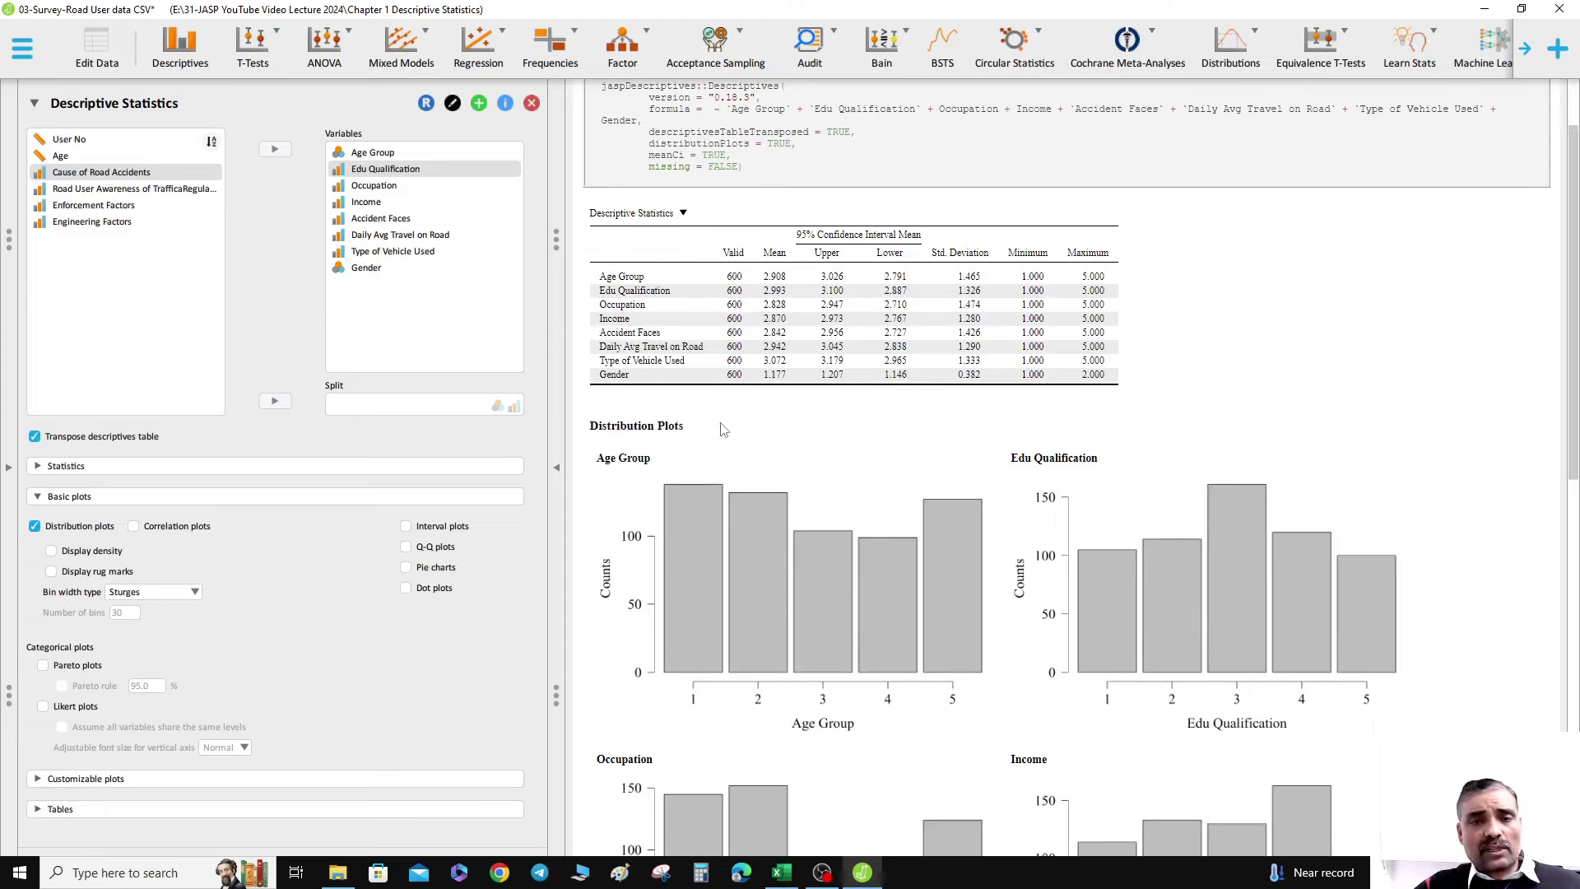
left_click(658, 459)
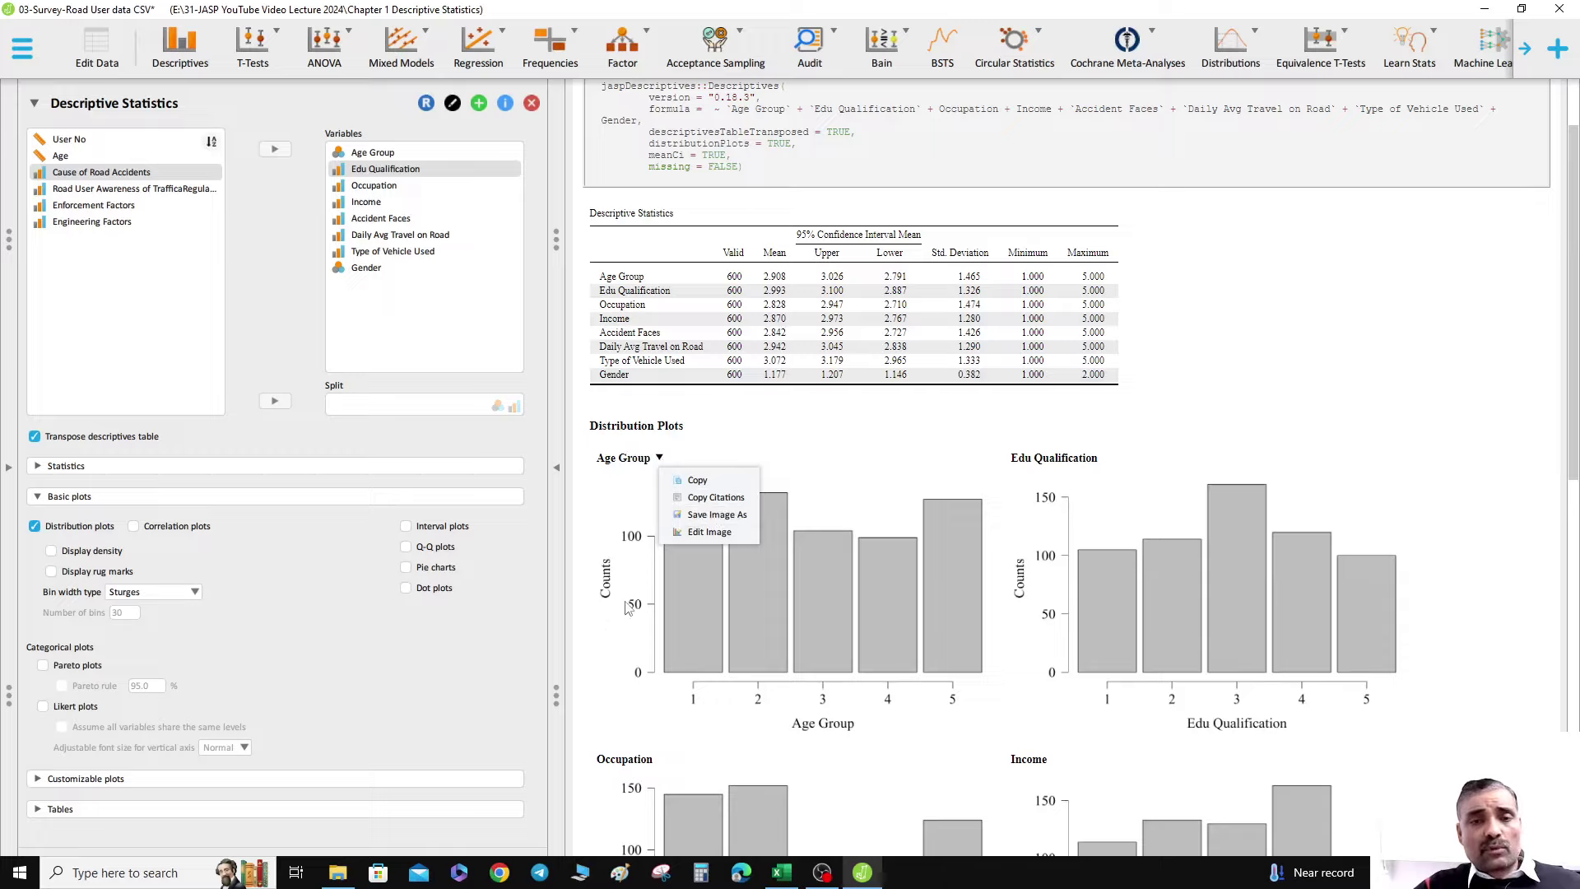
left_click(711, 534)
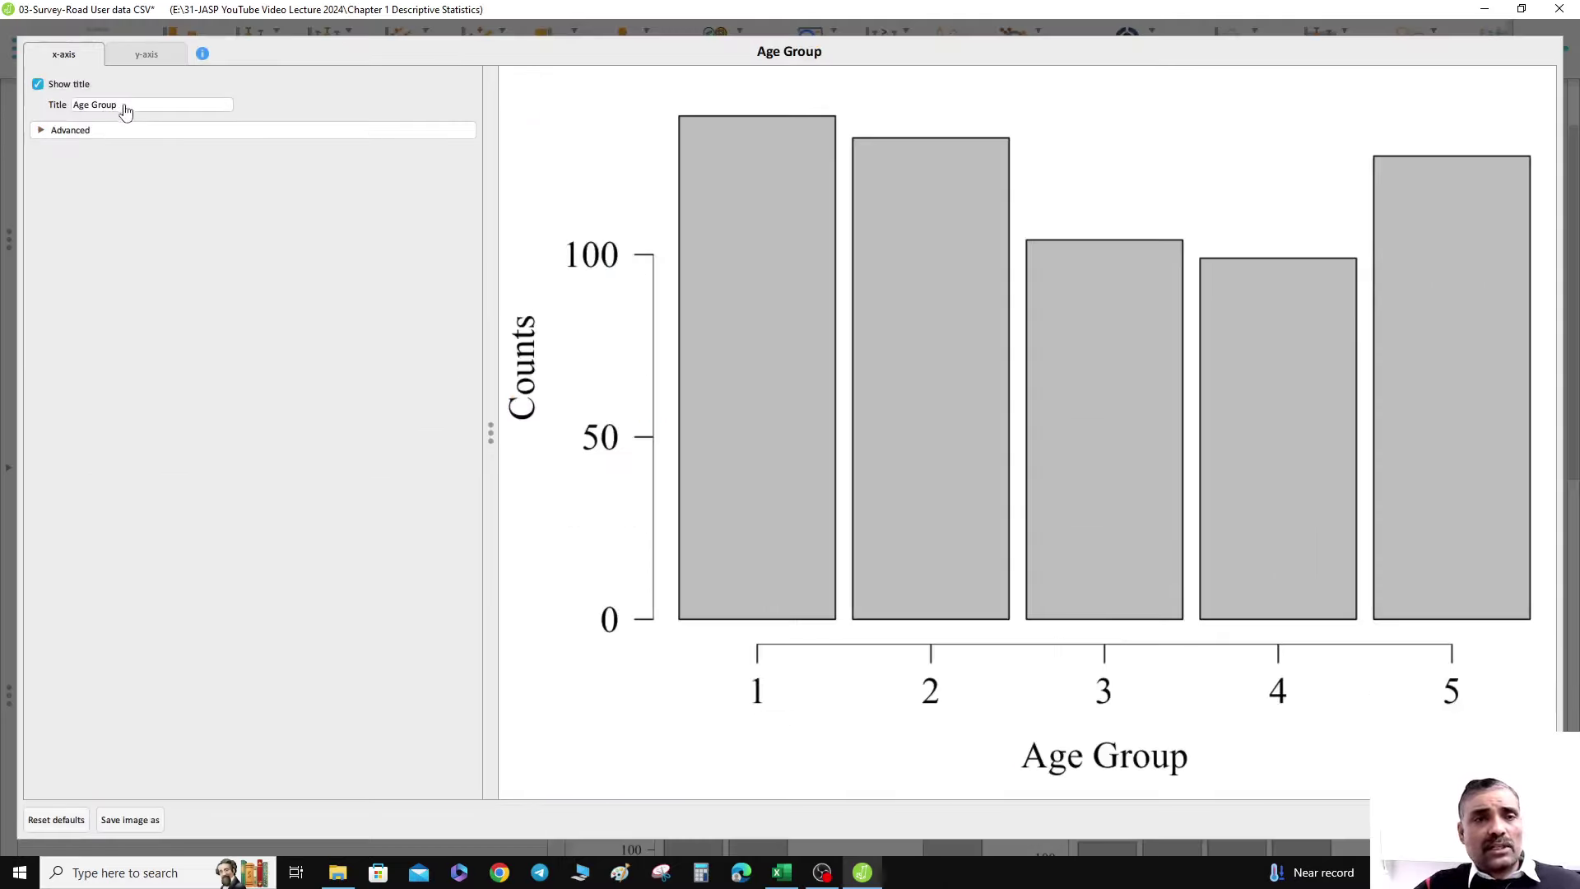
left_click(129, 107)
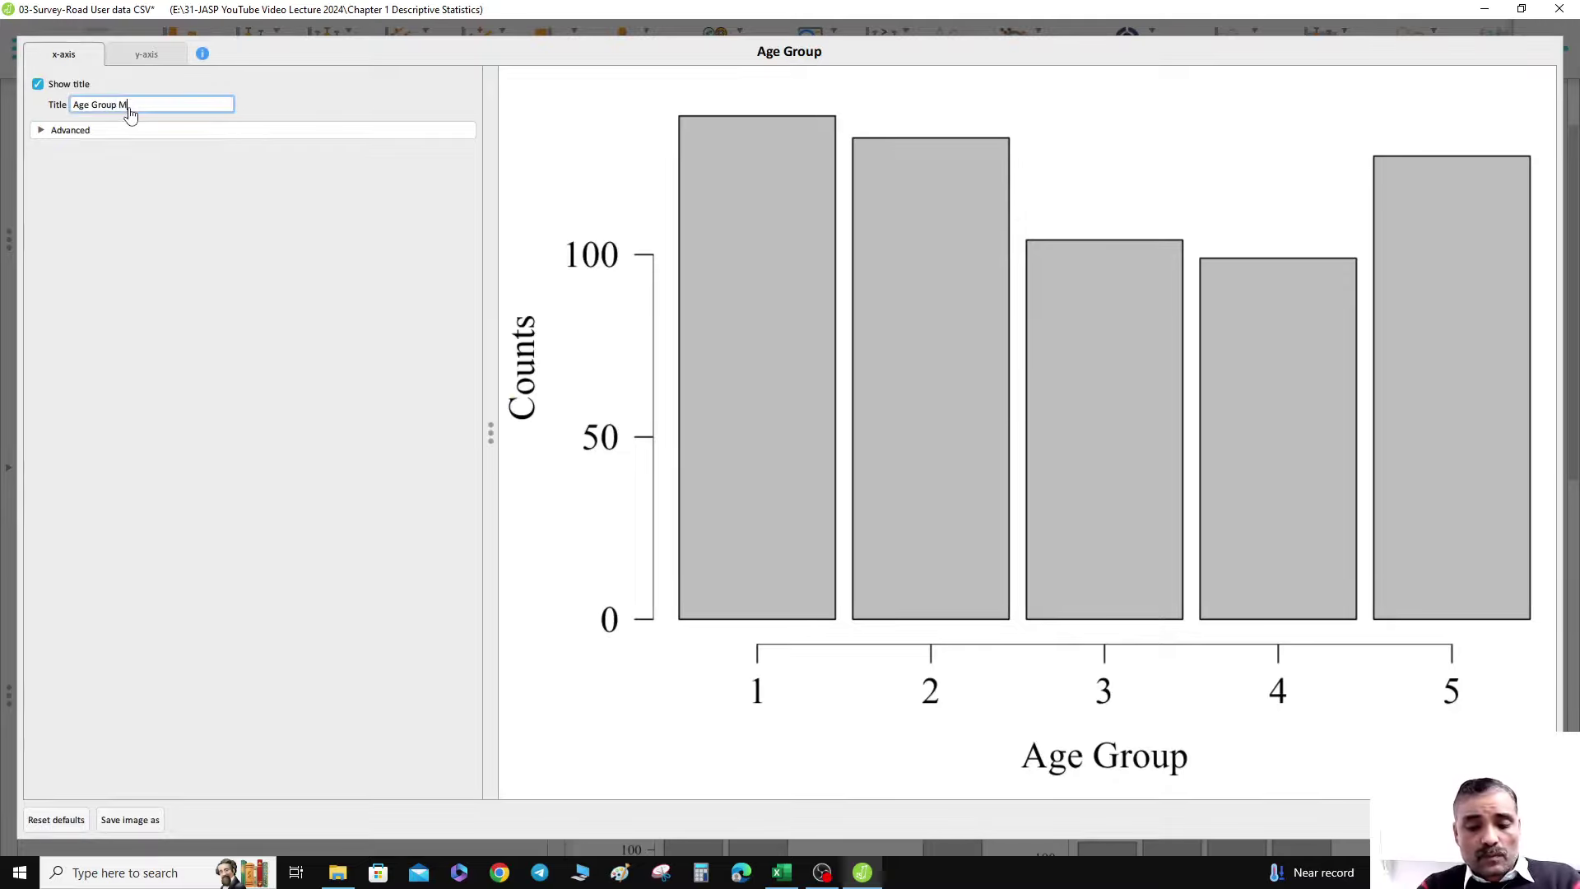
type("My")
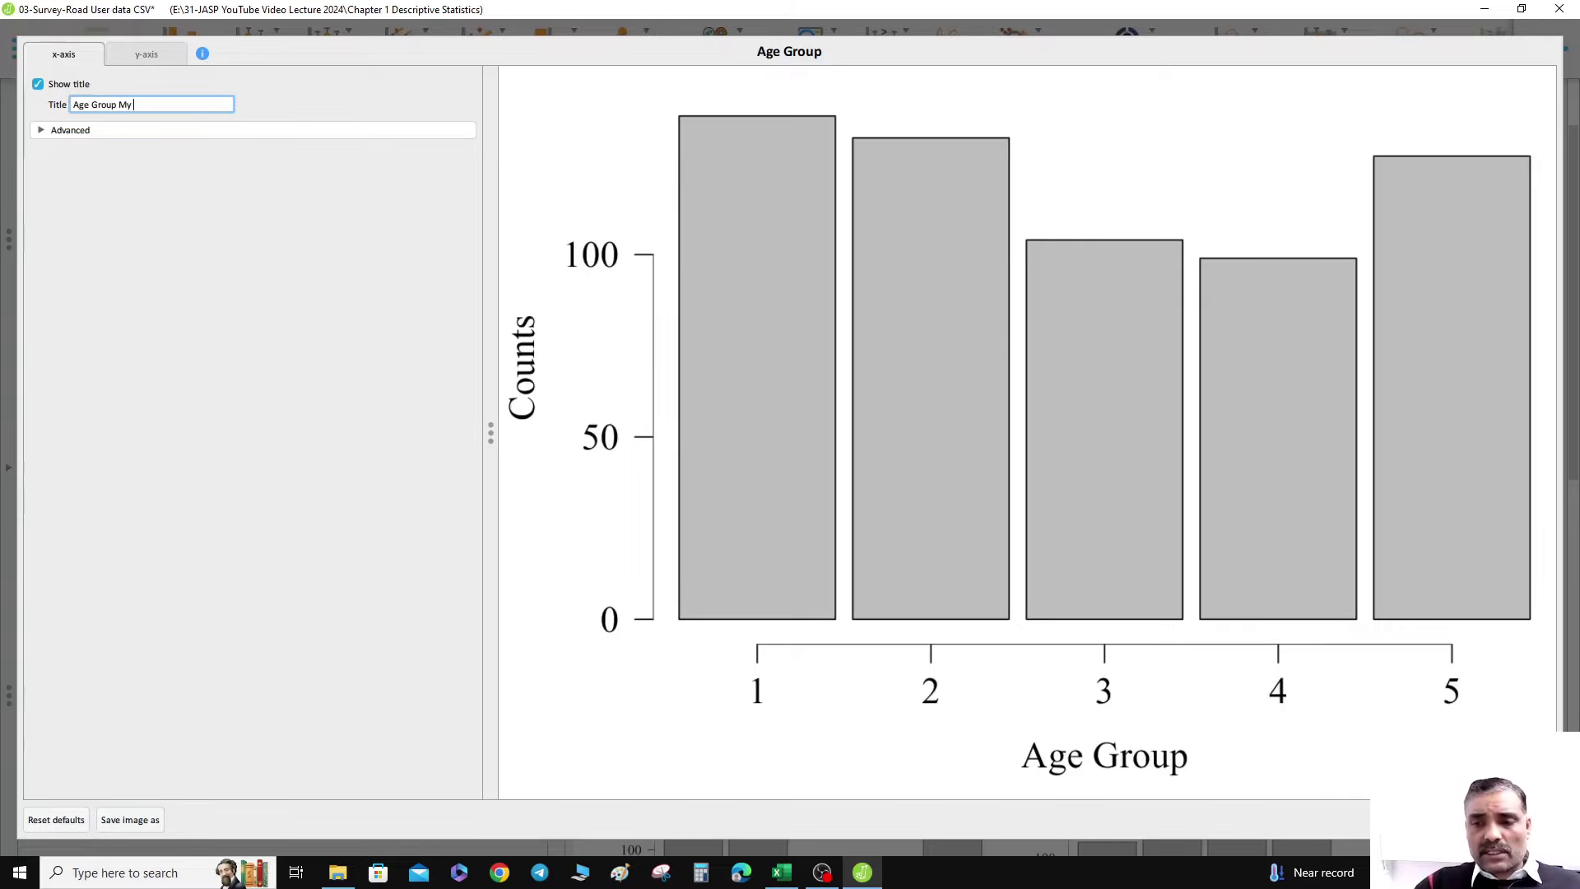
key("Escape")
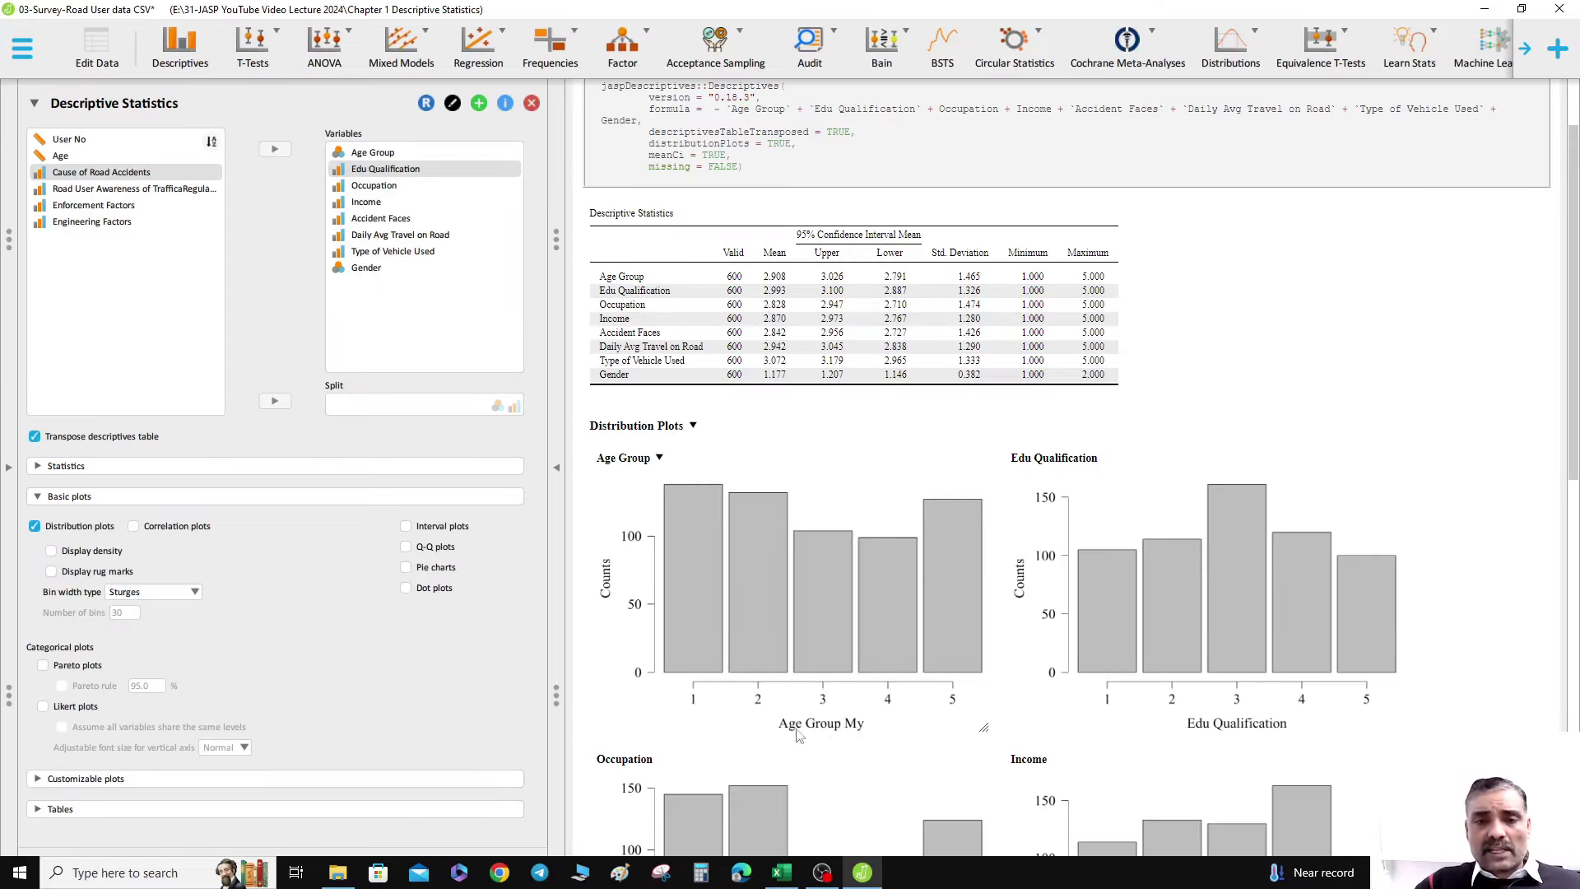
- Check the image formats available for saving the Age Group plot, and leave without saving
left_click(659, 457)
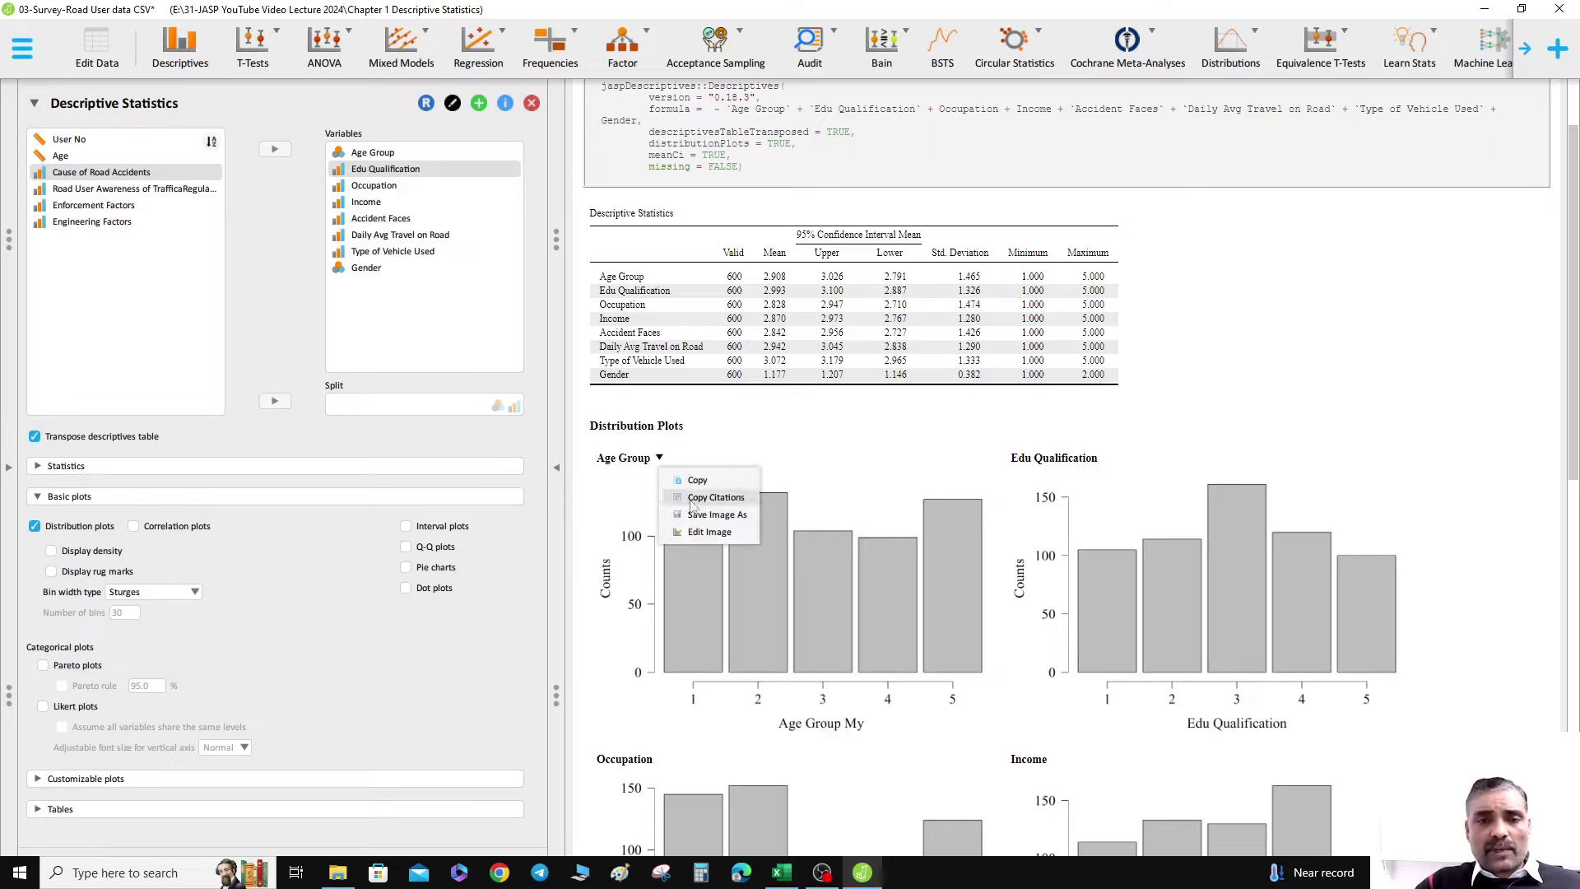
left_click(706, 516)
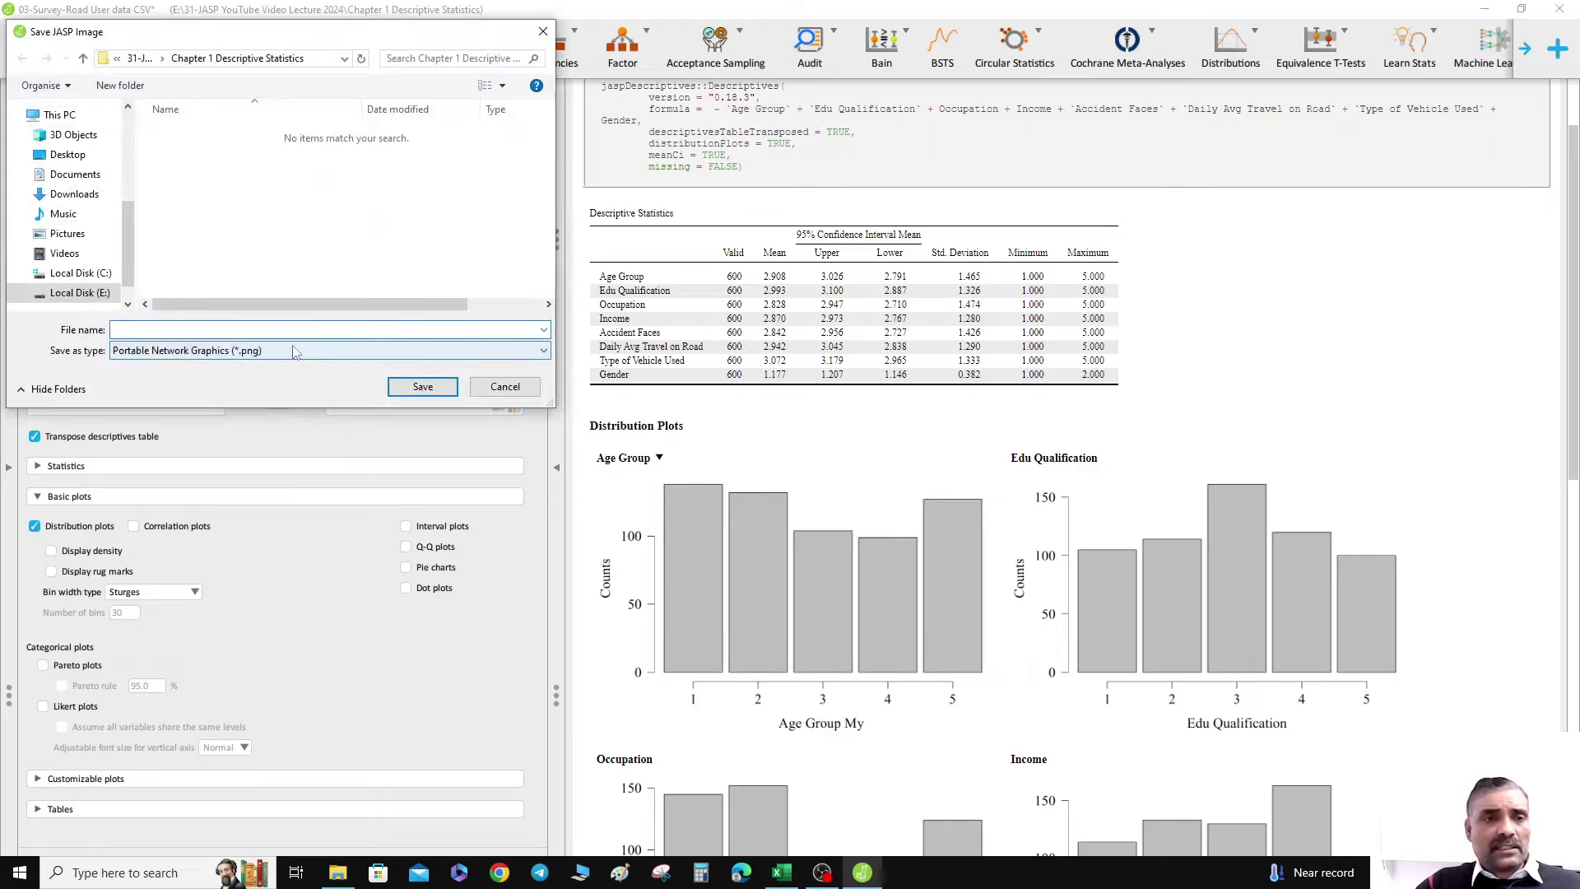
left_click(251, 351)
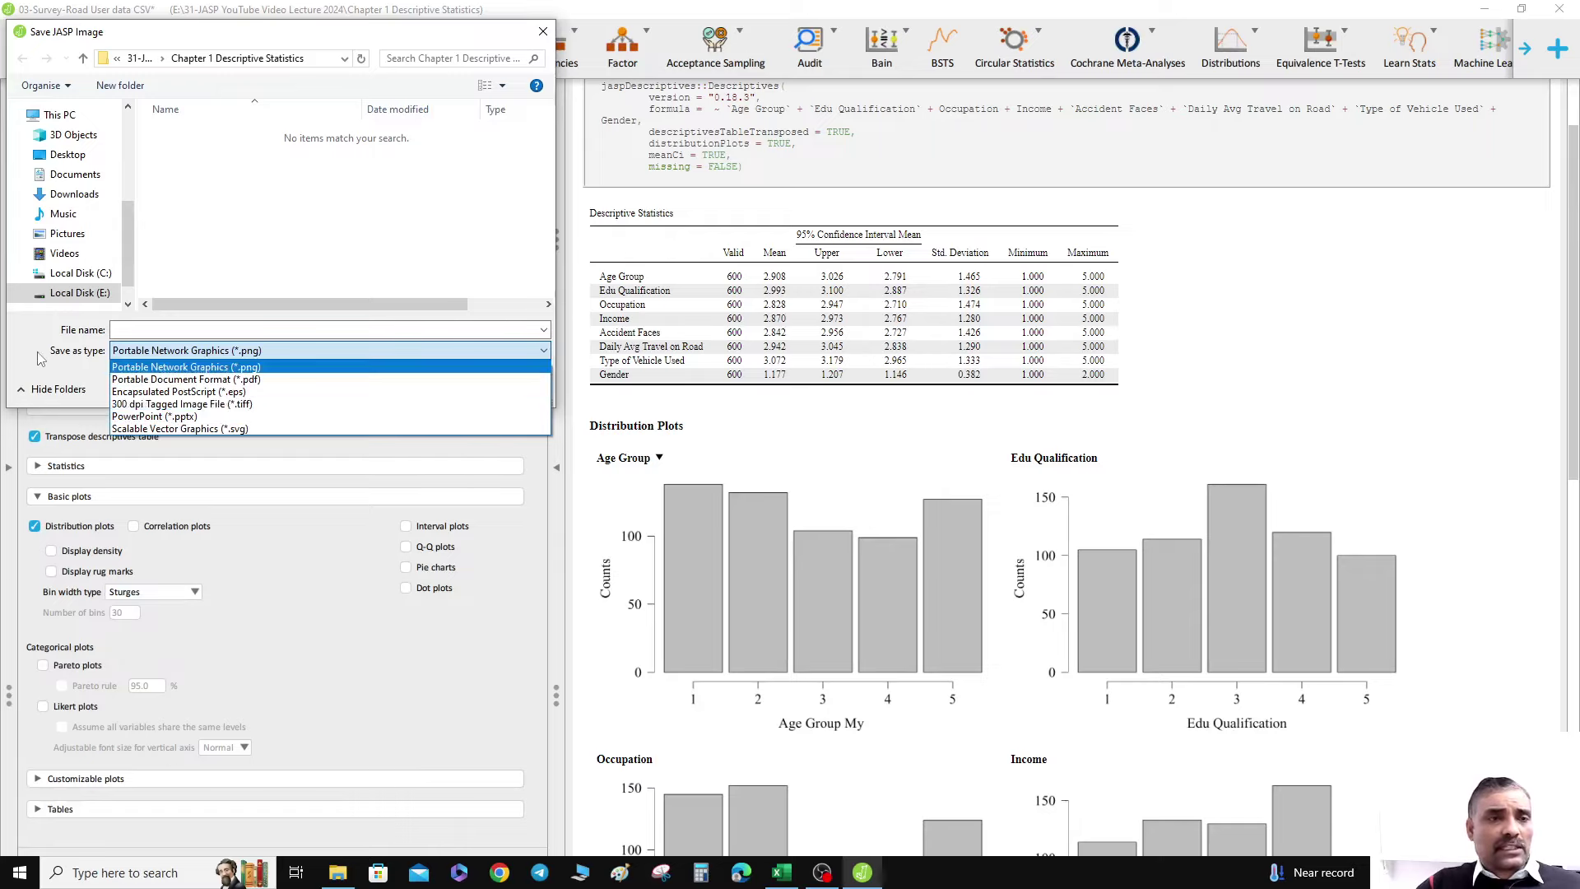
left_click(205, 367)
left_click(485, 393)
- Look over the remaining distribution plots and remove the distribution plots from the results
scroll(784, 445, "down", 10)
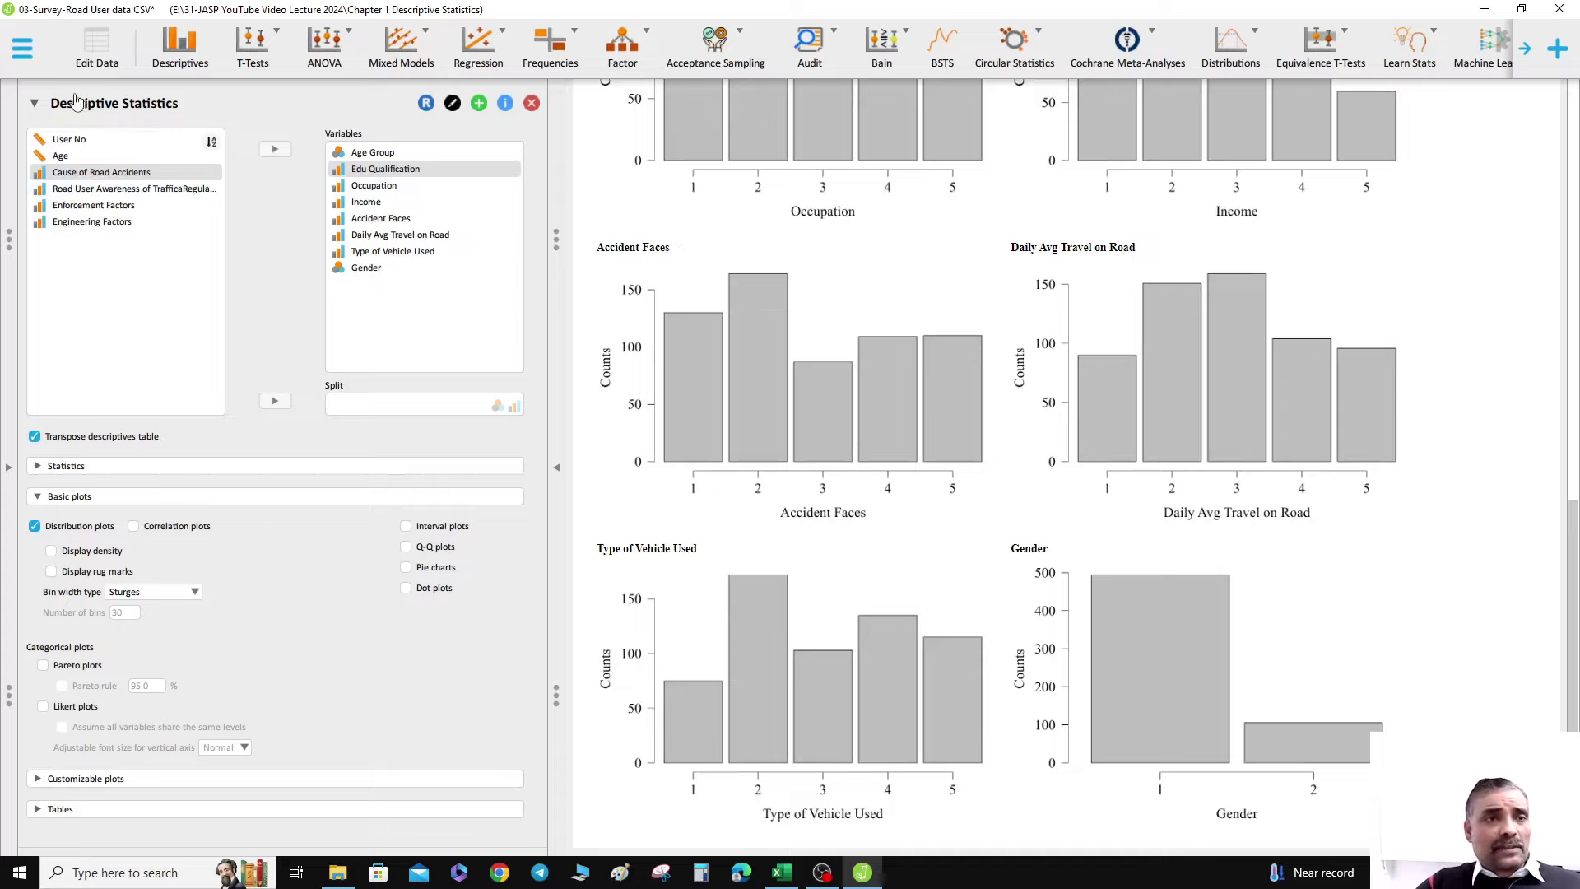
left_click(34, 103)
left_click(34, 105)
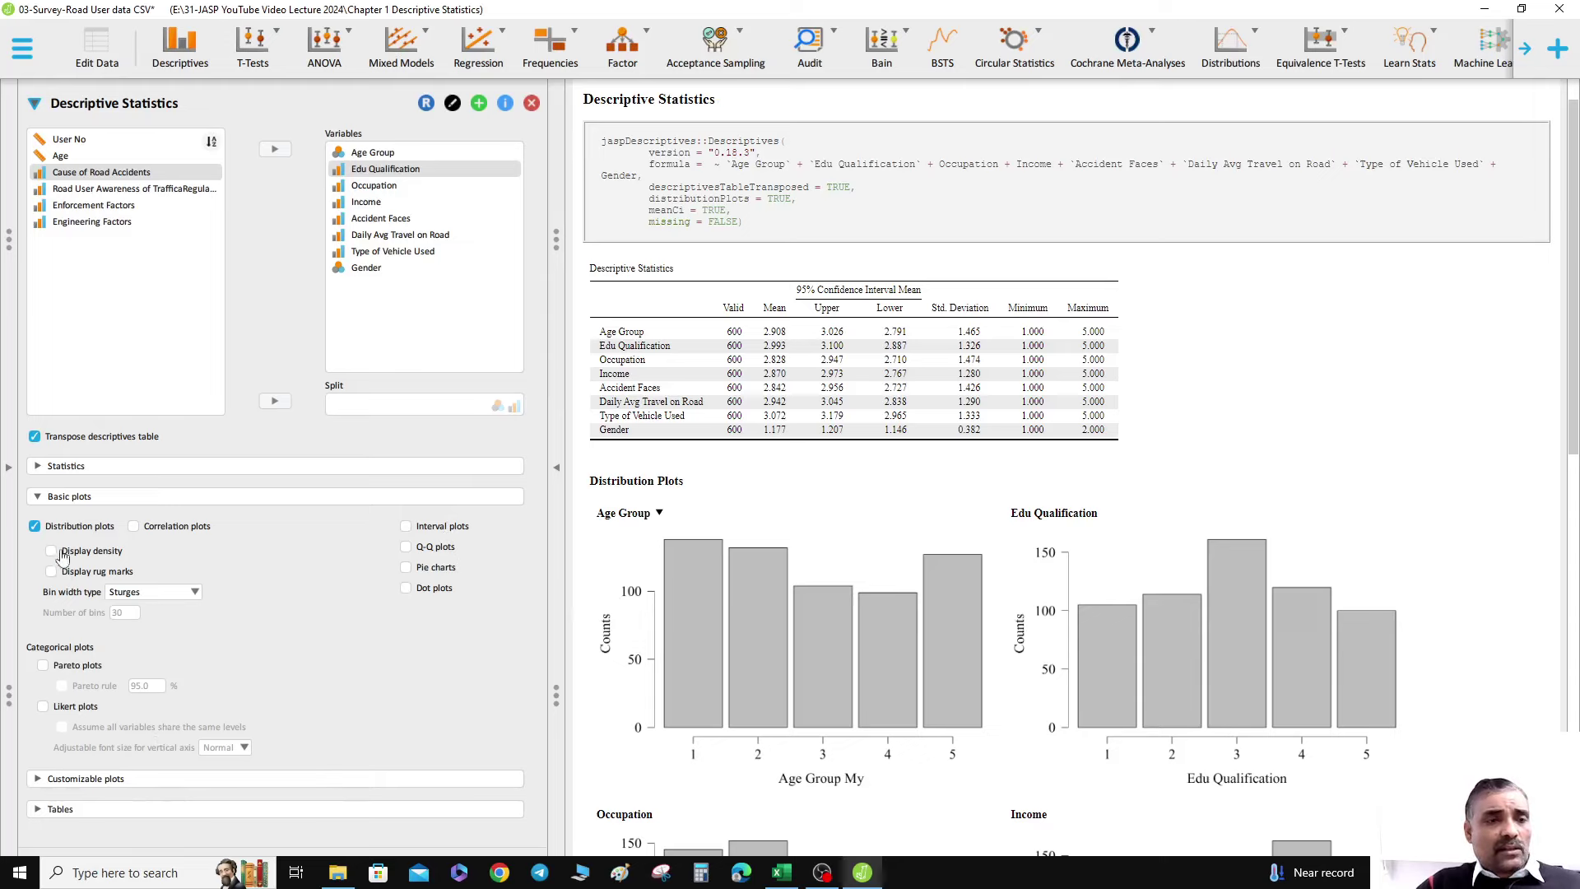
left_click(34, 526)
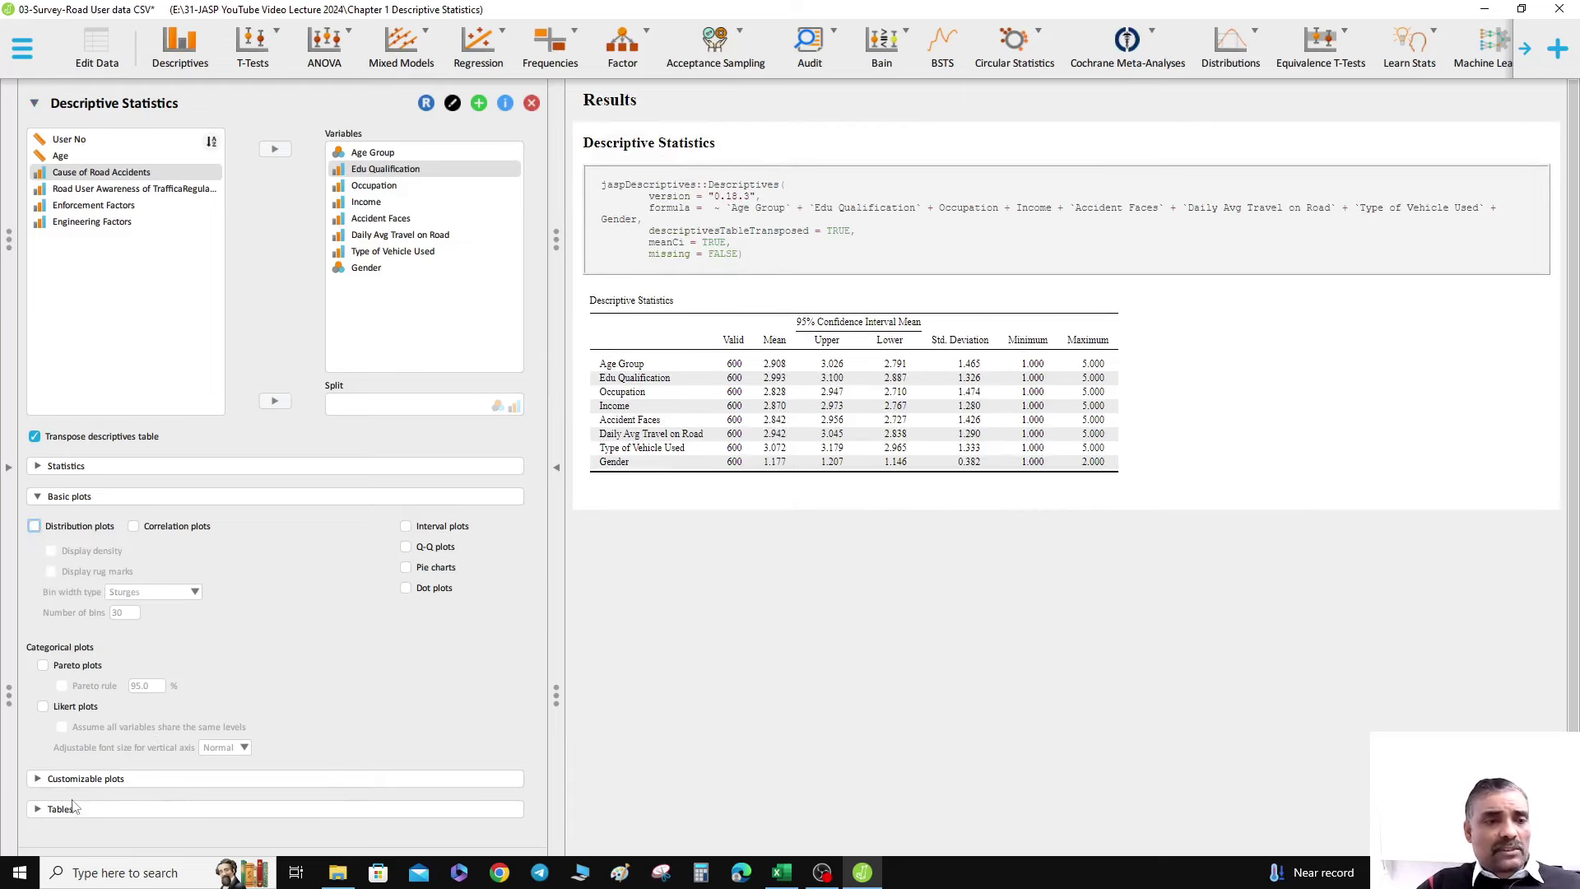
- Add boxplots for the selected variables from the customizable plots, look them over, and remove them again
left_click(37, 779)
scroll(298, 673, "down", 8)
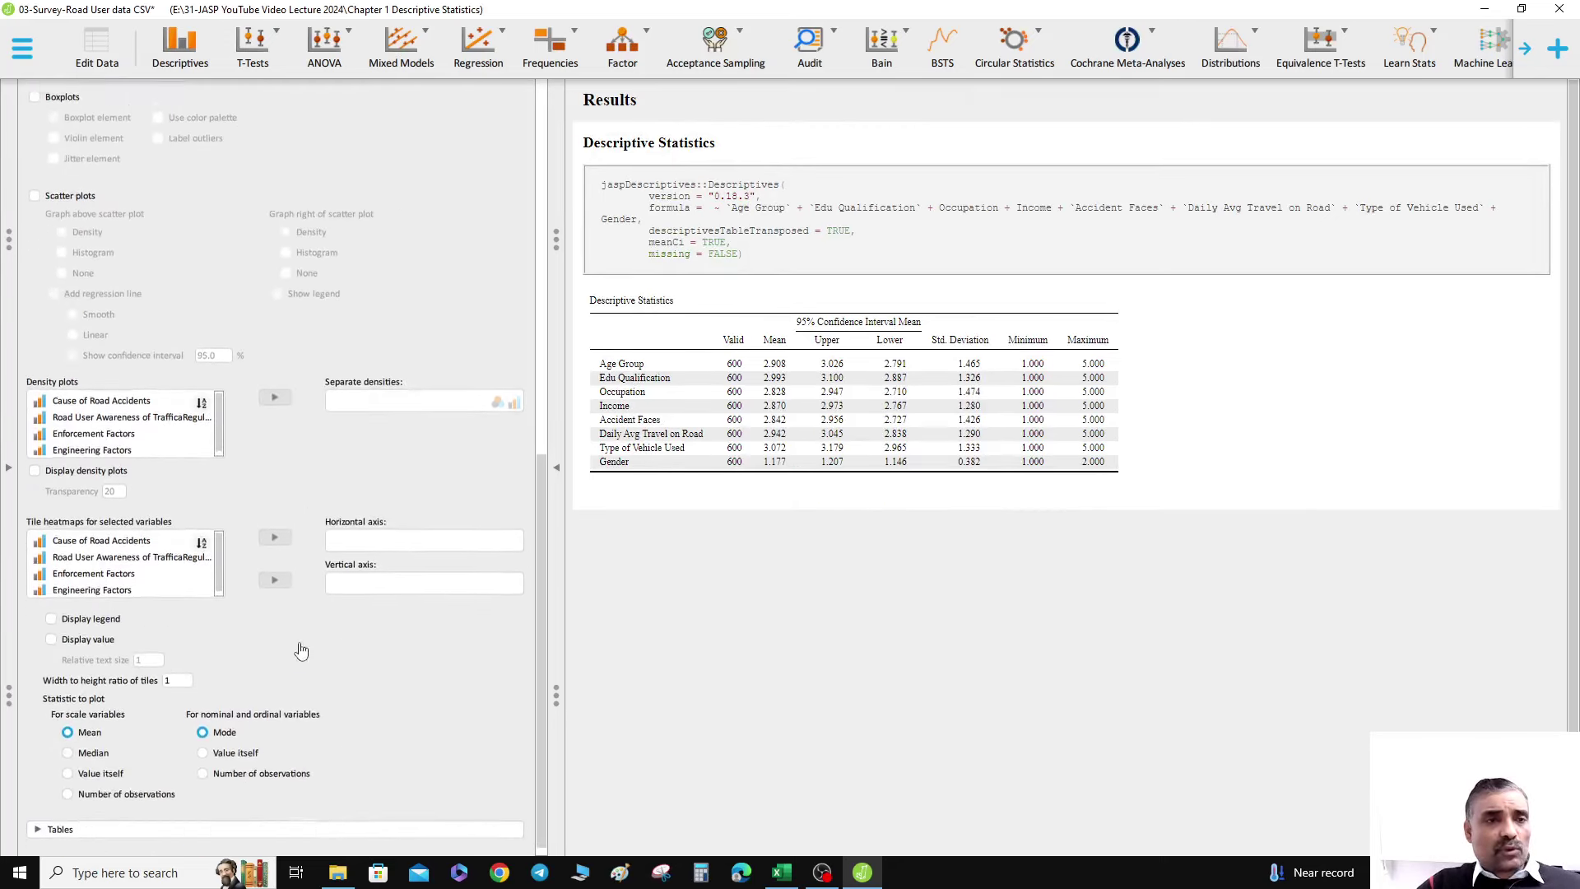
scroll(275, 583, "up", 1)
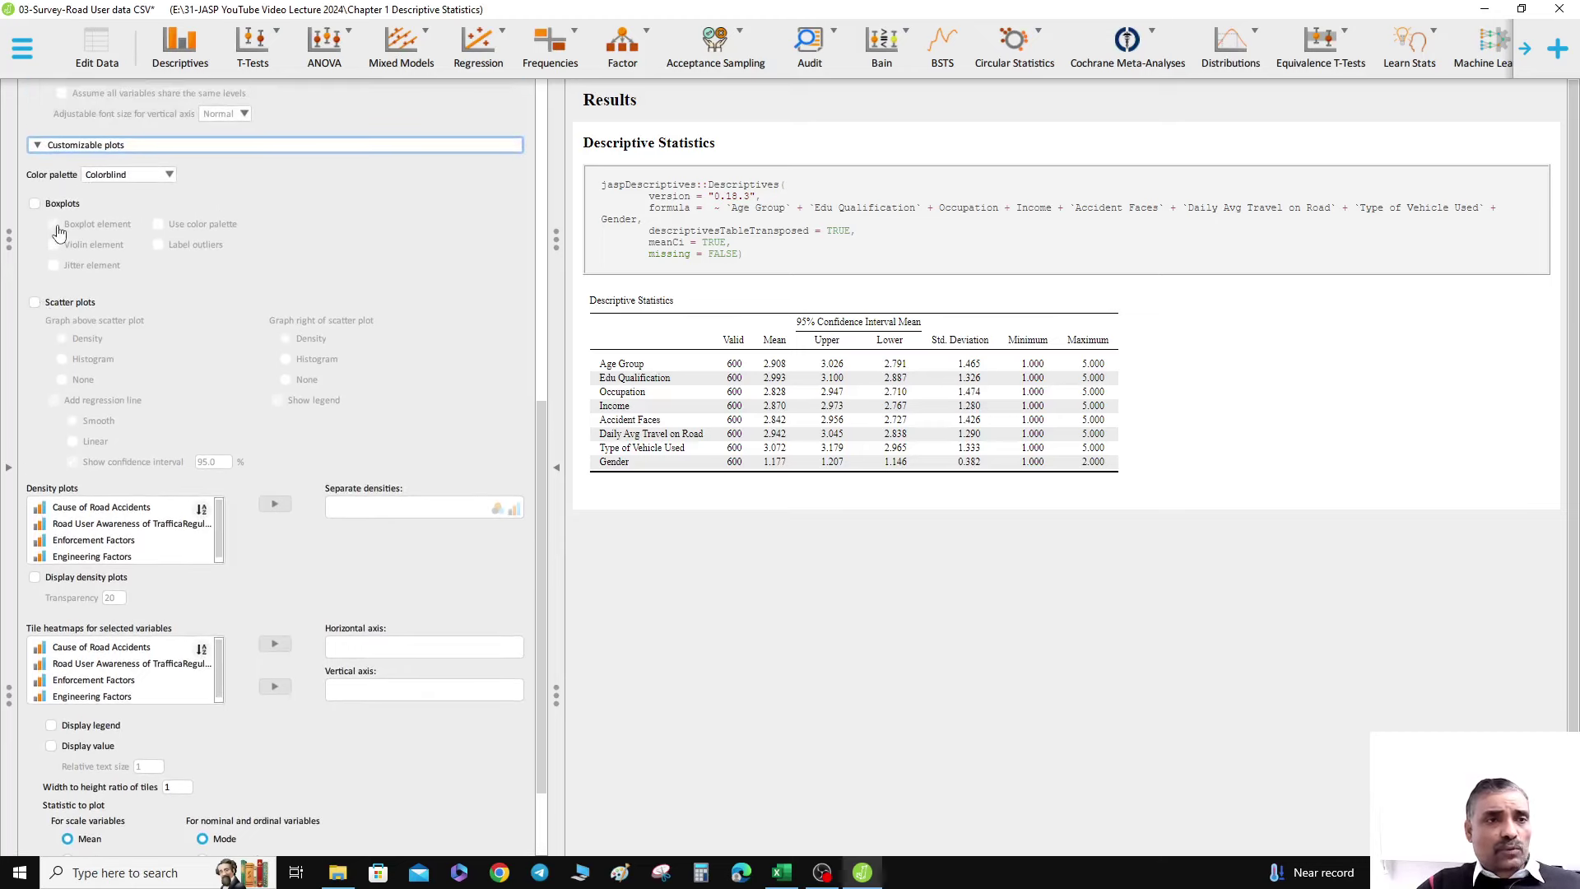
left_click(33, 204)
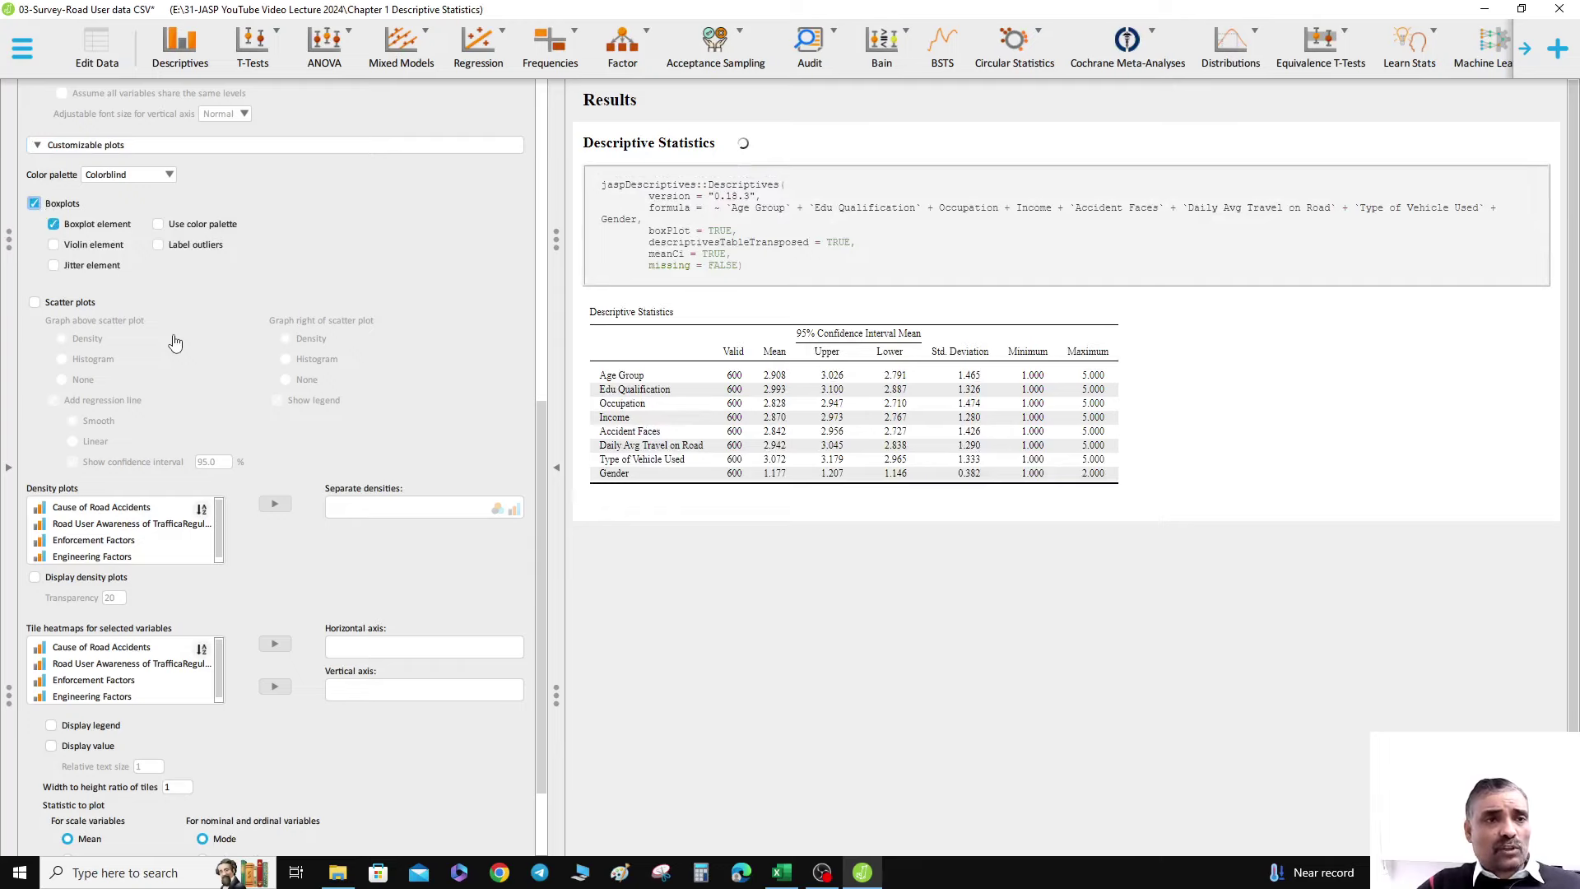
scroll(823, 576, "down", 1)
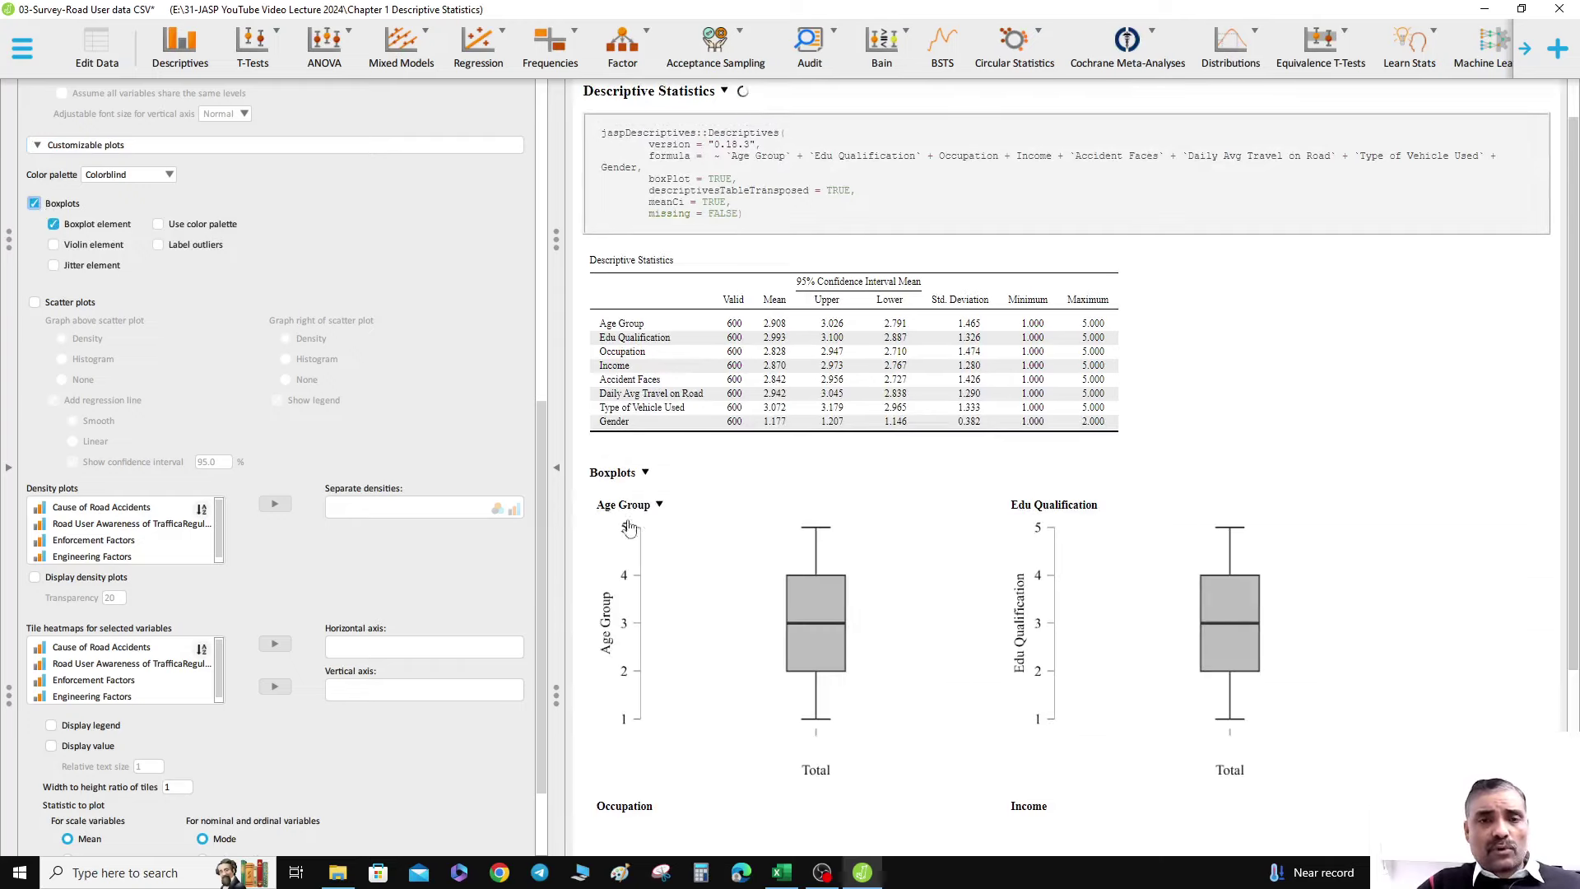
scroll(834, 603, "down", 2)
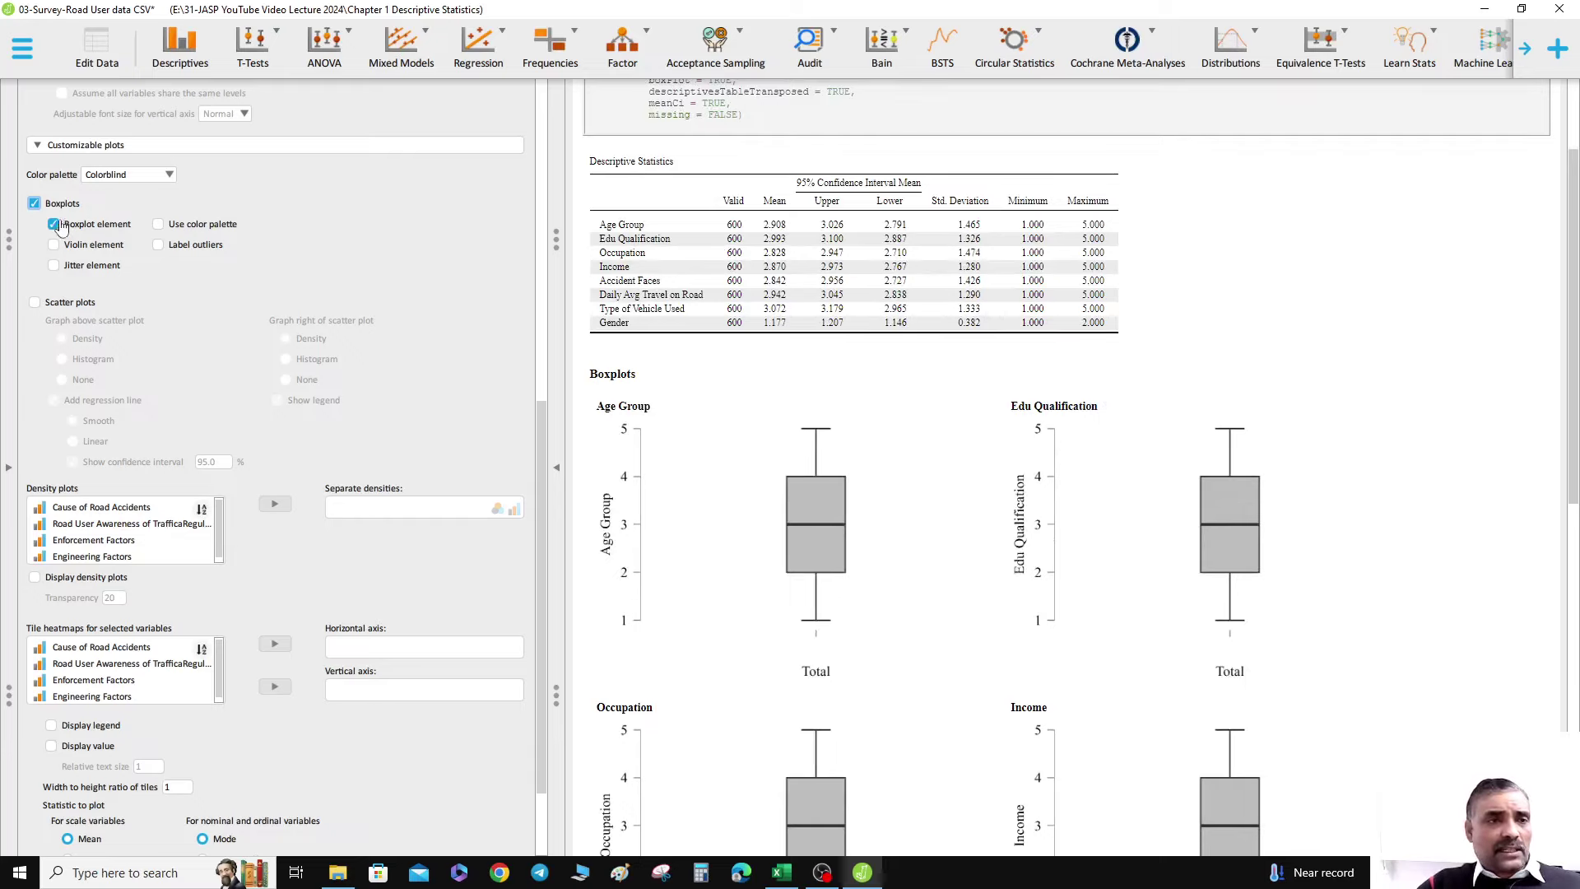
left_click(33, 204)
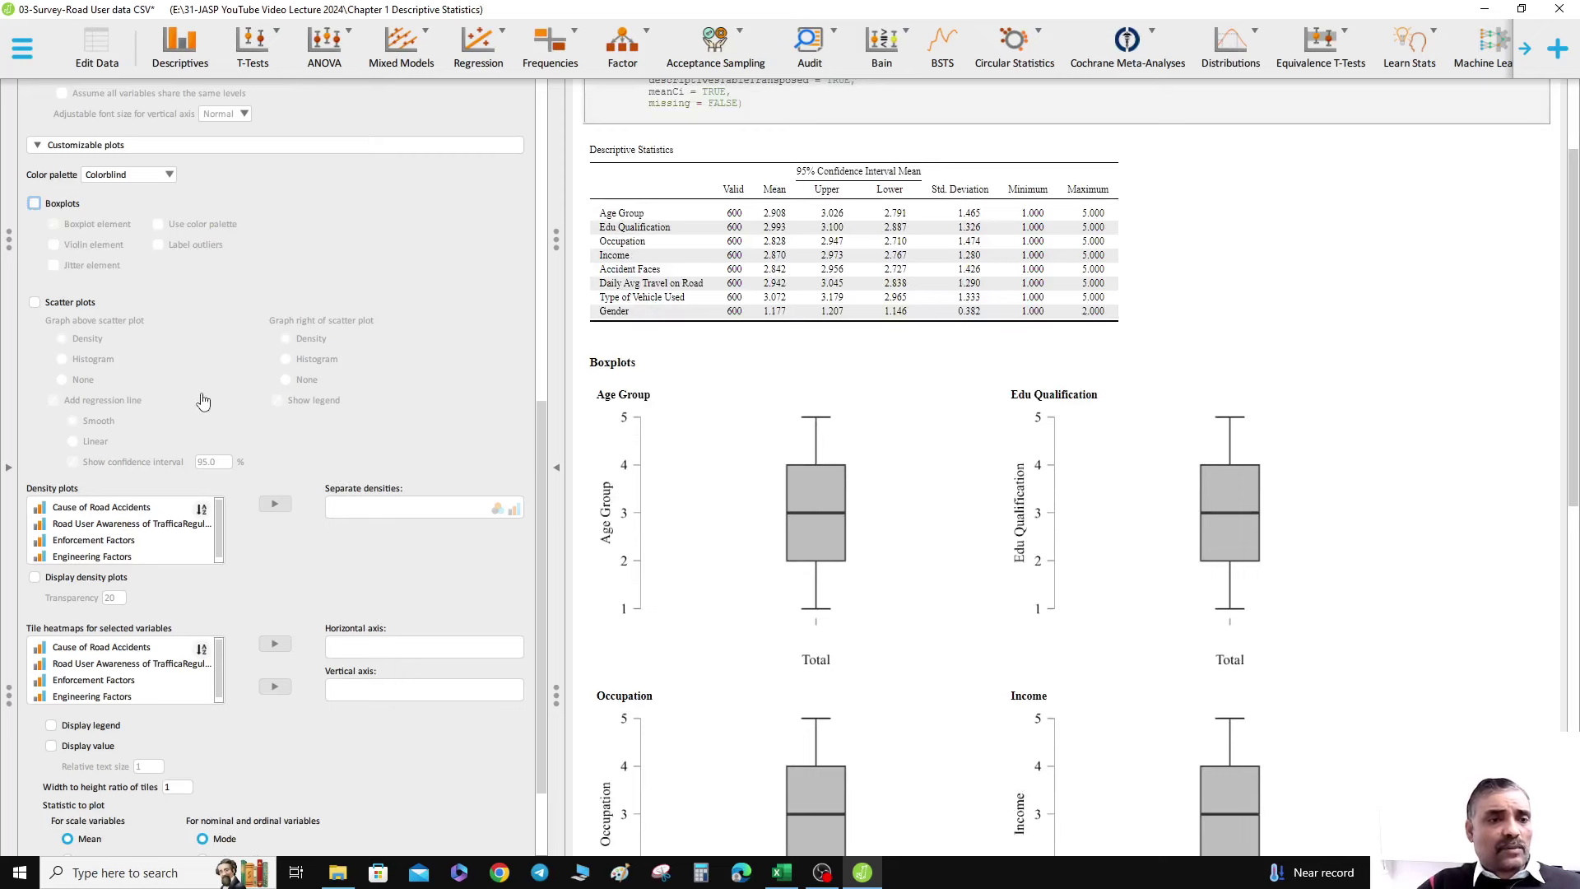
- Add frequency tables for the selected variables and look through them from Age Group to Gender
scroll(201, 398, "down", 2)
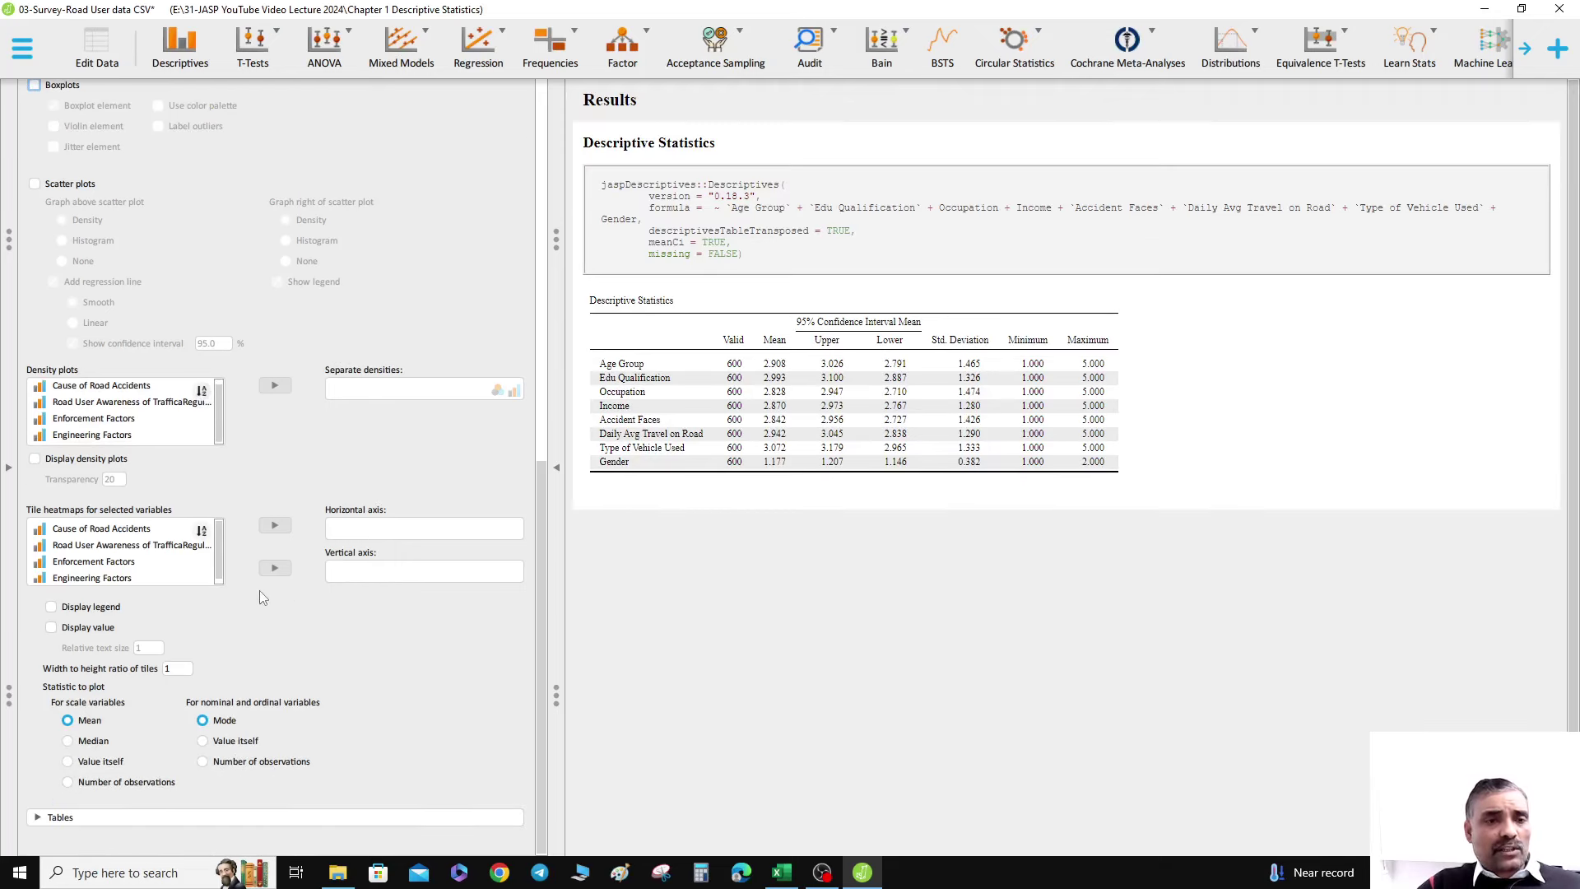
left_click(59, 817)
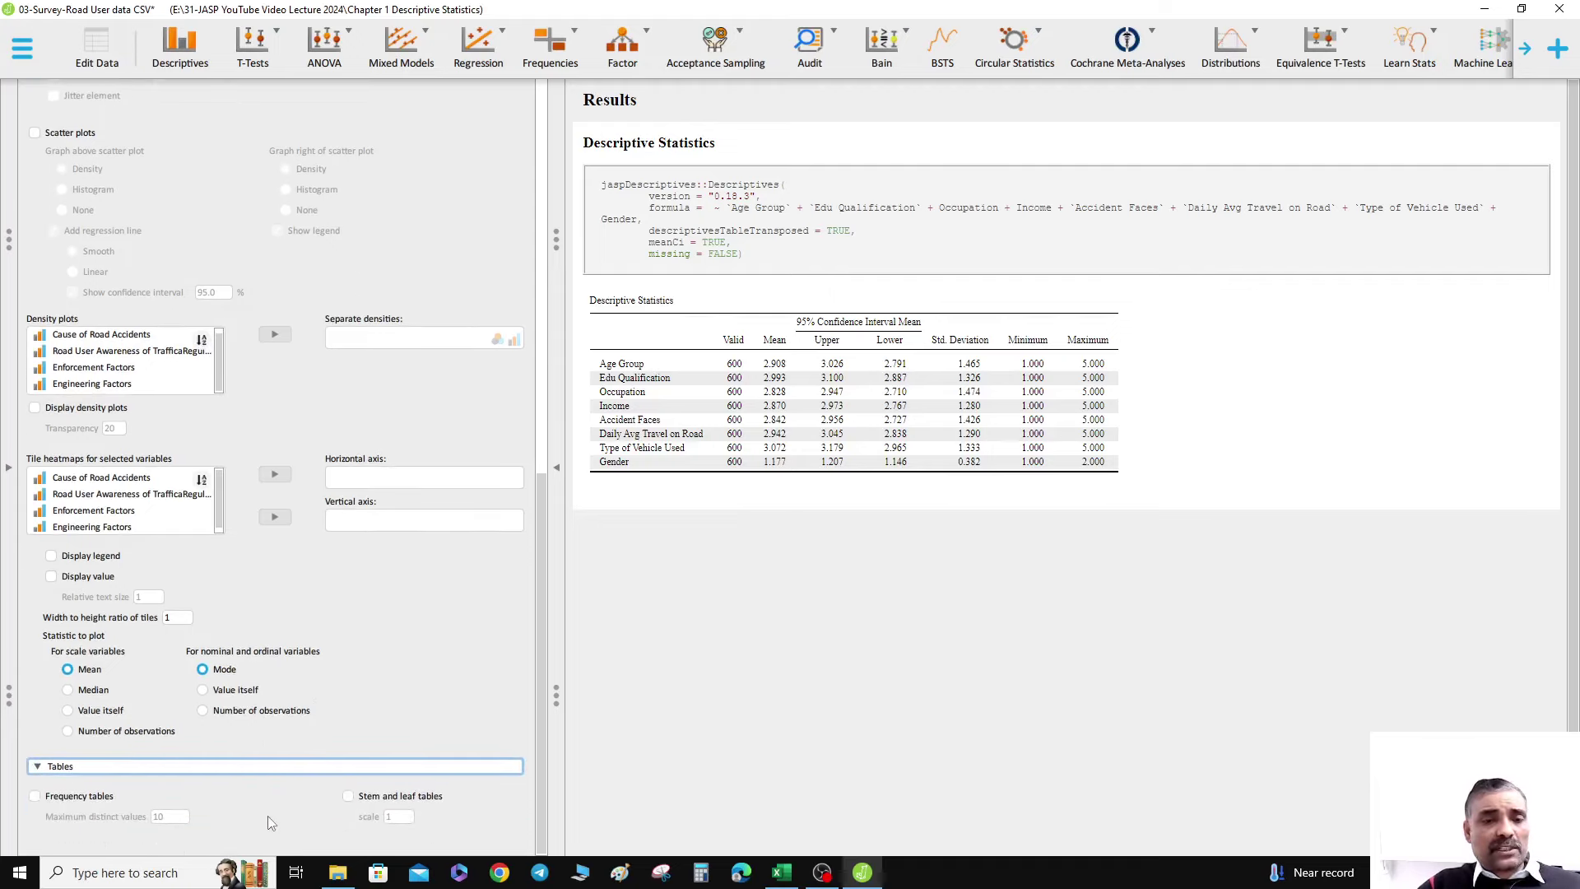
left_click(33, 795)
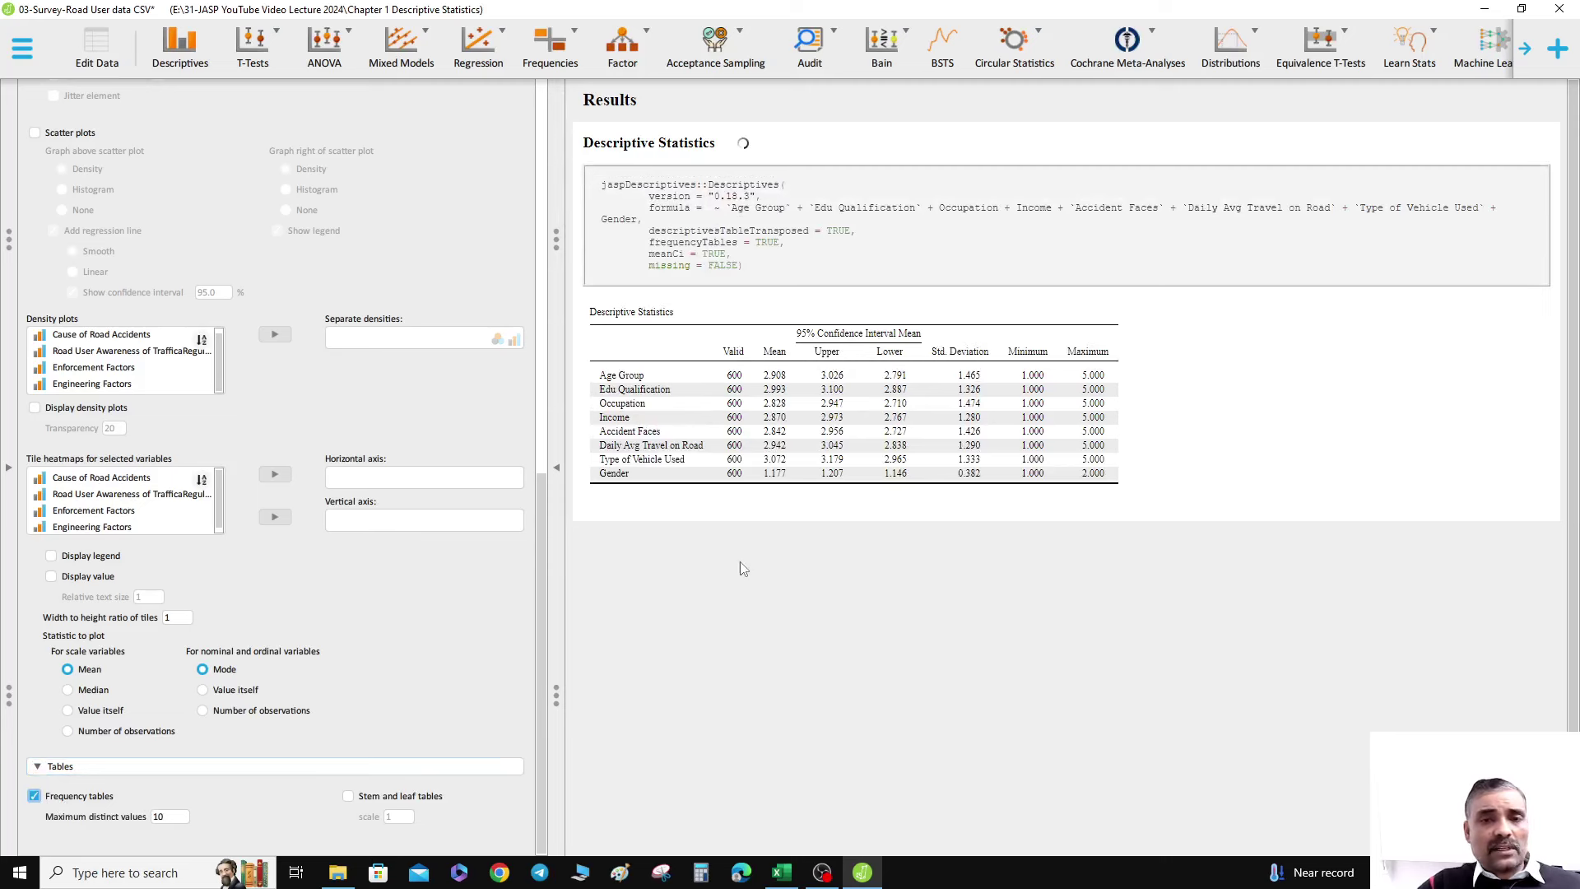
scroll(672, 589, "down", 1)
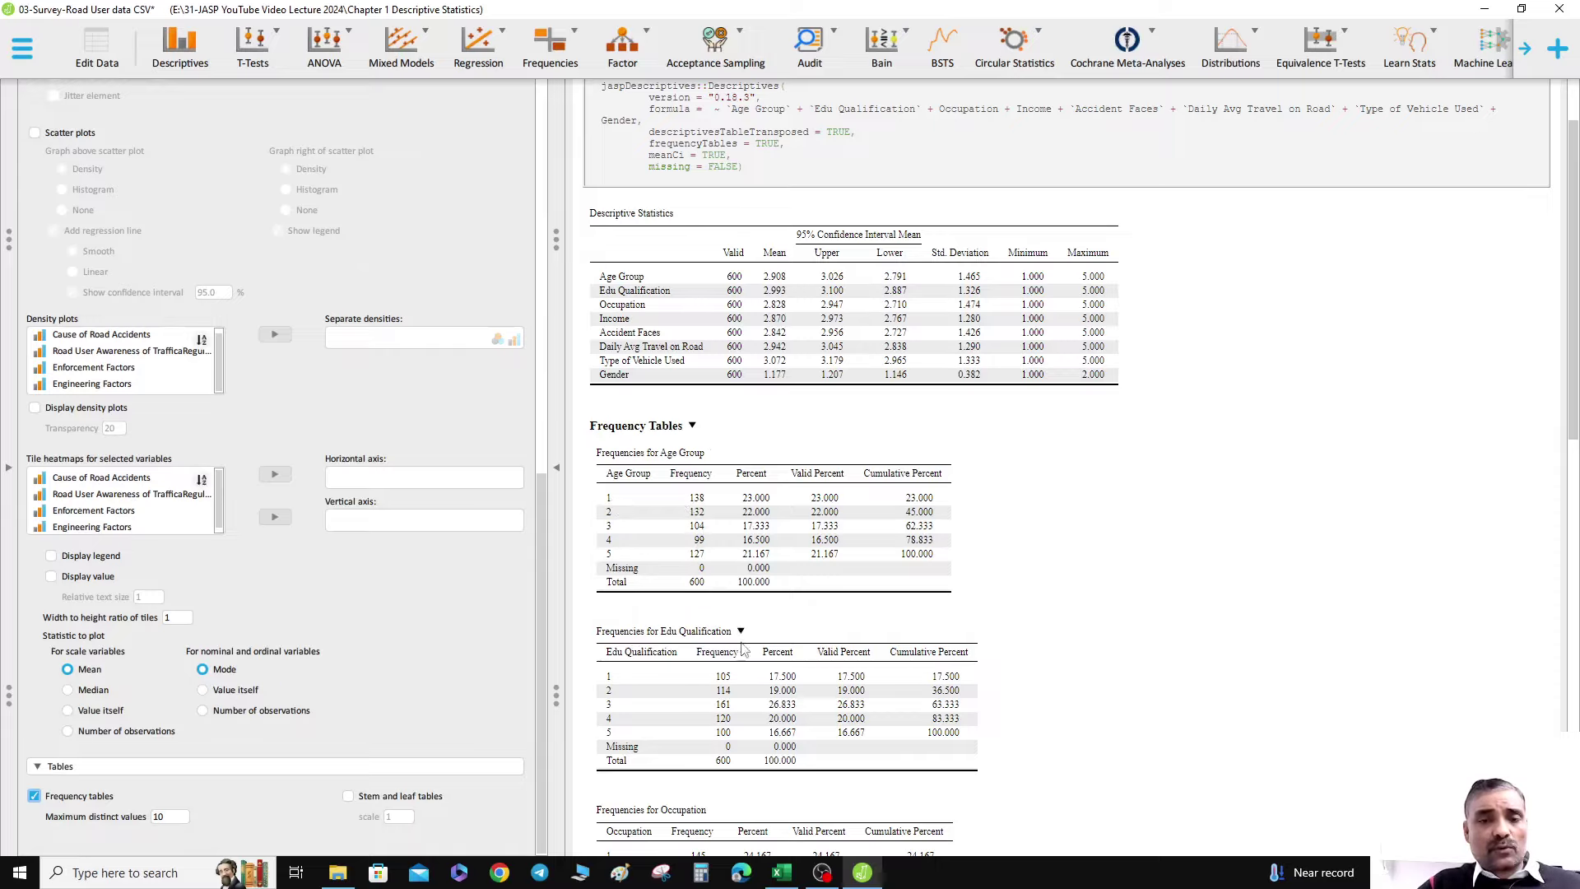
scroll(744, 648, "down", 3)
scroll(700, 506, "down", 15)
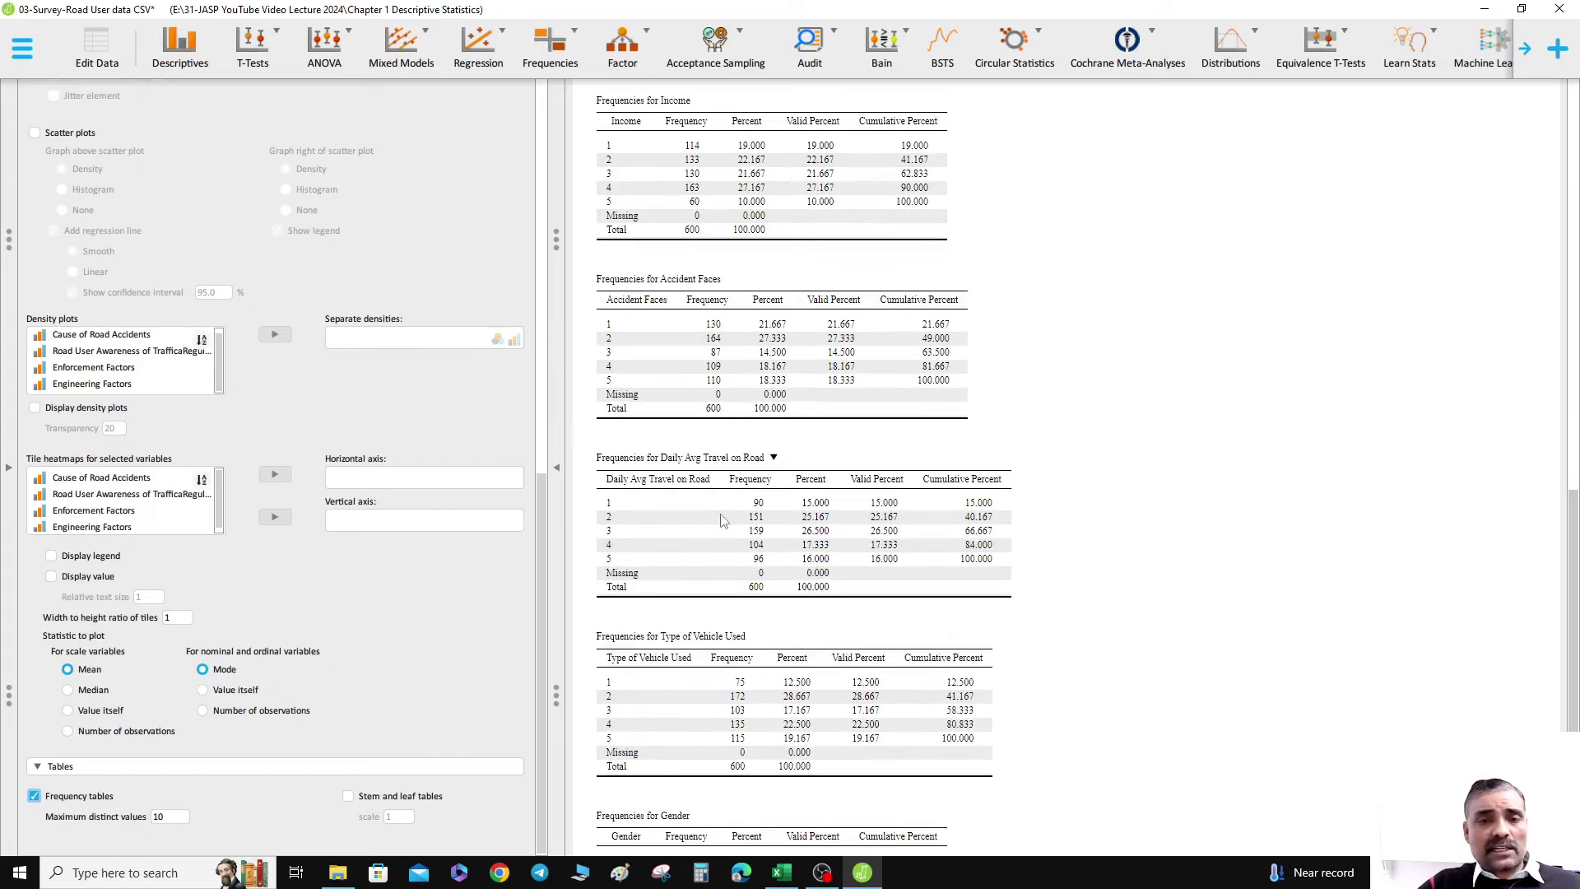
scroll(735, 527, "up", 6)
scroll(734, 526, "up", 15)
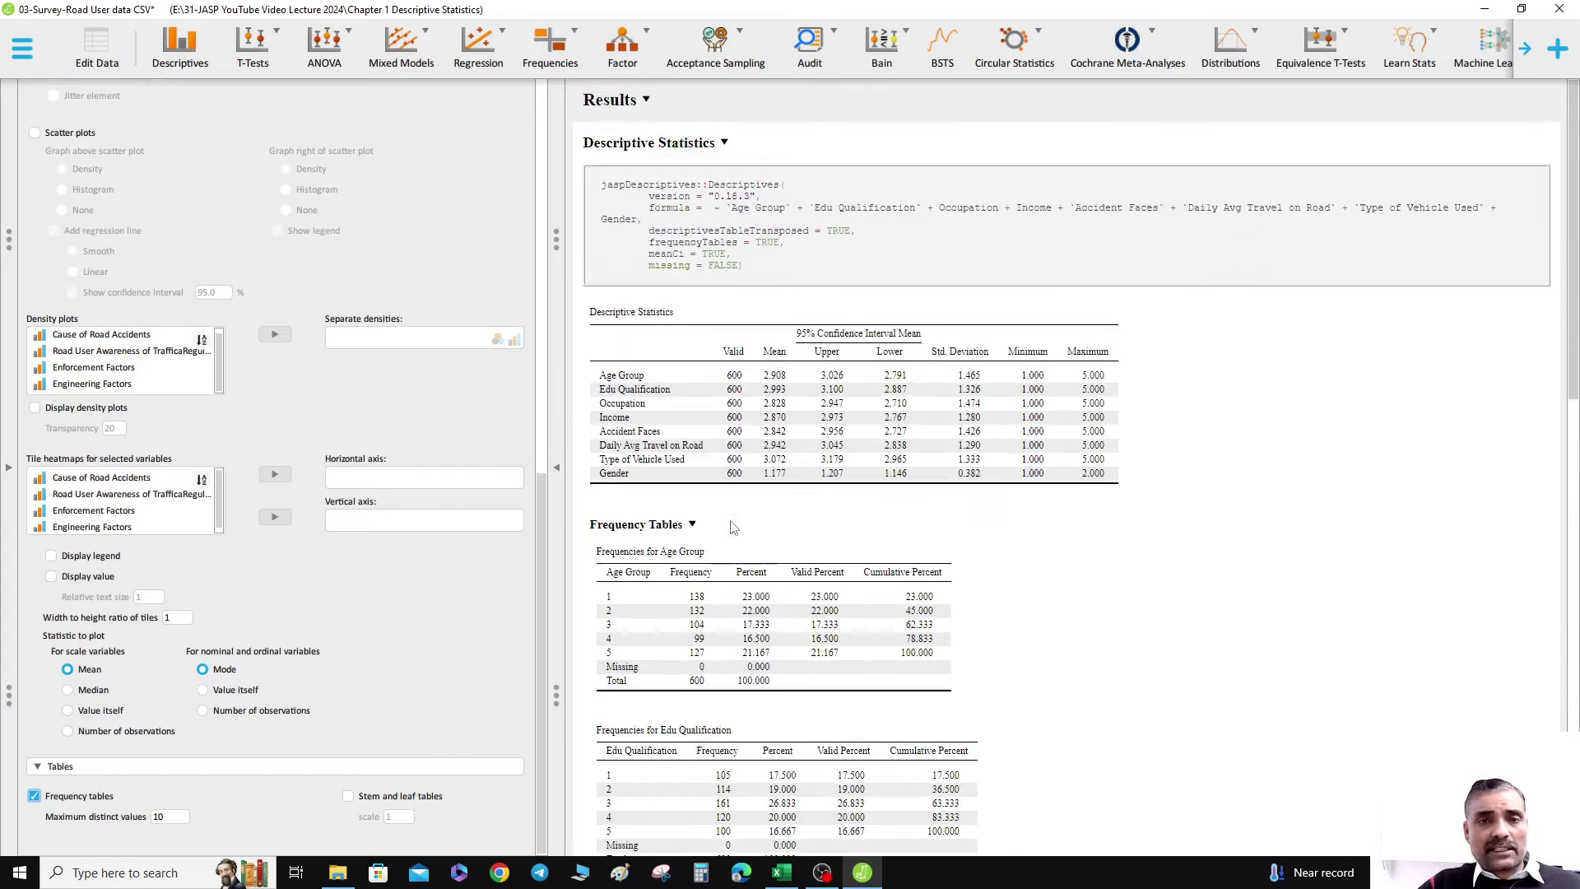
scroll(467, 576, "up", 15)
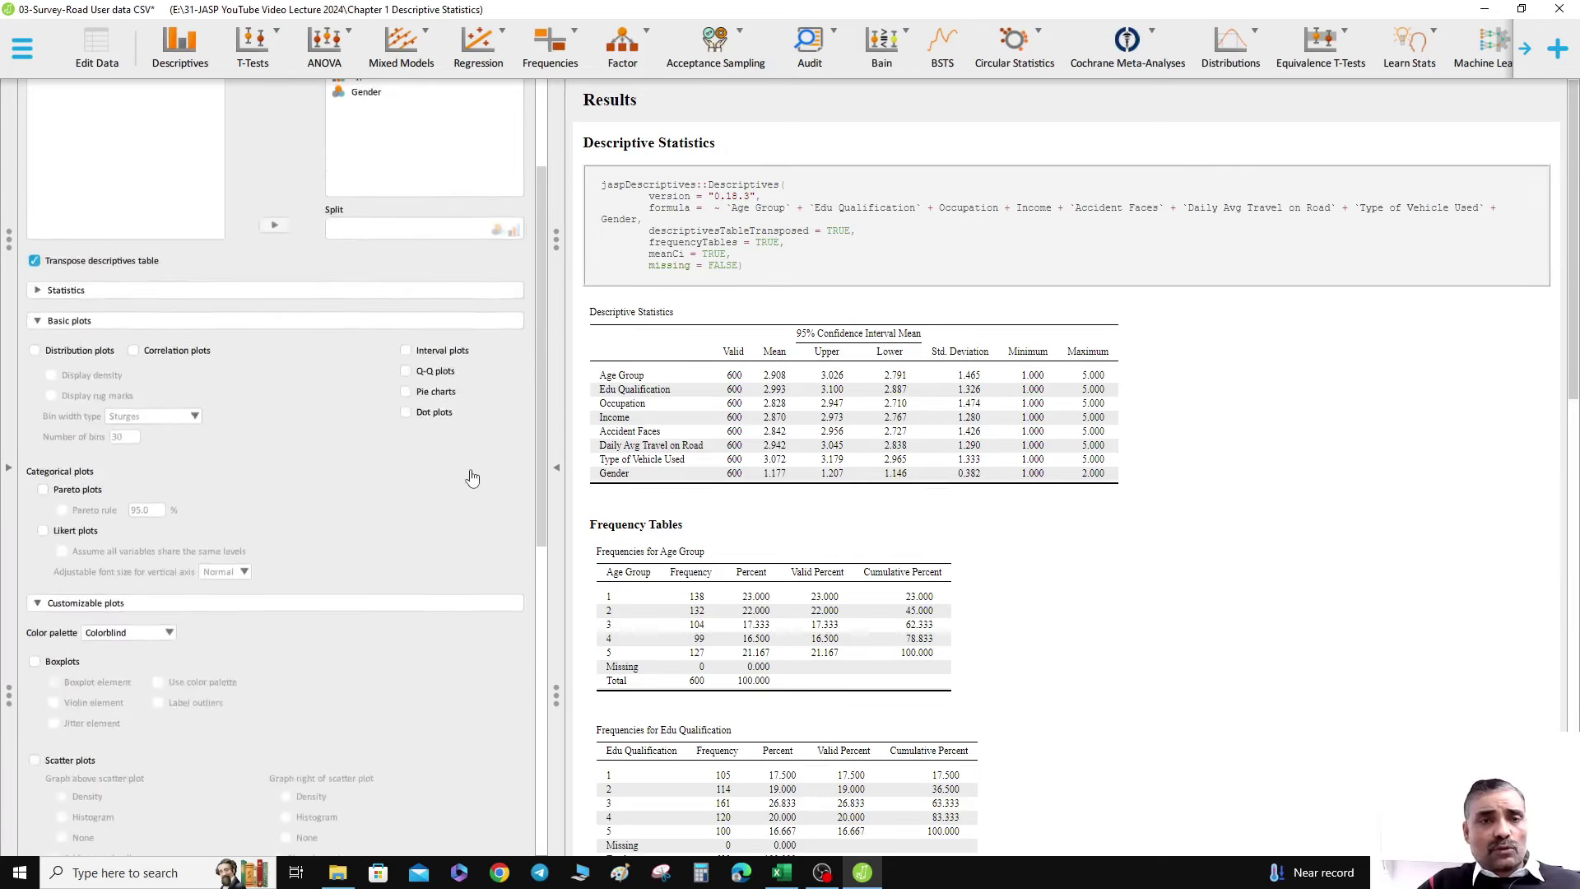